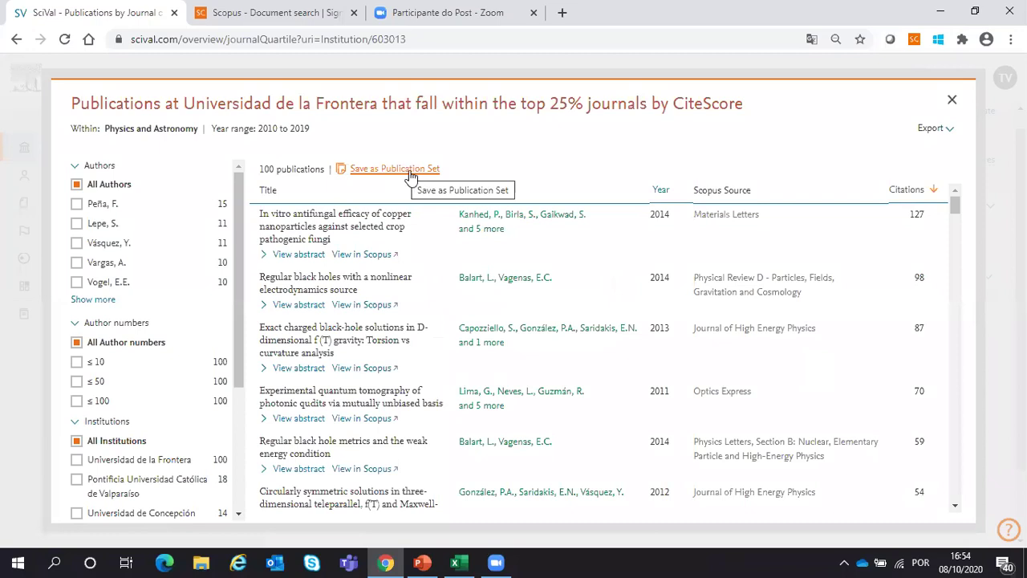
Check the publications list's Export options without exporting, then close the list overlay
{"action": "left_click", "coordinate": [949, 137]}
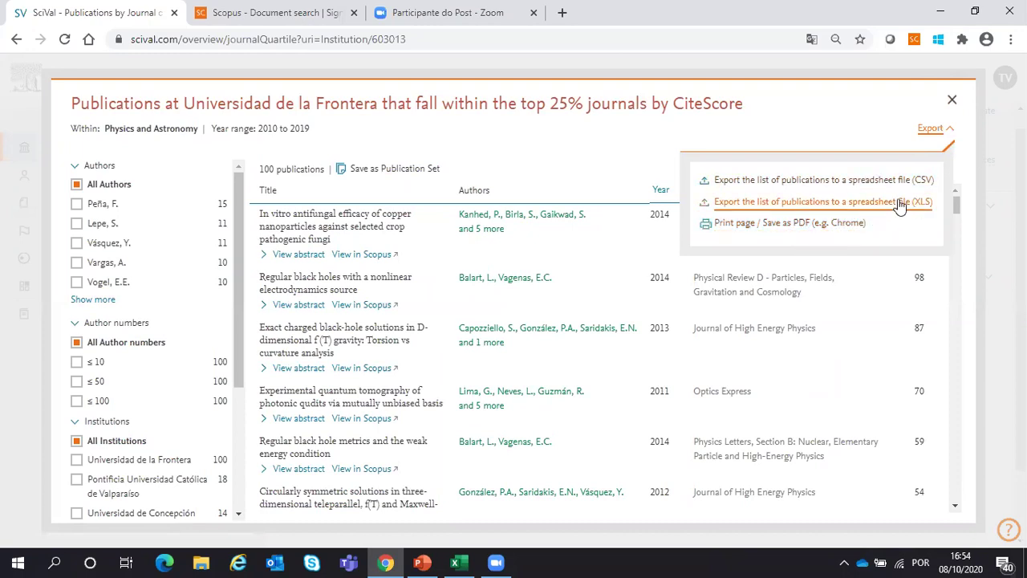
{"action": "left_click", "coordinate": [948, 134]}
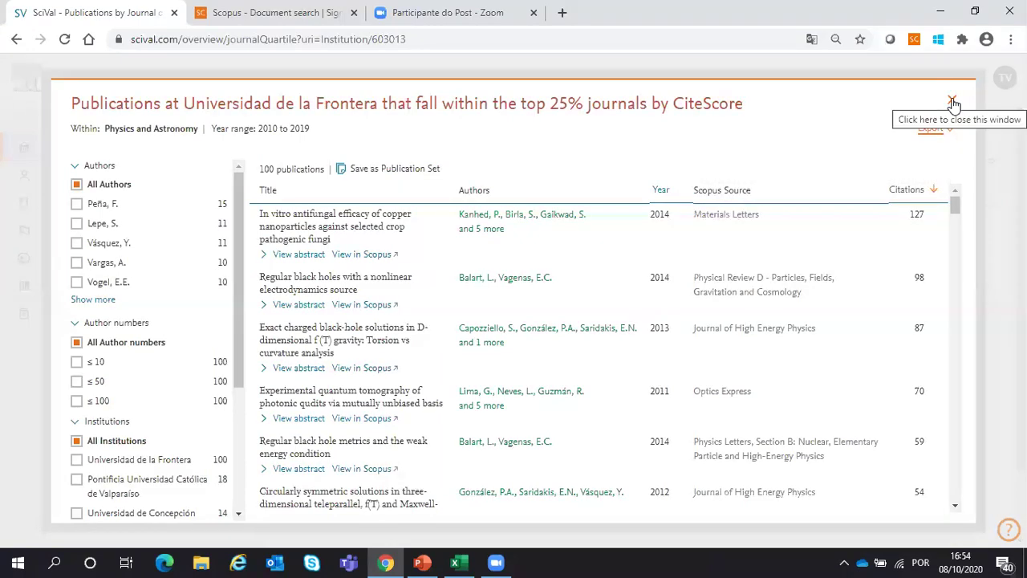
{"action": "left_click", "coordinate": [953, 102]}
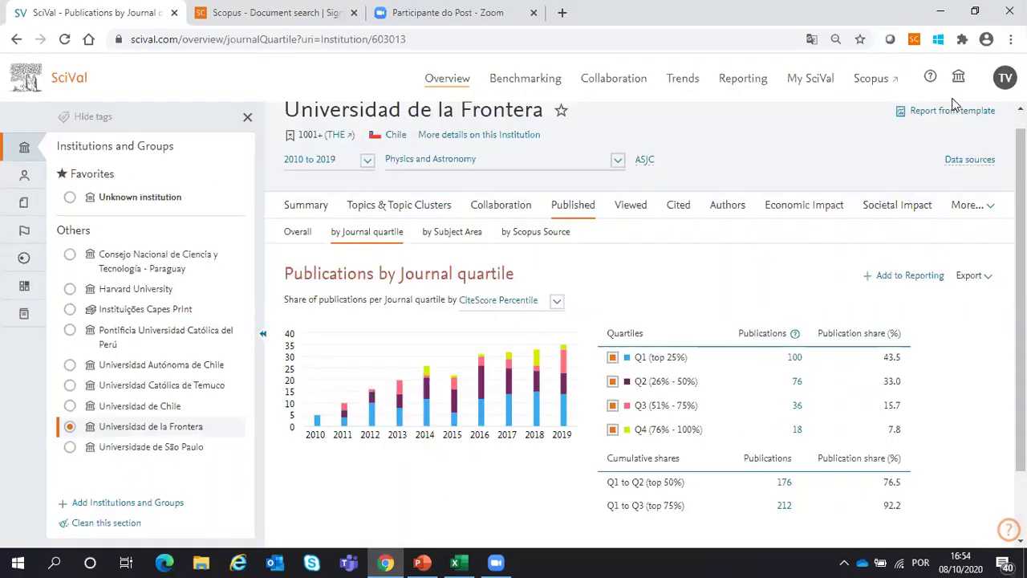
Return to the journal quartile page and bring the Teste_ Groups_import spreadsheet forward
{"action": "scroll", "coordinate": [642, 321], "scroll_direction": "down", "scroll_amount": 2}
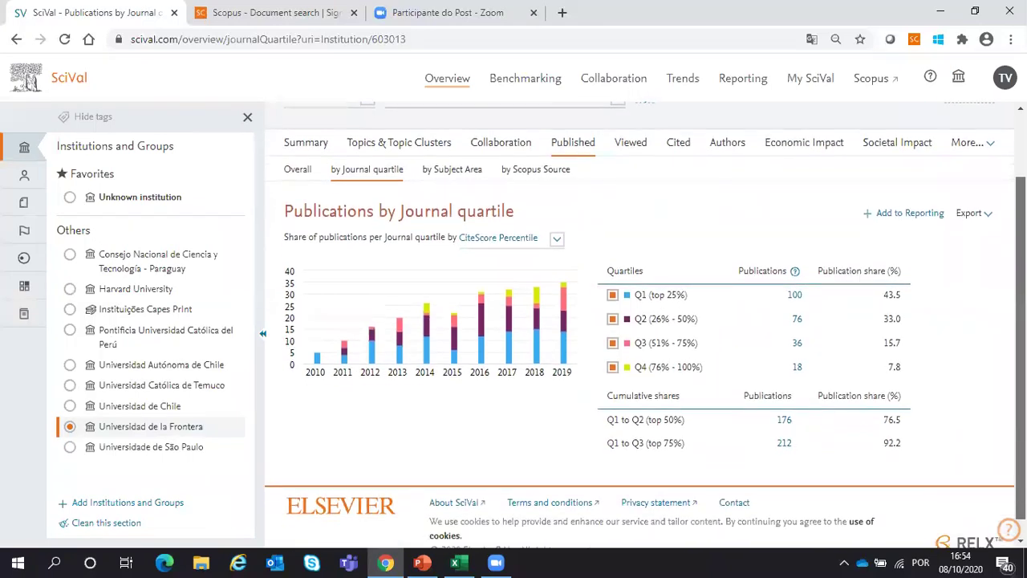
{"action": "scroll", "coordinate": [642, 321], "scroll_direction": "up", "scroll_amount": 3}
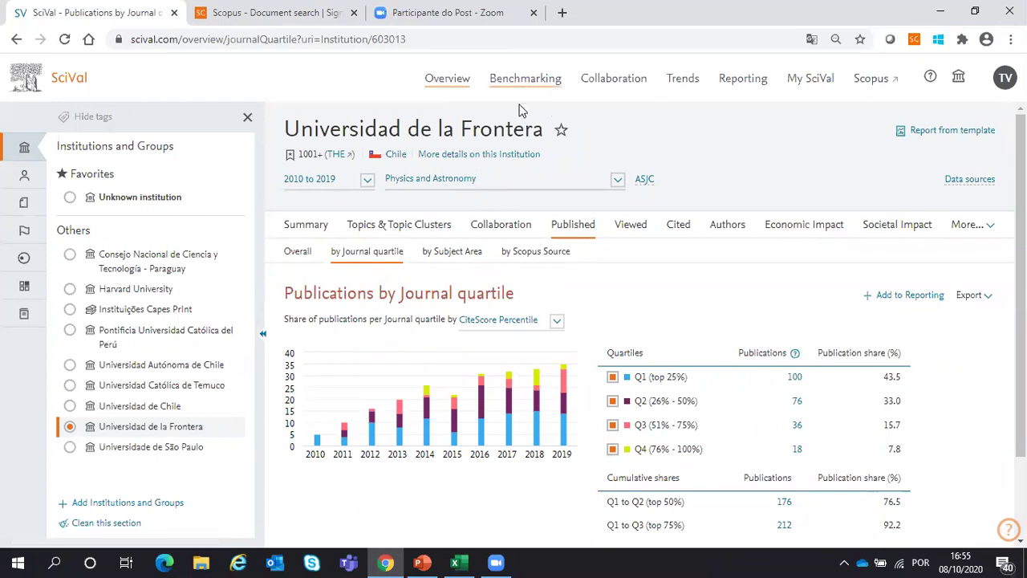
{"action": "left_click", "coordinate": [459, 562]}
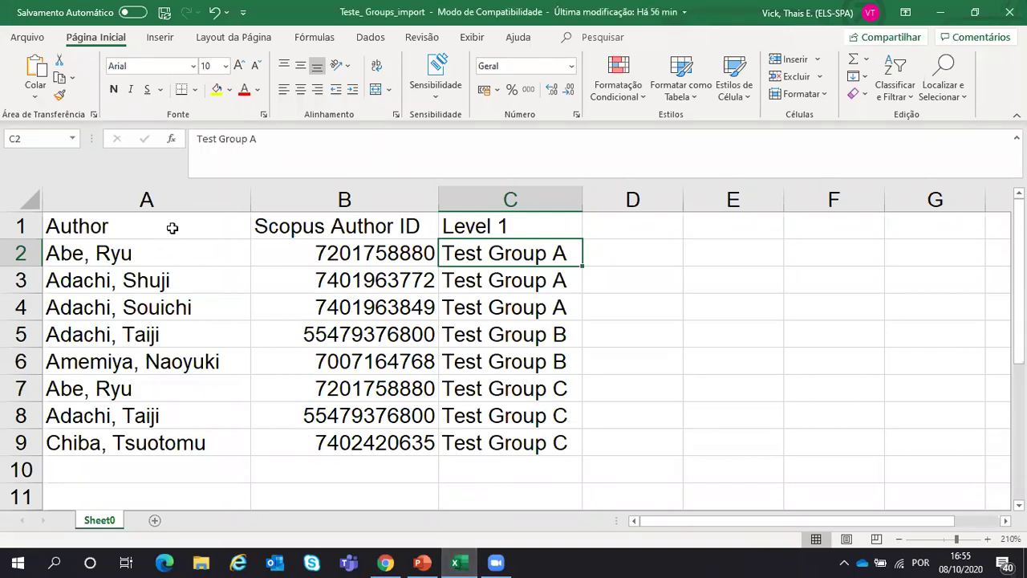
Walk through the Author, Scopus Author ID and Level 1 columns and first entries, then return to SciVal
{"action": "left_click", "coordinate": [172, 228]}
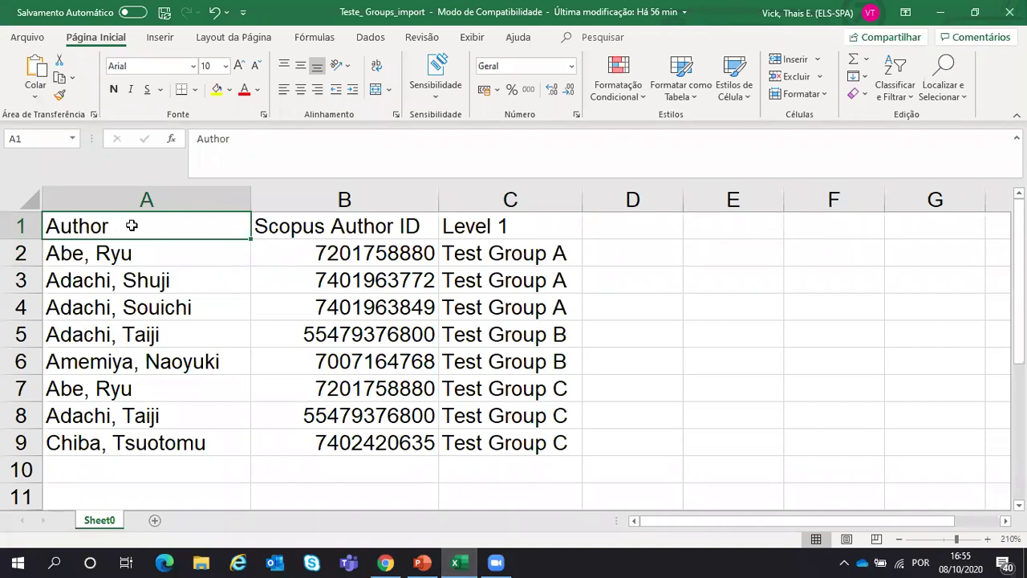
{"action": "left_click", "coordinate": [278, 223]}
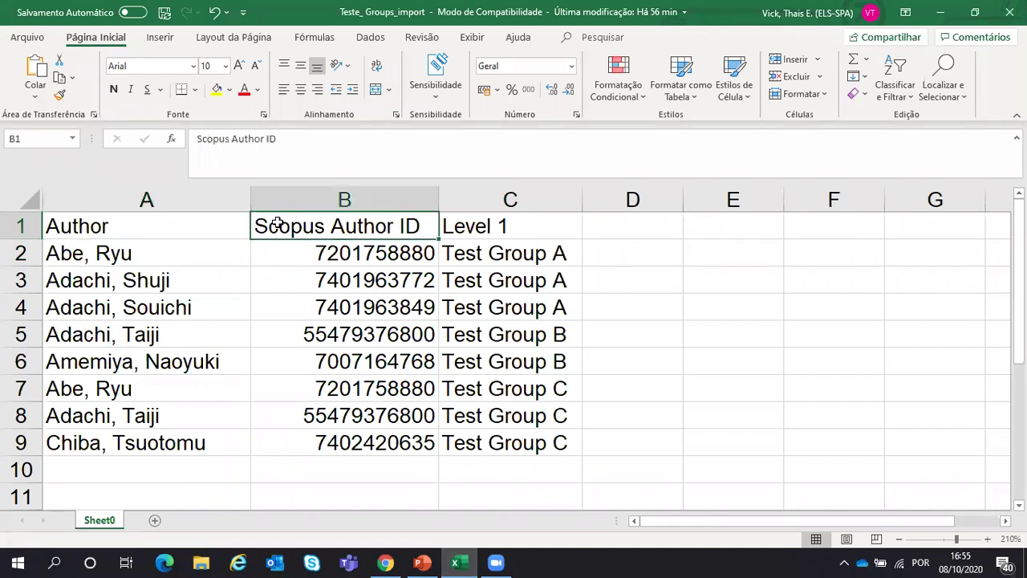
{"action": "left_click", "coordinate": [467, 225]}
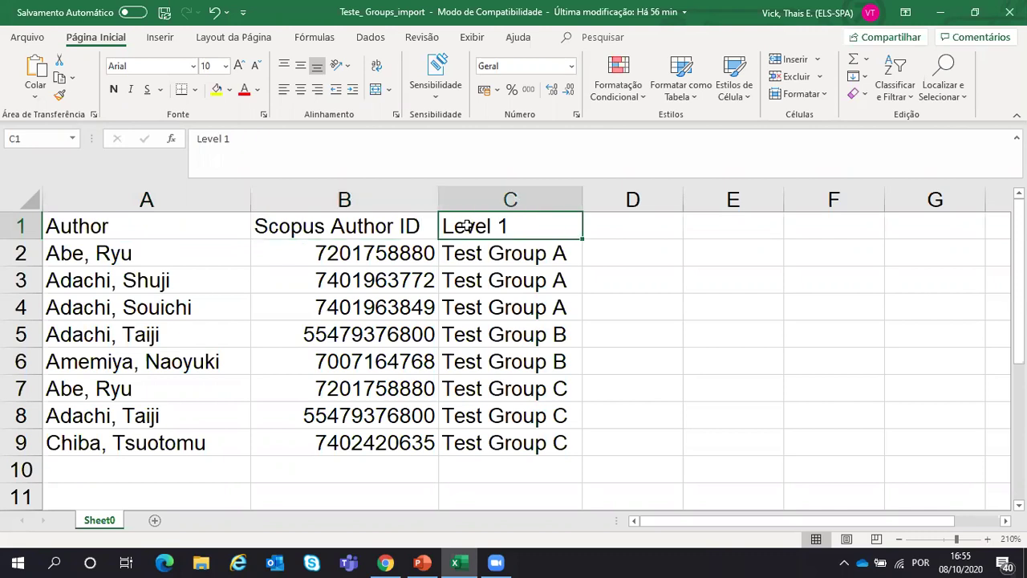
{"action": "left_click", "coordinate": [223, 232]}
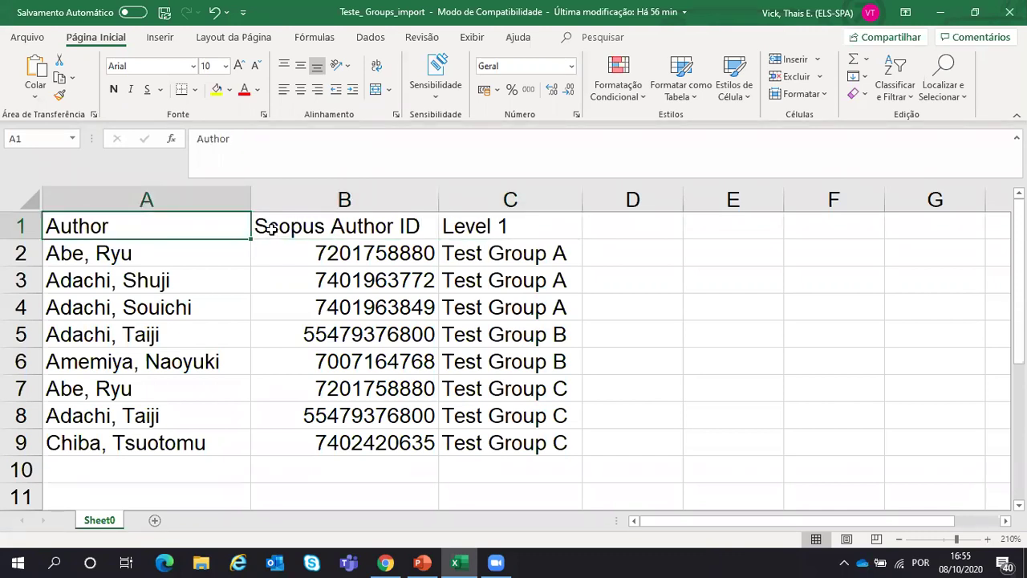
{"action": "left_click", "coordinate": [205, 254]}
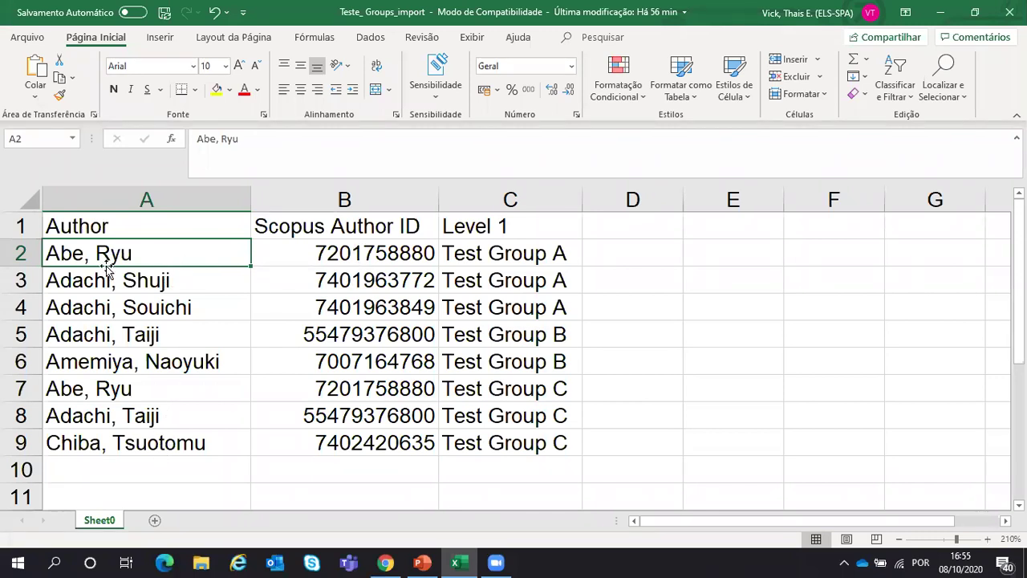
{"action": "left_click", "coordinate": [378, 254]}
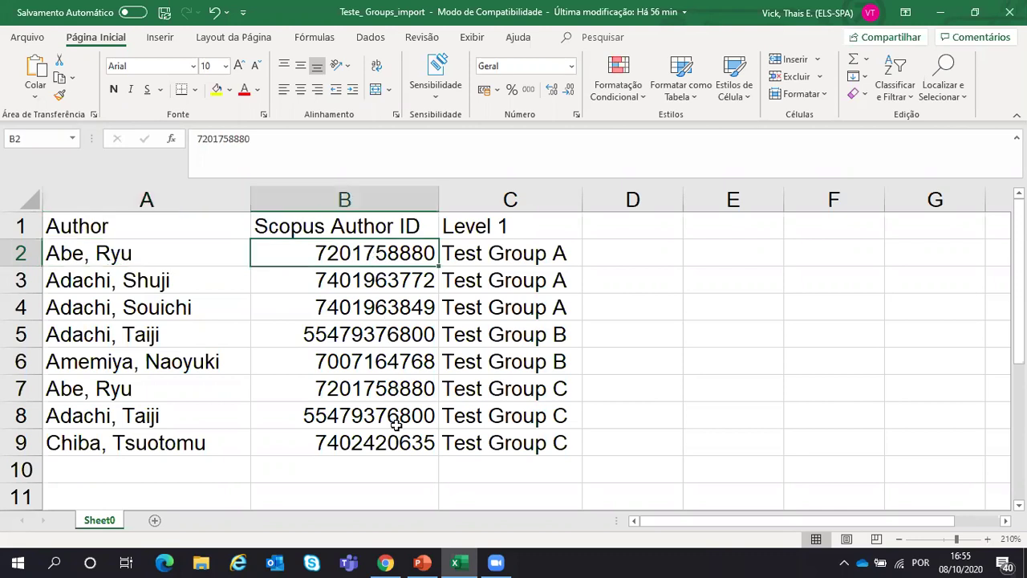
{"action": "left_click", "coordinate": [389, 279]}
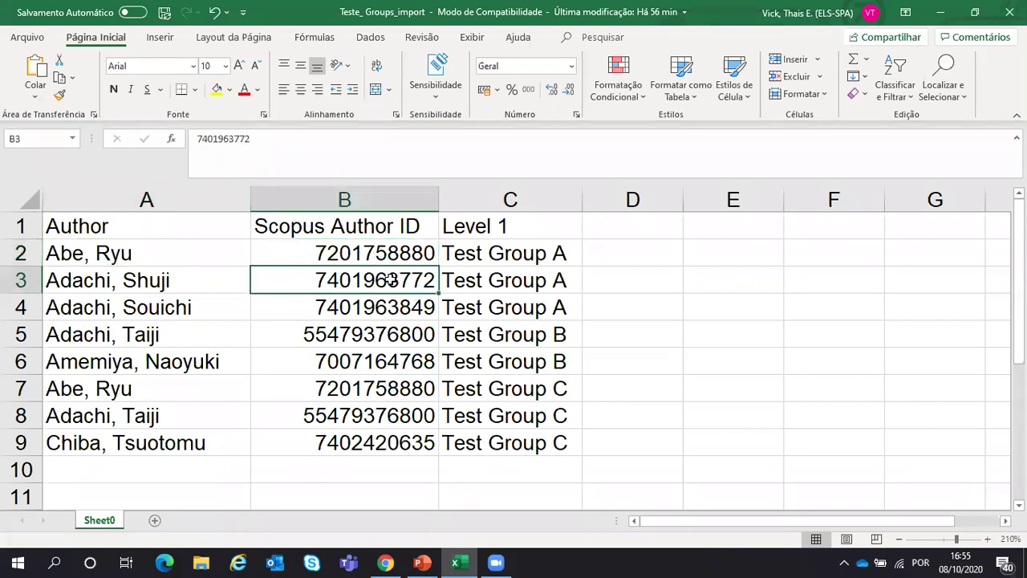
{"action": "left_click", "coordinate": [386, 562]}
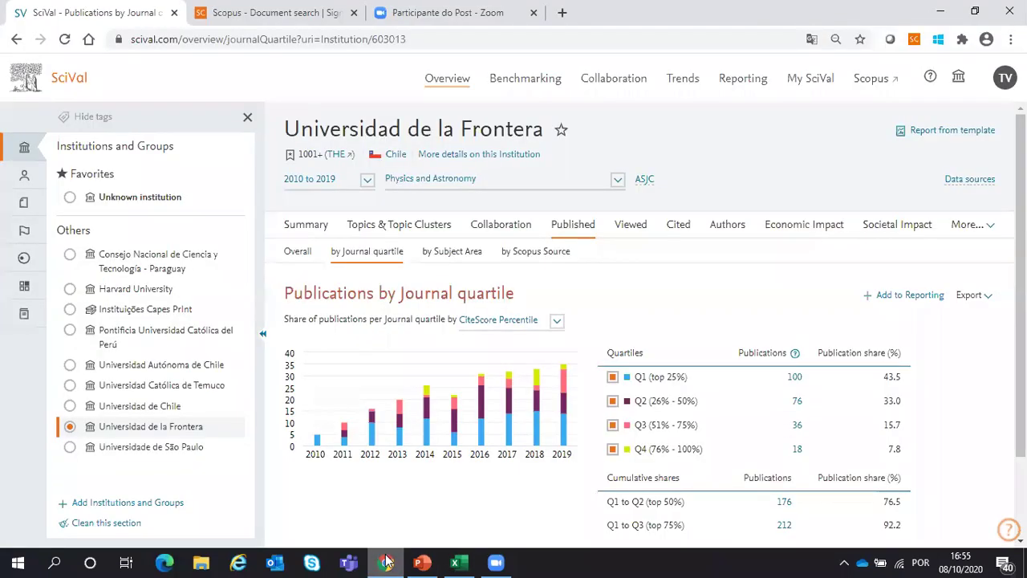
Search Scopus Authors by the author's last name and first name
{"action": "left_click", "coordinate": [274, 9]}
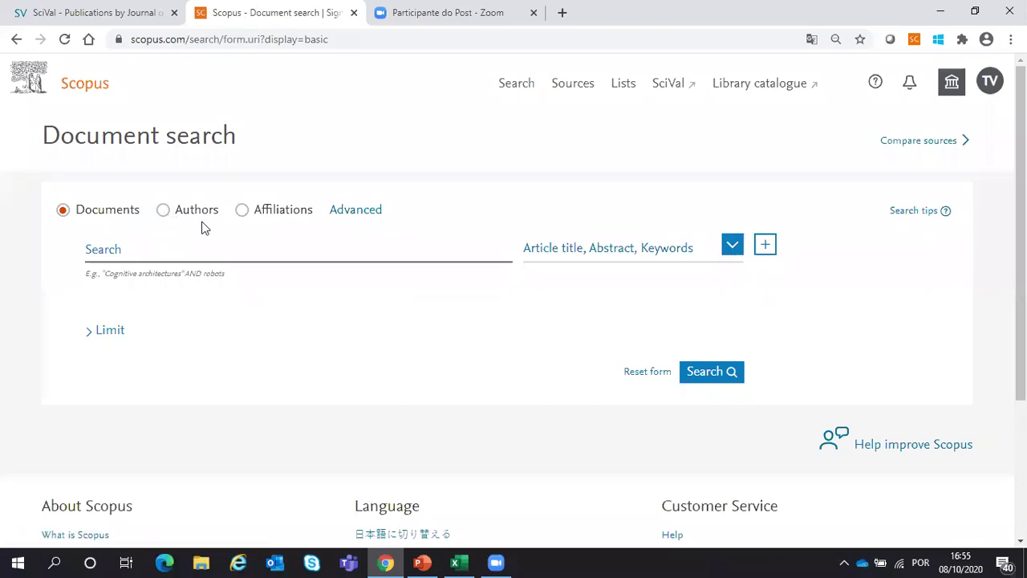
{"action": "left_click", "coordinate": [164, 212]}
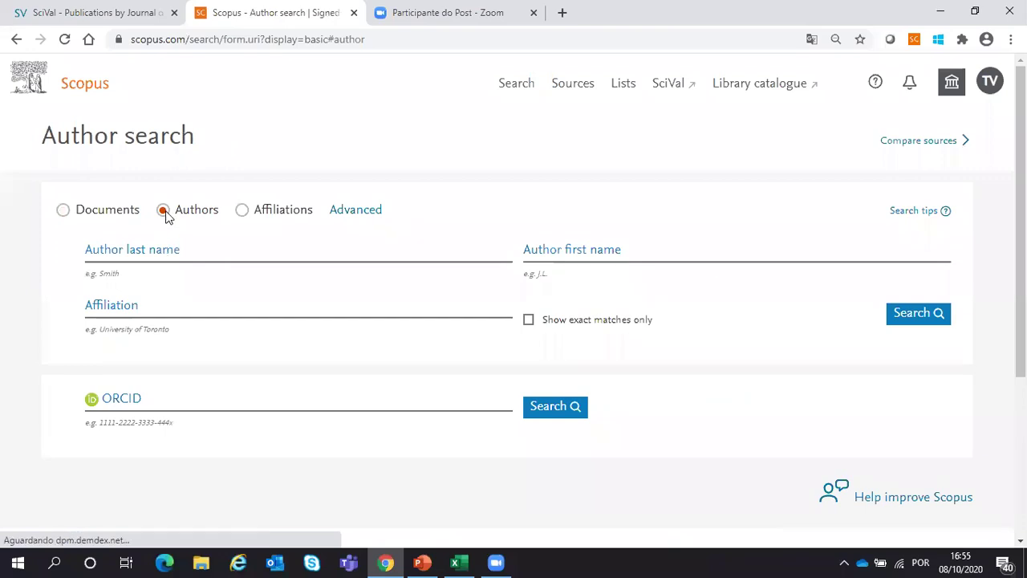
{"action": "left_click", "coordinate": [162, 258]}
{"action": "type", "text": "vick"}
{"action": "left_click", "coordinate": [620, 250]}
{"action": "type", "text": "thais"}
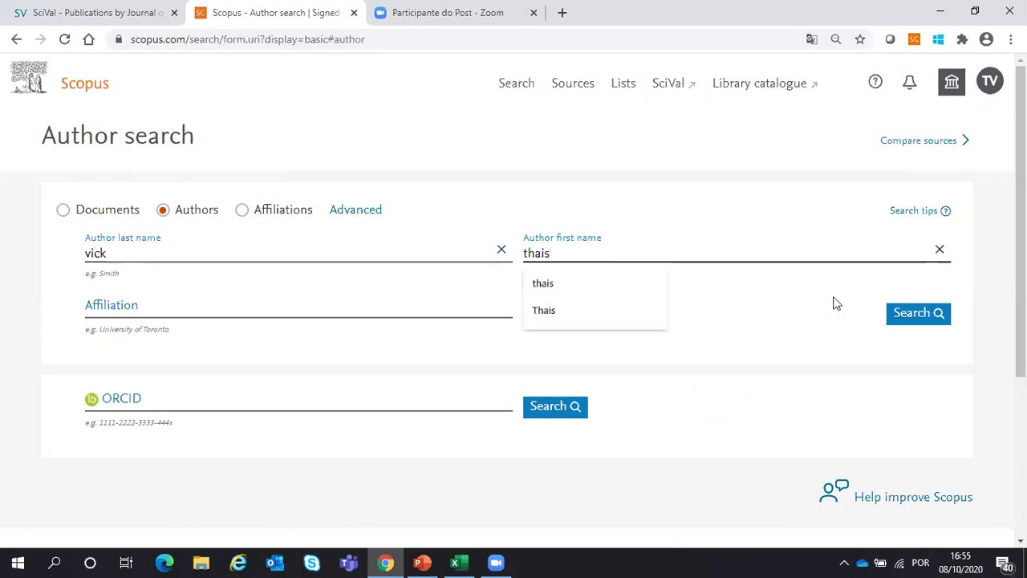
{"action": "left_click", "coordinate": [900, 317]}
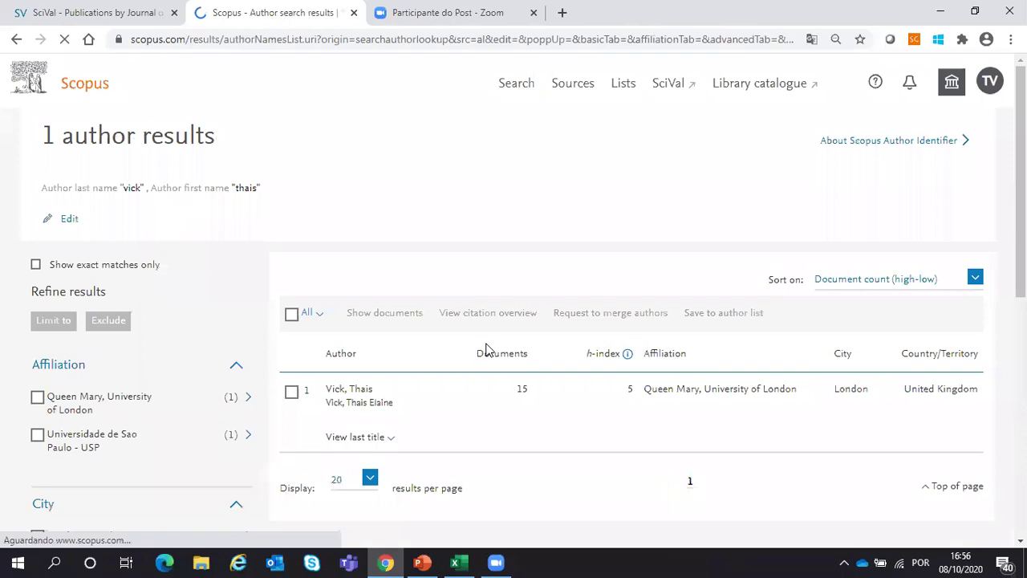
Open the matching author's profile, highlight the Scopus Author ID, then return to the spreadsheet
{"action": "left_click", "coordinate": [366, 390]}
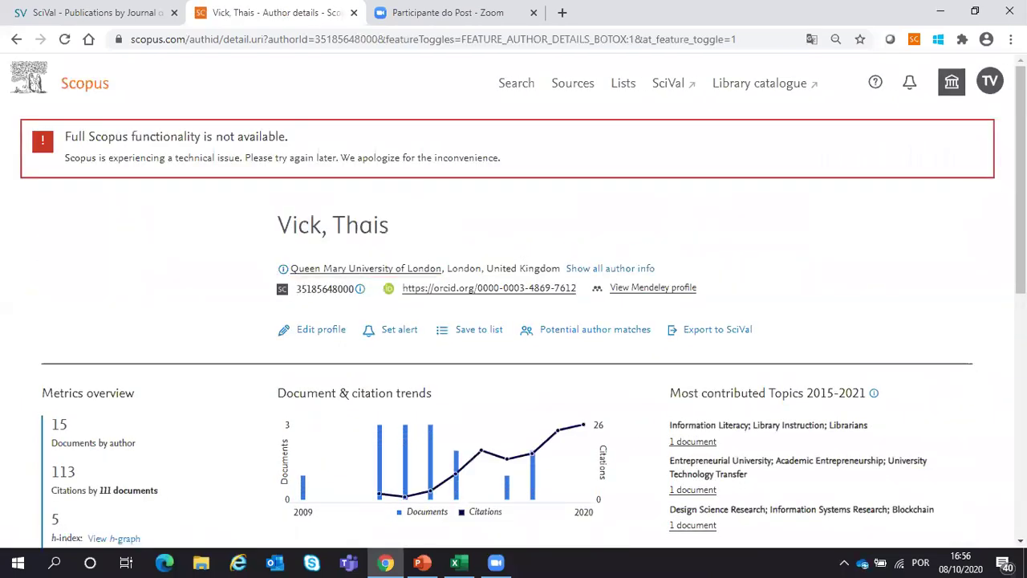
{"action": "scroll", "coordinate": [514, 305], "scroll_direction": "down", "scroll_amount": 2}
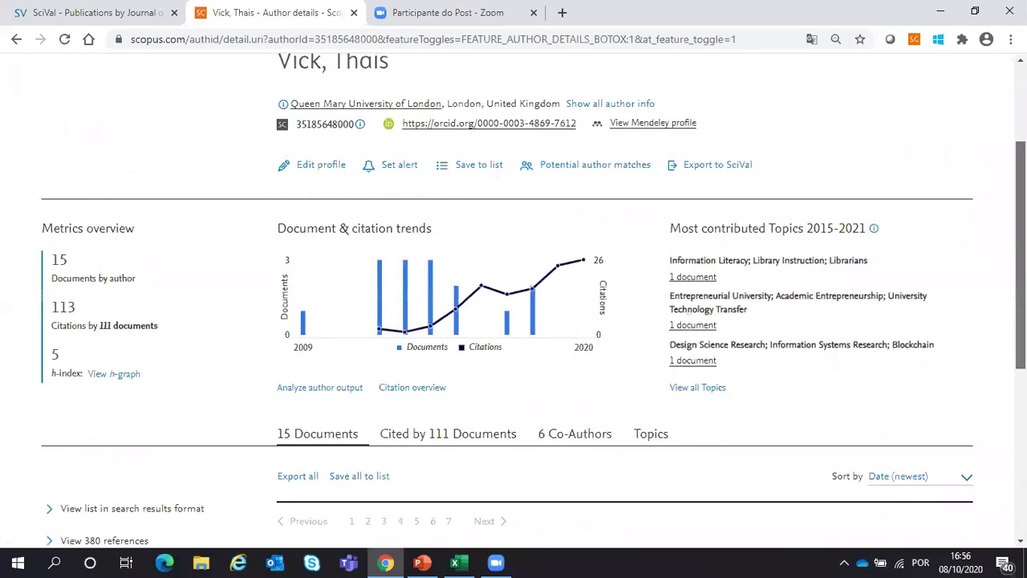
{"action": "scroll", "coordinate": [513, 305], "scroll_direction": "up", "scroll_amount": 1}
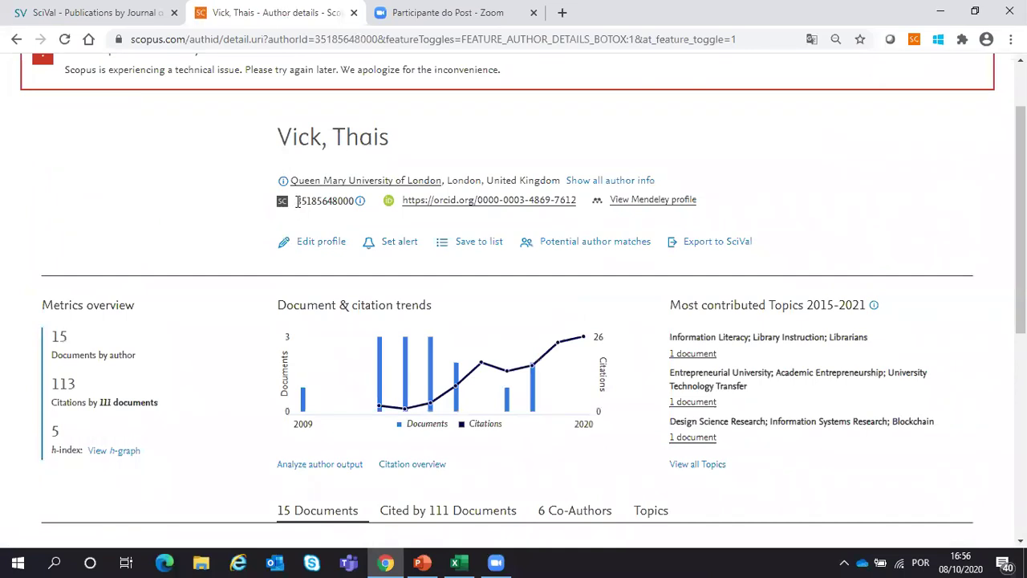
{"action": "left_click_drag", "start_coordinate": [321, 202], "coordinate": [355, 207]}
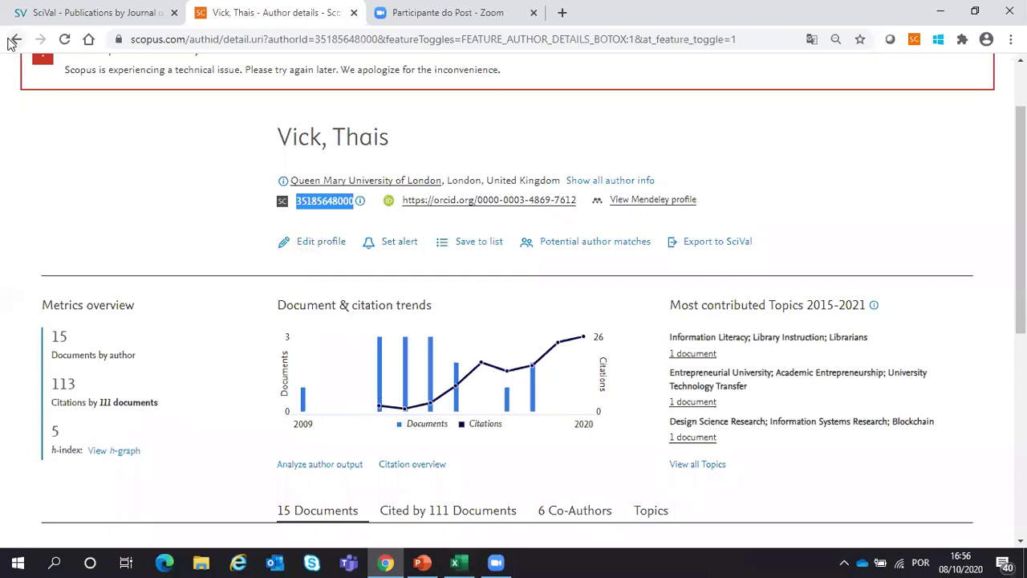
{"action": "left_click", "coordinate": [14, 40]}
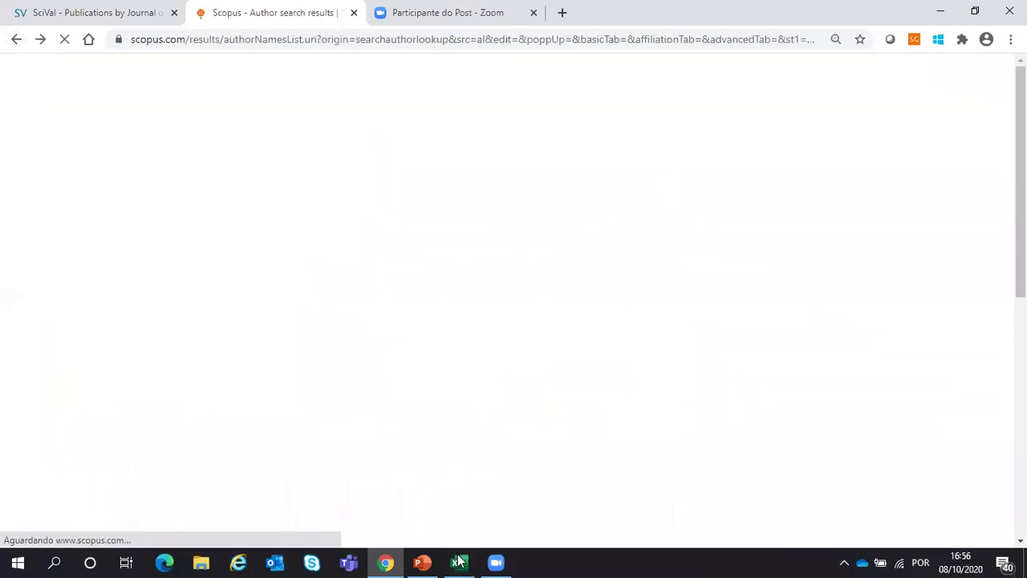
{"action": "left_click", "coordinate": [459, 562]}
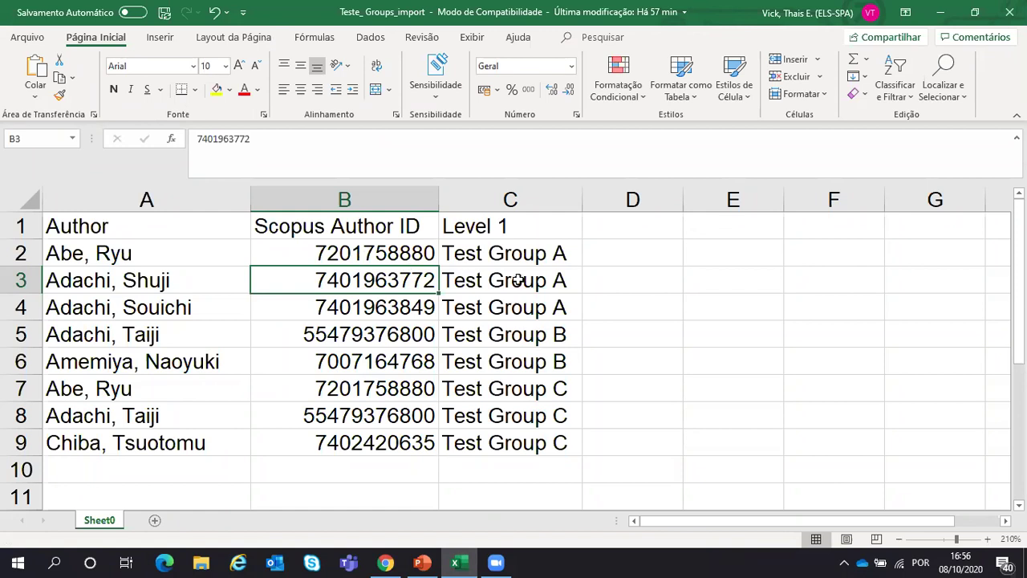
Point out the Level 1 group values and author rows (C2, A5, C8), then return to Scopus
{"action": "left_click", "coordinate": [559, 253]}
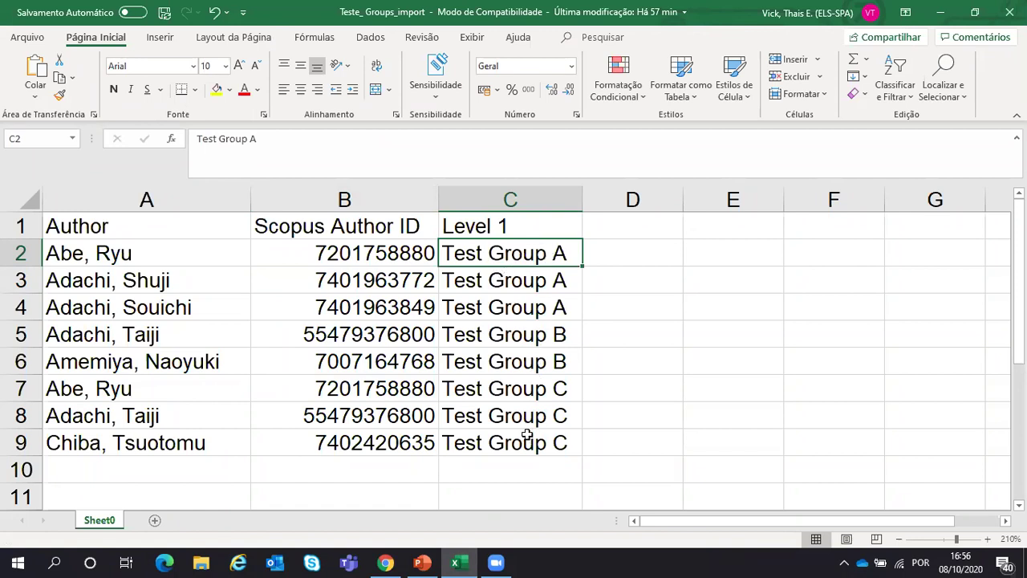
{"action": "left_click", "coordinate": [147, 337]}
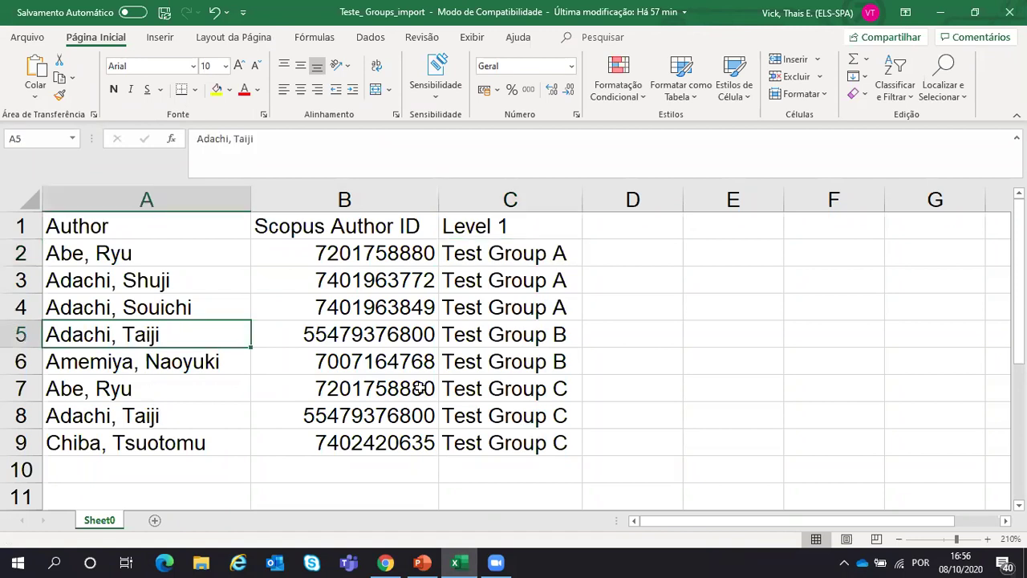
{"action": "left_click", "coordinate": [560, 416]}
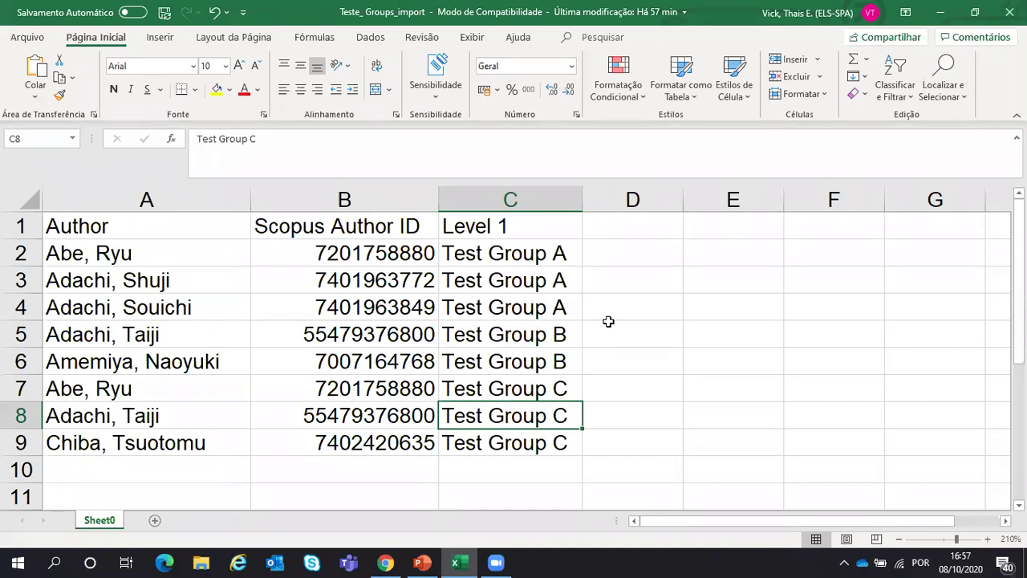
{"action": "left_click", "coordinate": [611, 320]}
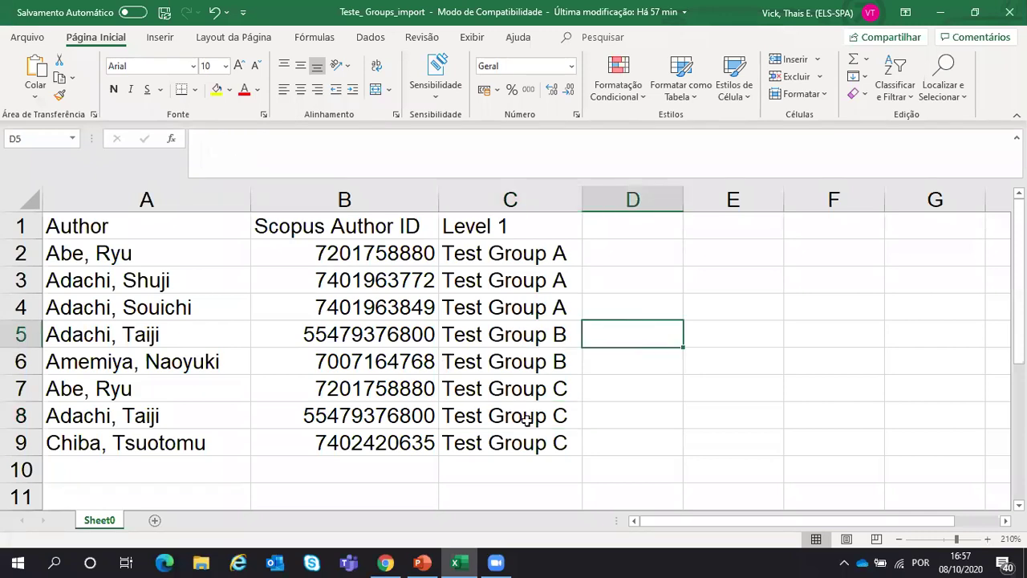
{"action": "left_click", "coordinate": [386, 563]}
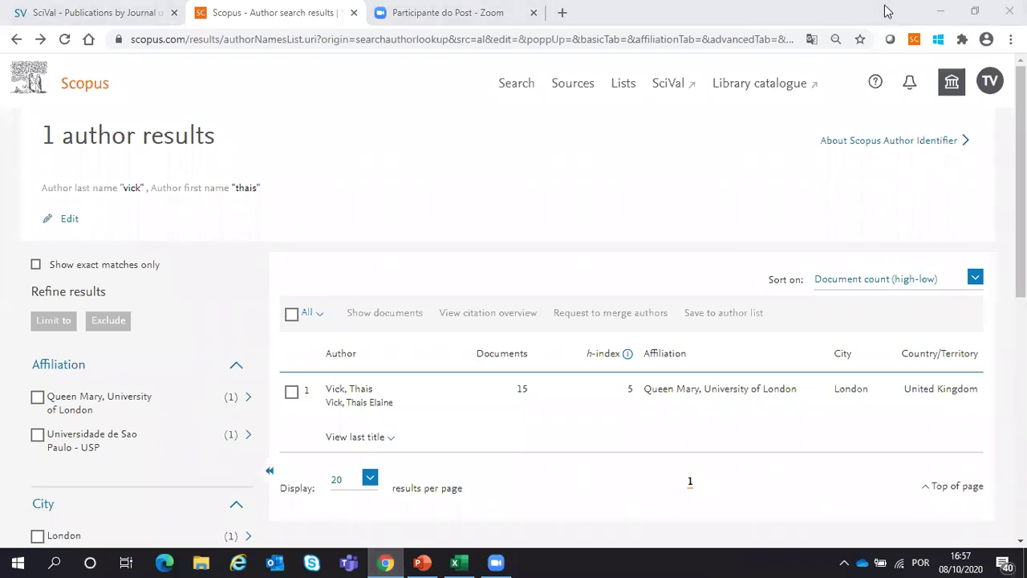
Go from the journal quartile page to My SciVal's Researchers and Groups list
{"action": "left_click", "coordinate": [43, 10]}
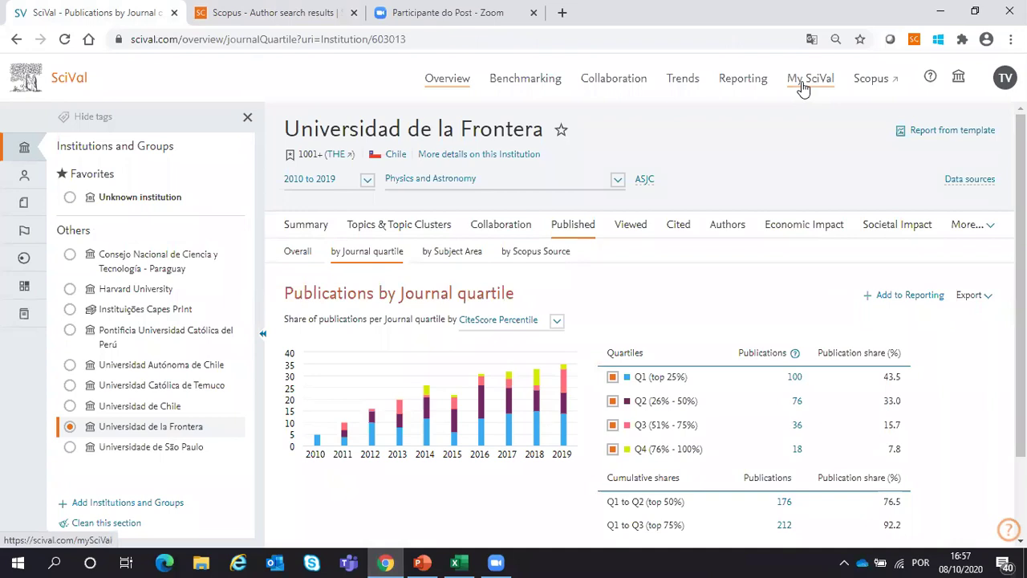
{"action": "left_click", "coordinate": [803, 83]}
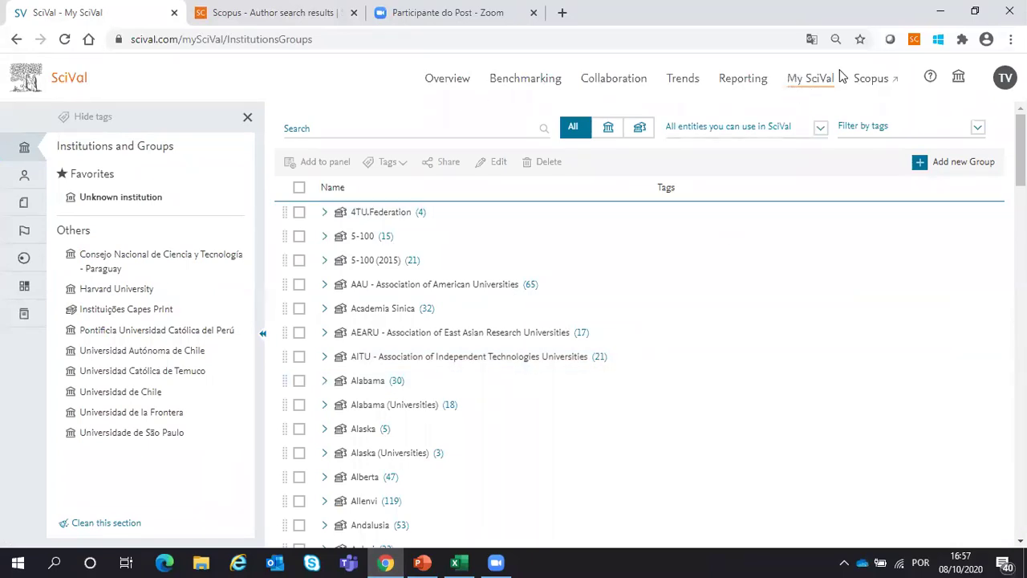
{"action": "left_click", "coordinate": [25, 180]}
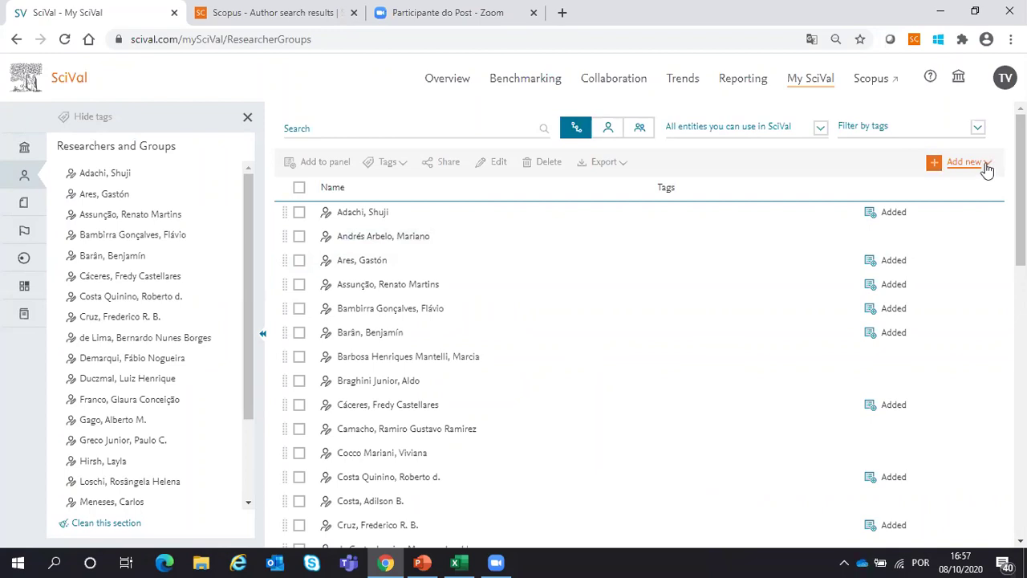
Import researchers by uploading the Teste_ Groups_import file from the Desktop
{"action": "left_click", "coordinate": [990, 165]}
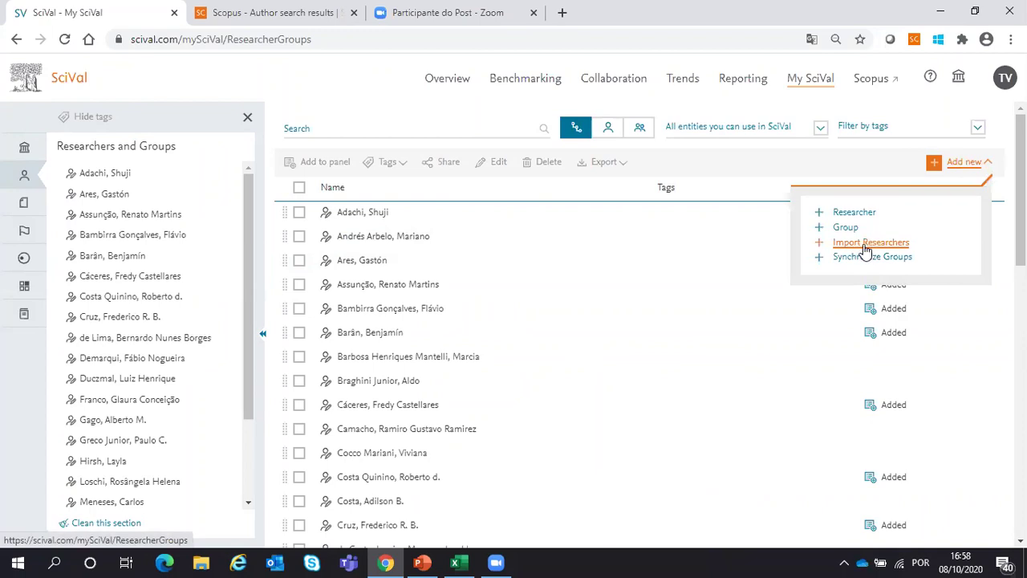
{"action": "left_click", "coordinate": [865, 244]}
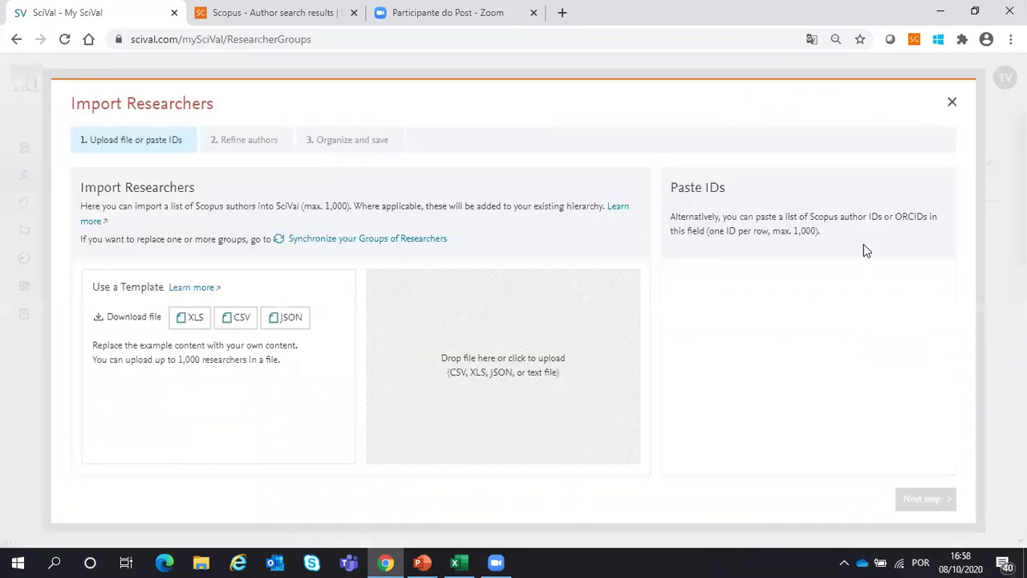
{"action": "left_click", "coordinate": [476, 363]}
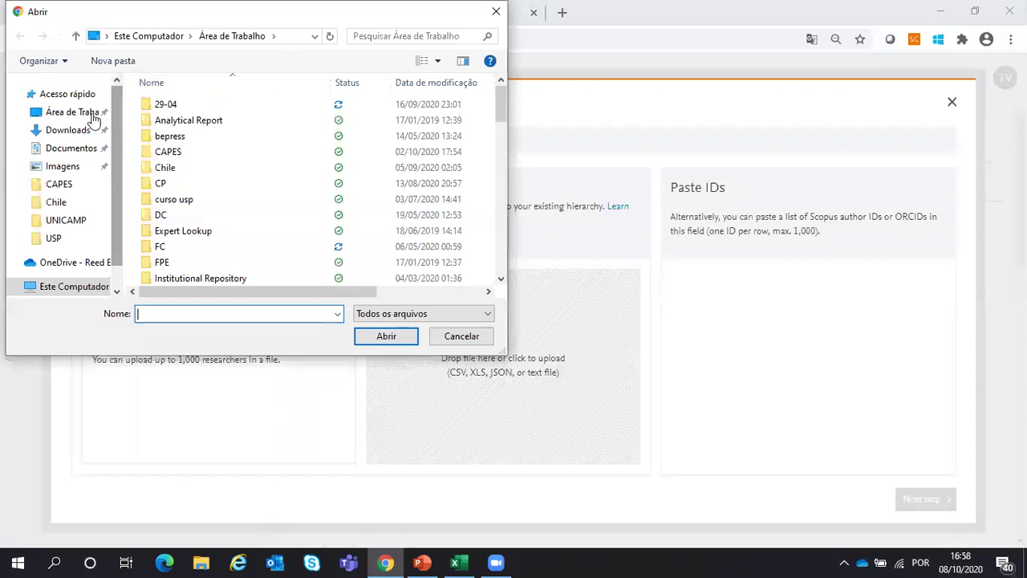
{"action": "left_click", "coordinate": [89, 119]}
{"action": "left_click_drag", "start_coordinate": [501, 105], "coordinate": [495, 256]}
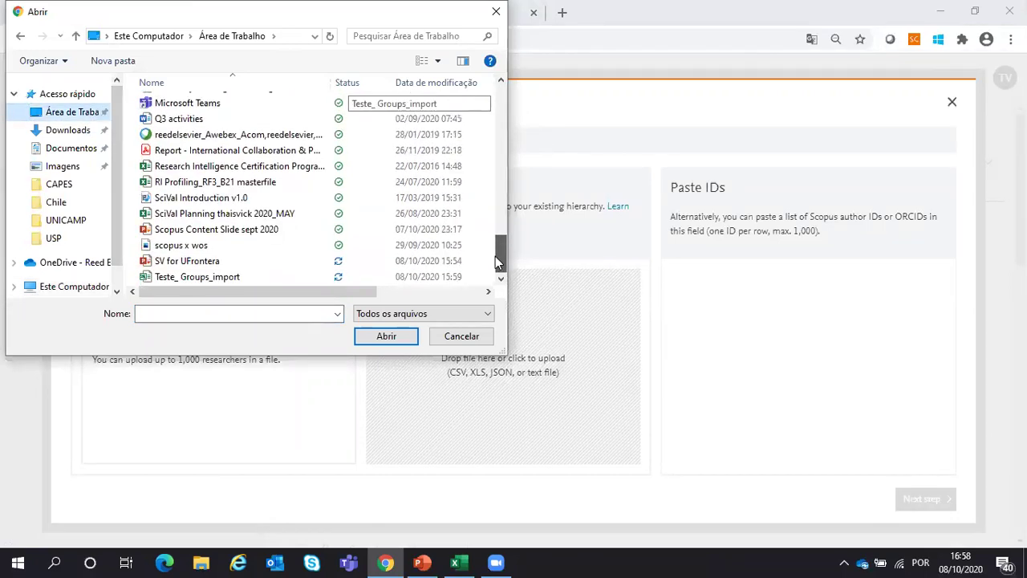
{"action": "left_click", "coordinate": [201, 277]}
{"action": "left_click", "coordinate": [384, 337]}
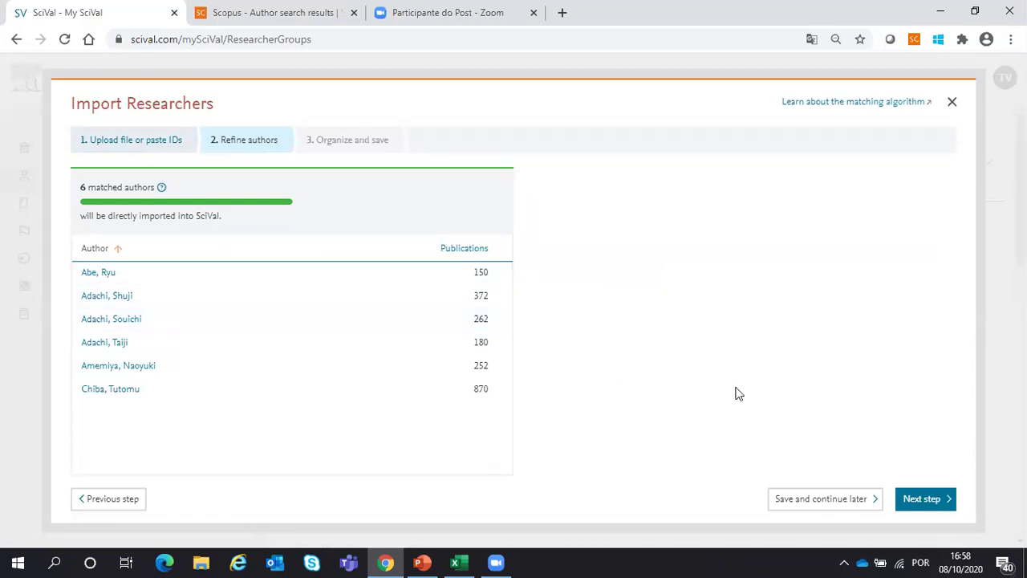
Complete the import wizard and save the imported groups and researchers
{"action": "left_click", "coordinate": [919, 500]}
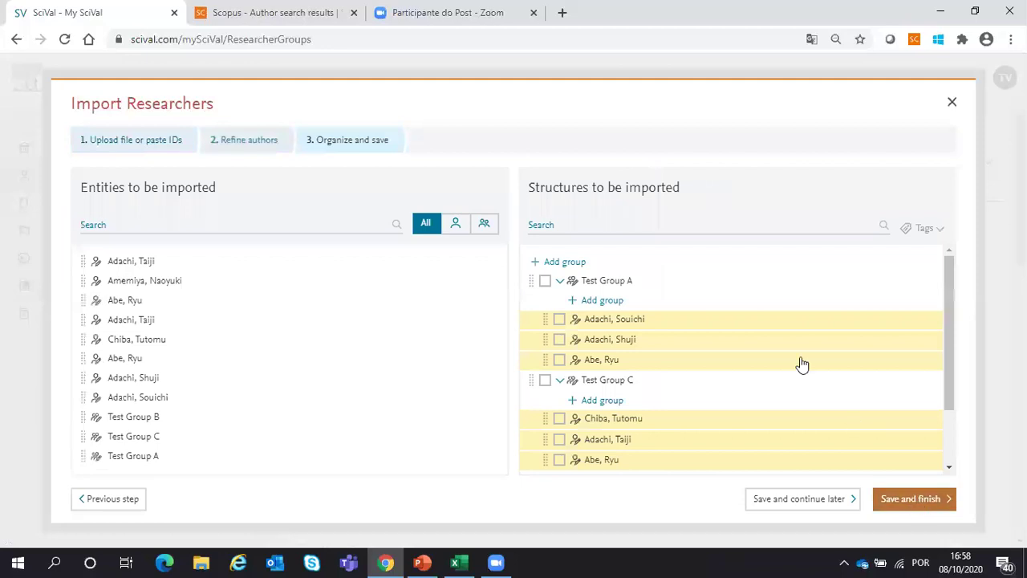
{"action": "left_click_drag", "start_coordinate": [949, 273], "coordinate": [958, 362]}
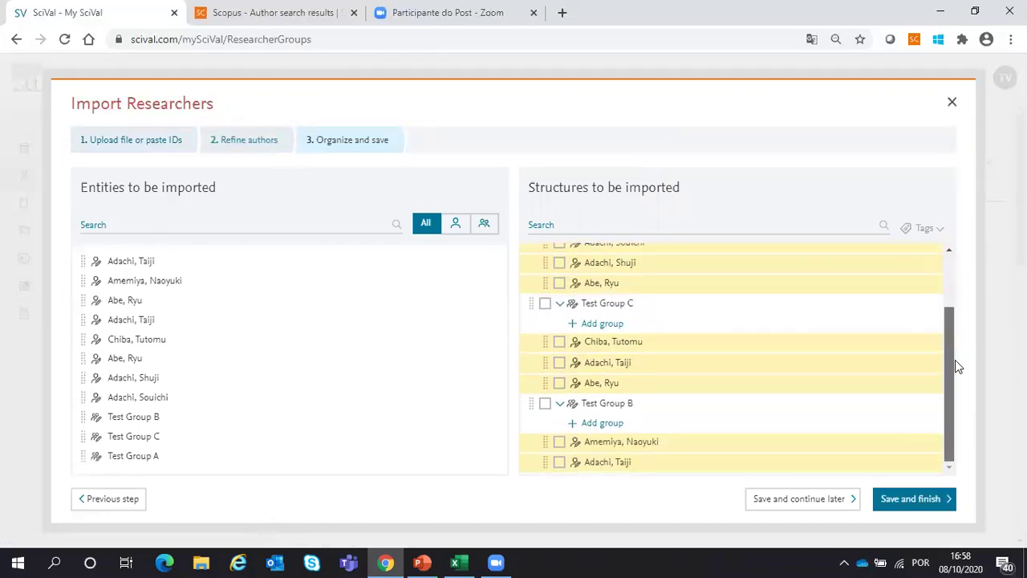
{"action": "left_click", "coordinate": [896, 507]}
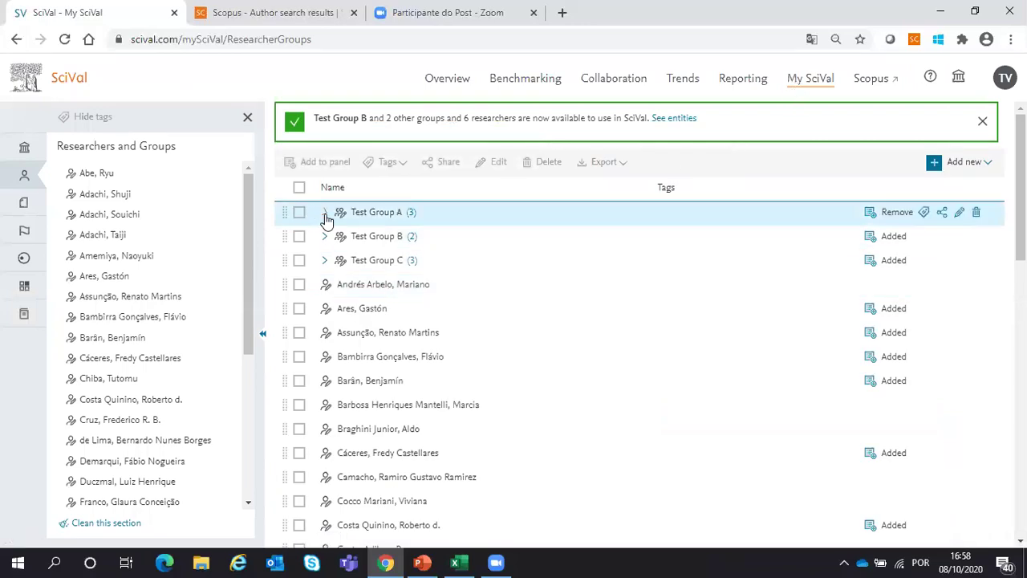
Expand Test Group A, Test Group B and Test Group C to show their members
{"action": "left_click", "coordinate": [325, 215]}
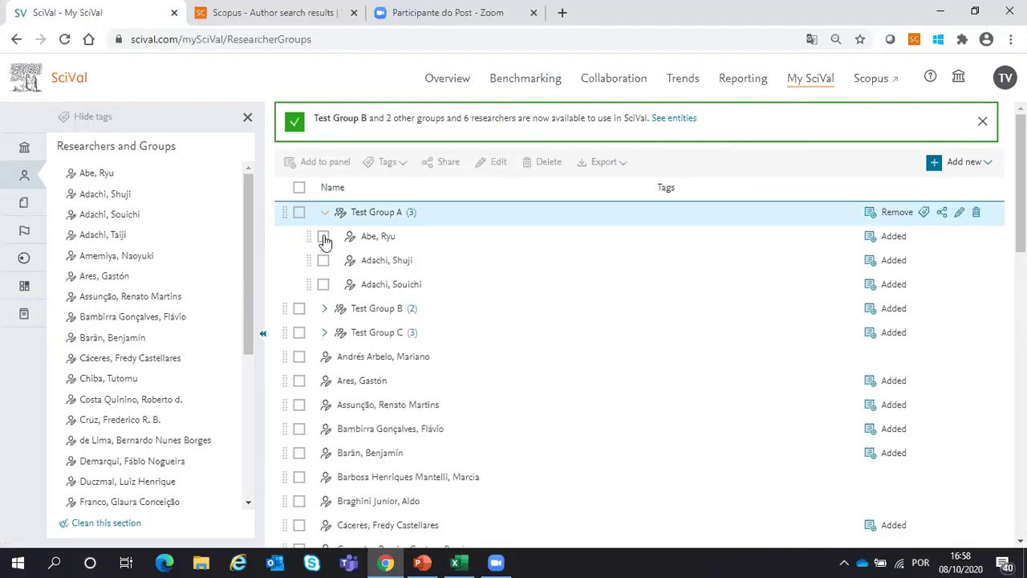
{"action": "left_click", "coordinate": [325, 310]}
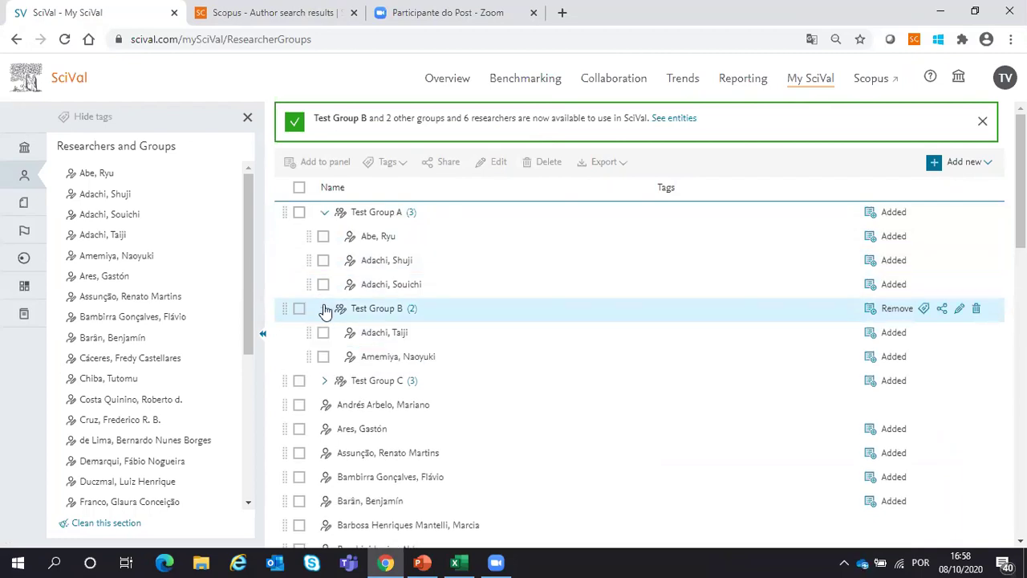
{"action": "left_click", "coordinate": [324, 382]}
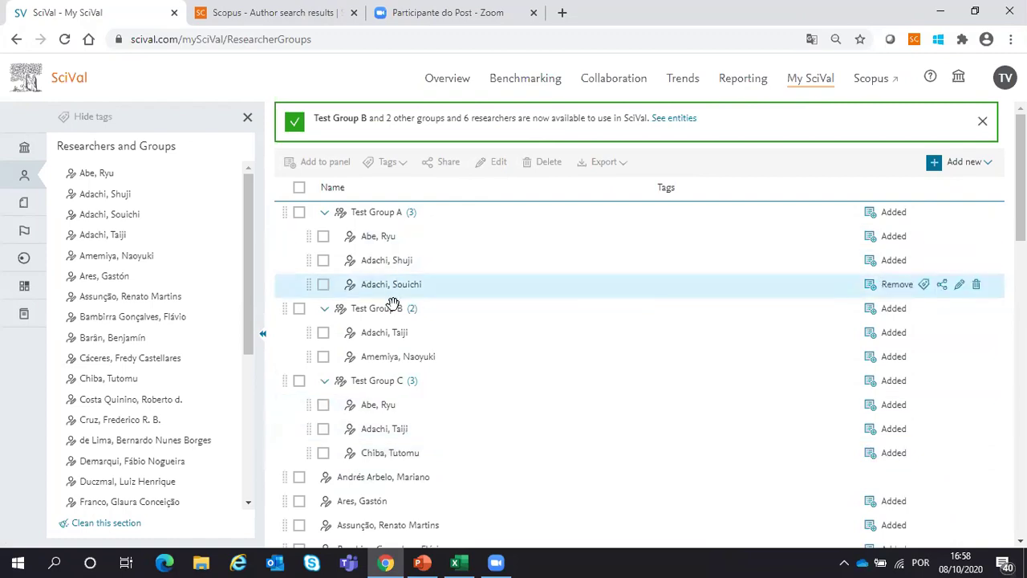
{"action": "mouse_move", "coordinate": [463, 265]}
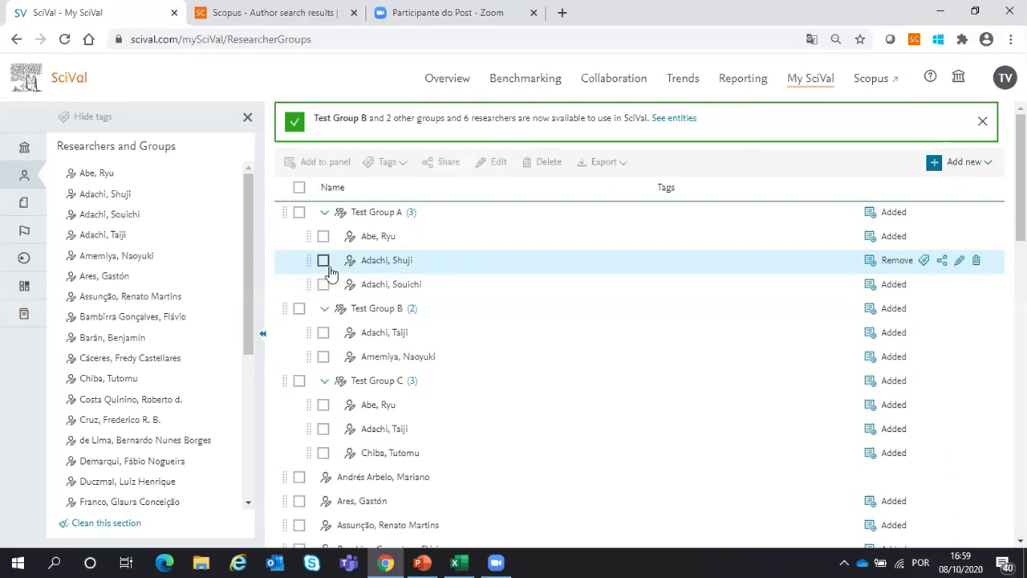
{"action": "left_click", "coordinate": [299, 213]}
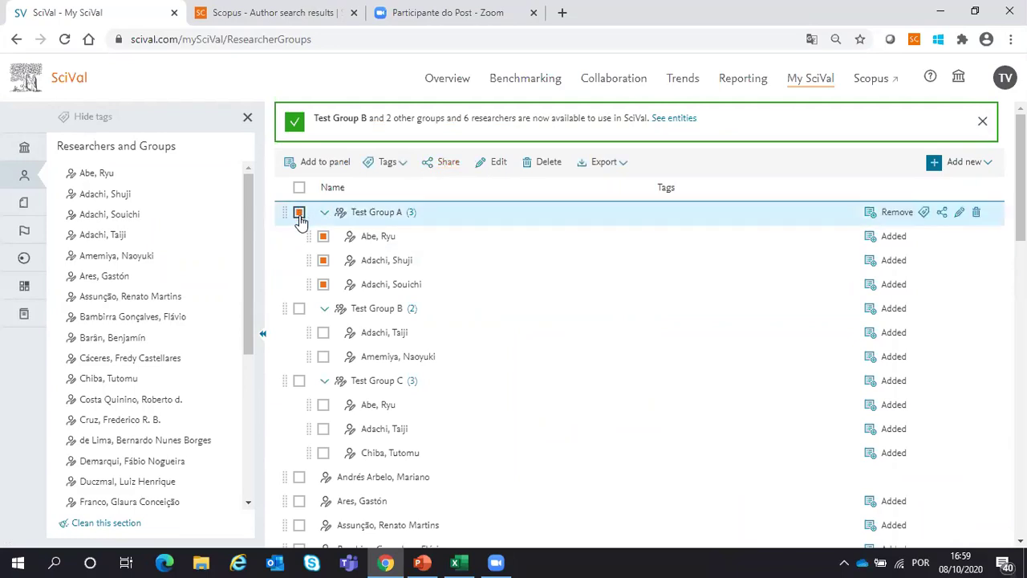
{"action": "left_click", "coordinate": [450, 165]}
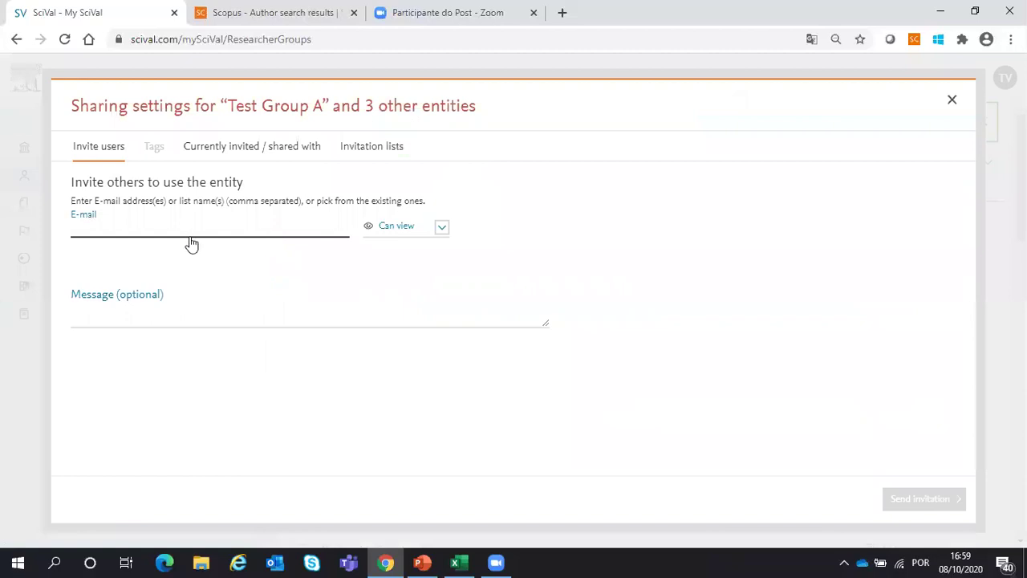
{"action": "left_click", "coordinate": [234, 242]}
{"action": "left_click", "coordinate": [442, 228]}
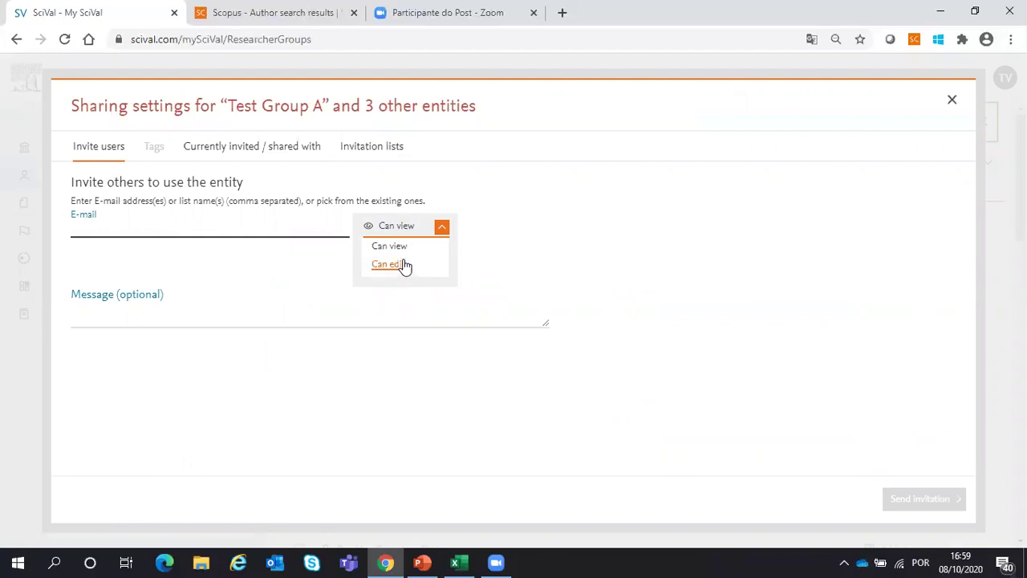
{"action": "left_click", "coordinate": [443, 228]}
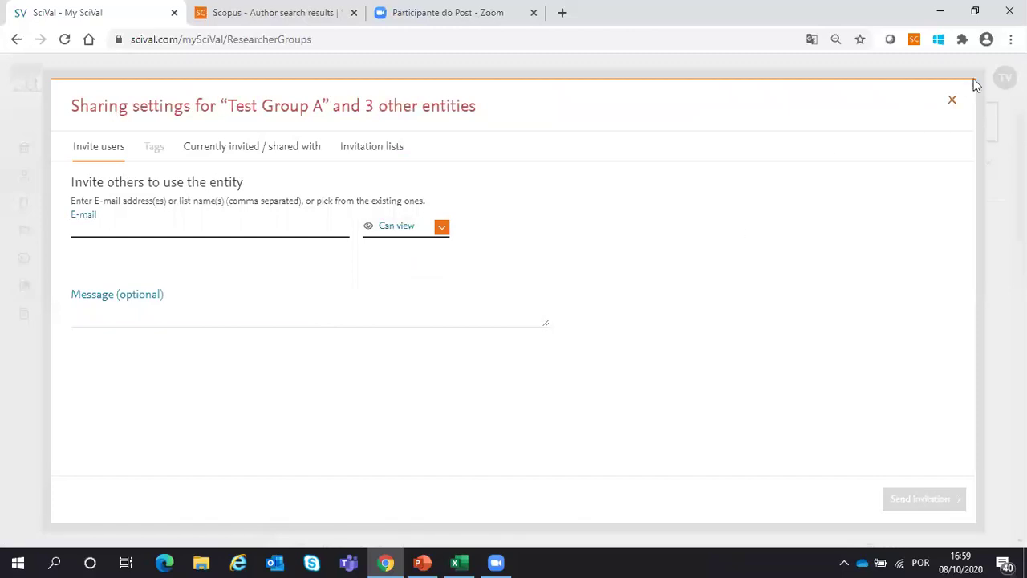
{"action": "left_click", "coordinate": [955, 104]}
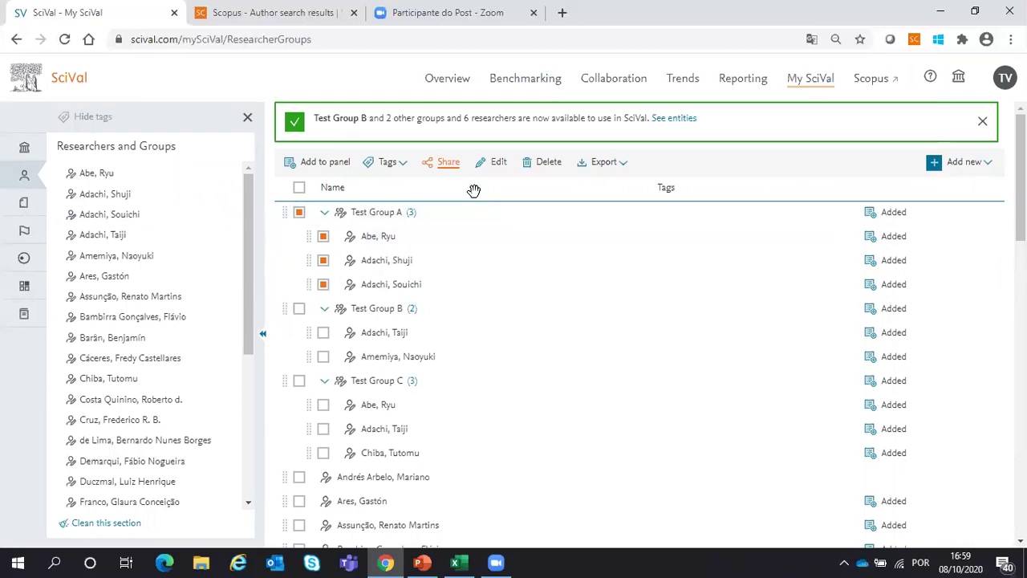
{"action": "left_click", "coordinate": [298, 214]}
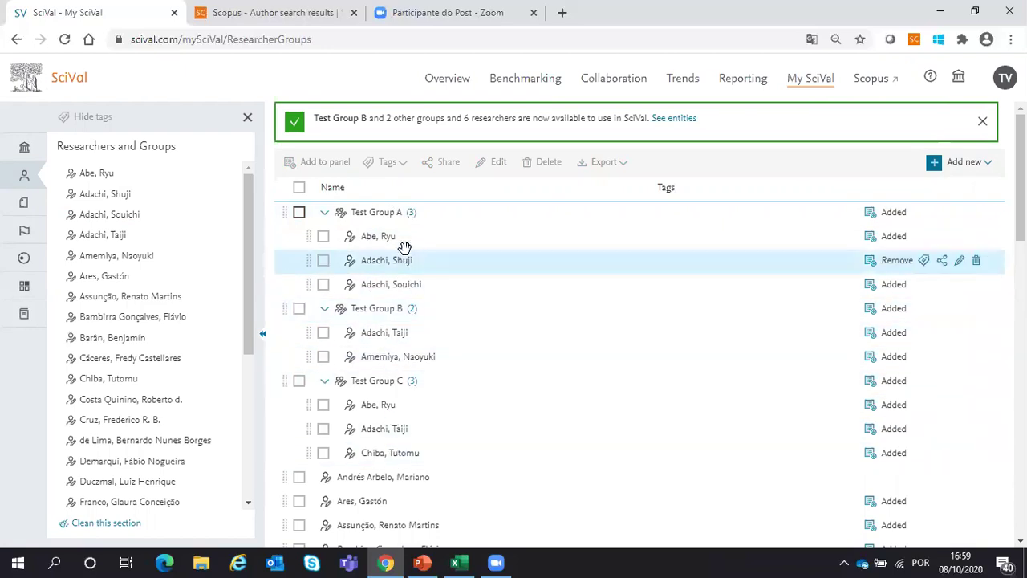
Add Test Group A, B and C to the Benchmarking comparison
{"action": "left_click", "coordinate": [512, 83]}
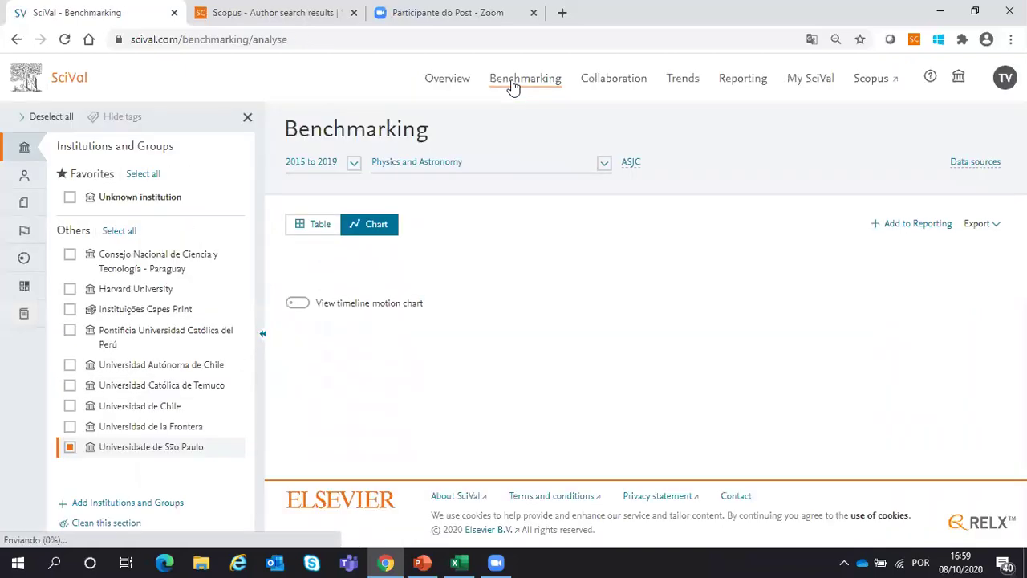
{"action": "left_click", "coordinate": [29, 180]}
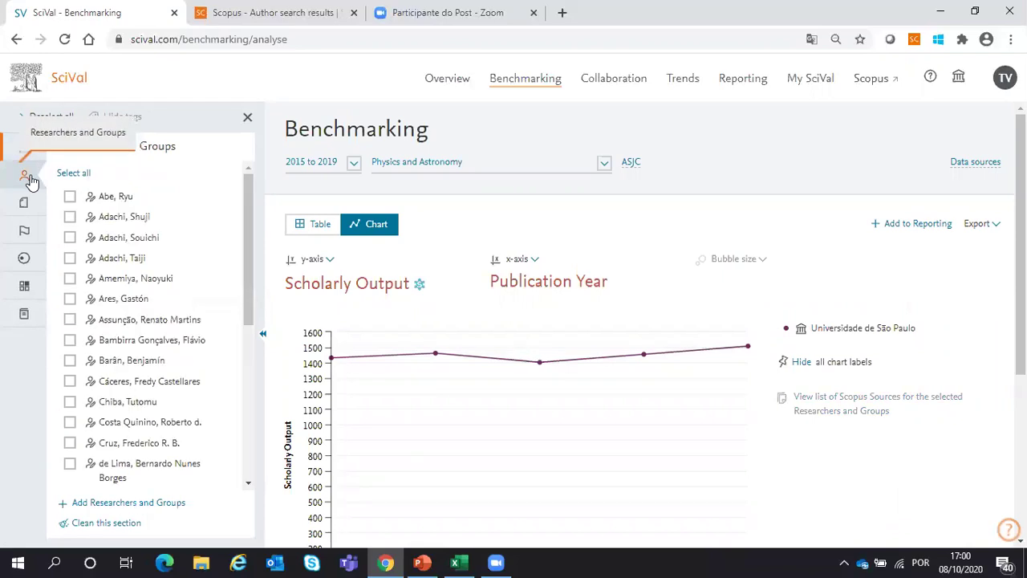
{"action": "left_click_drag", "start_coordinate": [246, 207], "coordinate": [231, 384]}
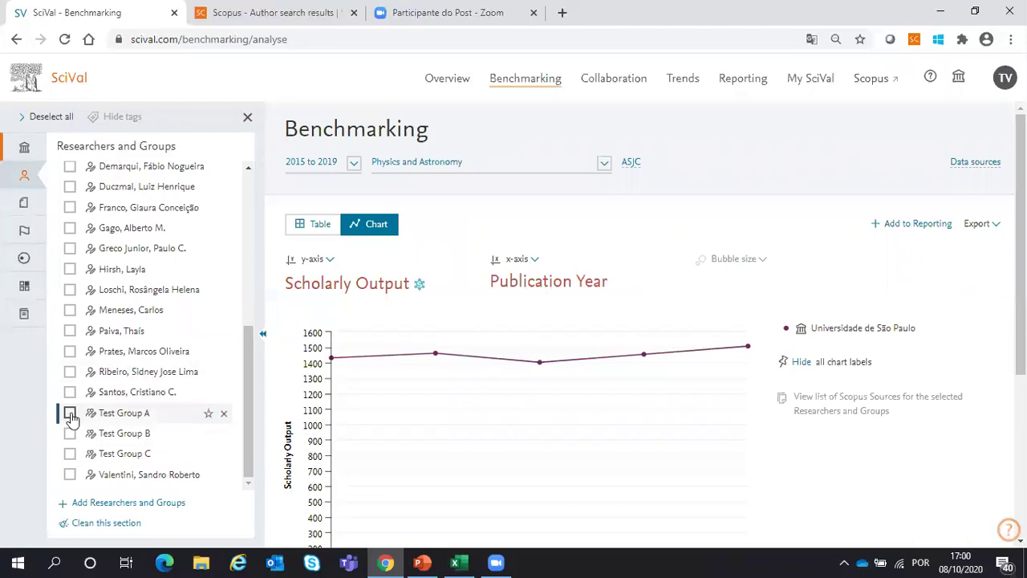
{"action": "left_click", "coordinate": [70, 415]}
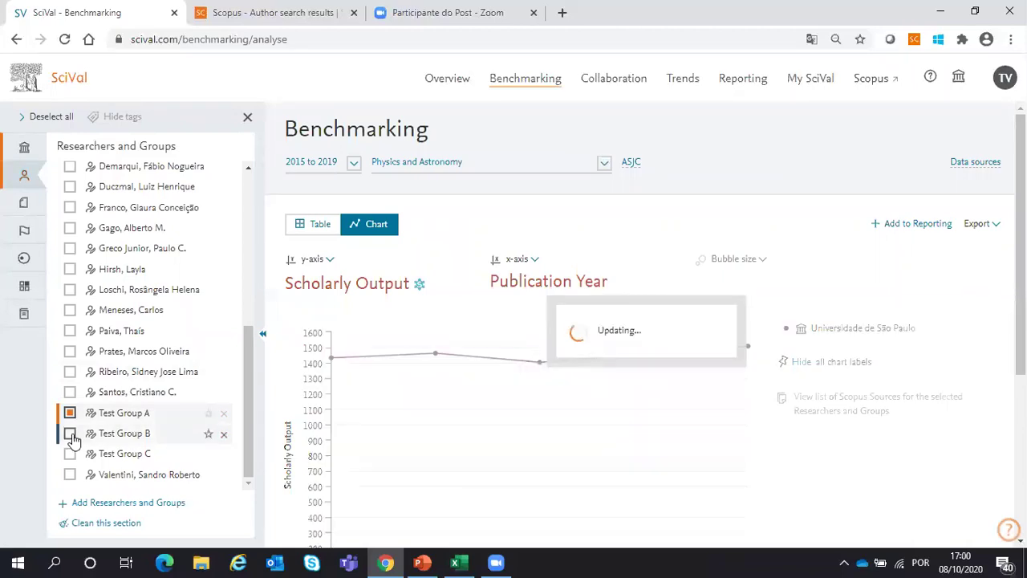
{"action": "left_click", "coordinate": [70, 433]}
{"action": "left_click", "coordinate": [70, 454]}
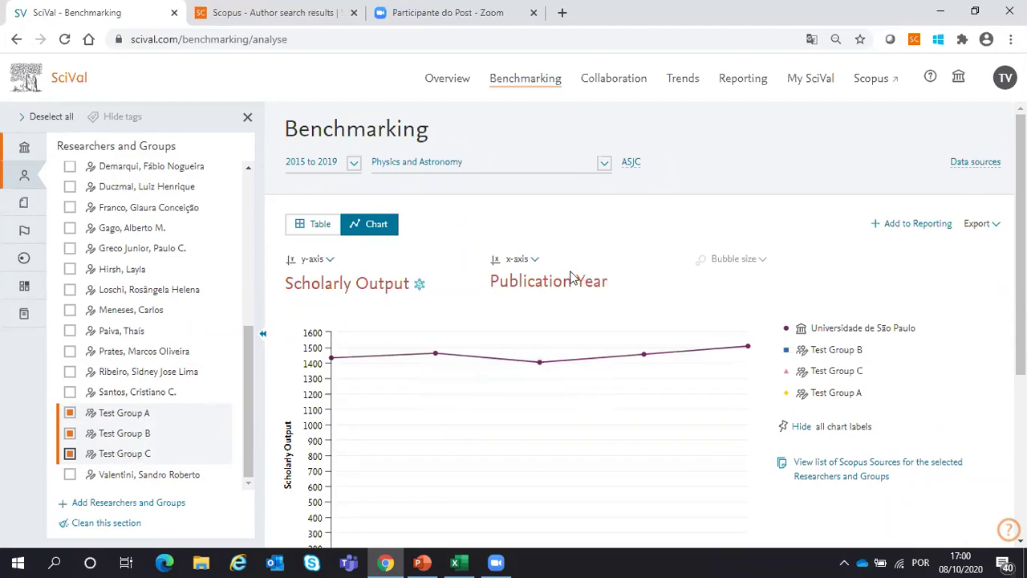
Set the subject area filter to All subject areas
{"action": "left_click", "coordinate": [603, 164]}
{"action": "scroll", "coordinate": [593, 337], "scroll_direction": "down", "scroll_amount": 3}
{"action": "left_click_drag", "start_coordinate": [606, 354], "coordinate": [619, 225]}
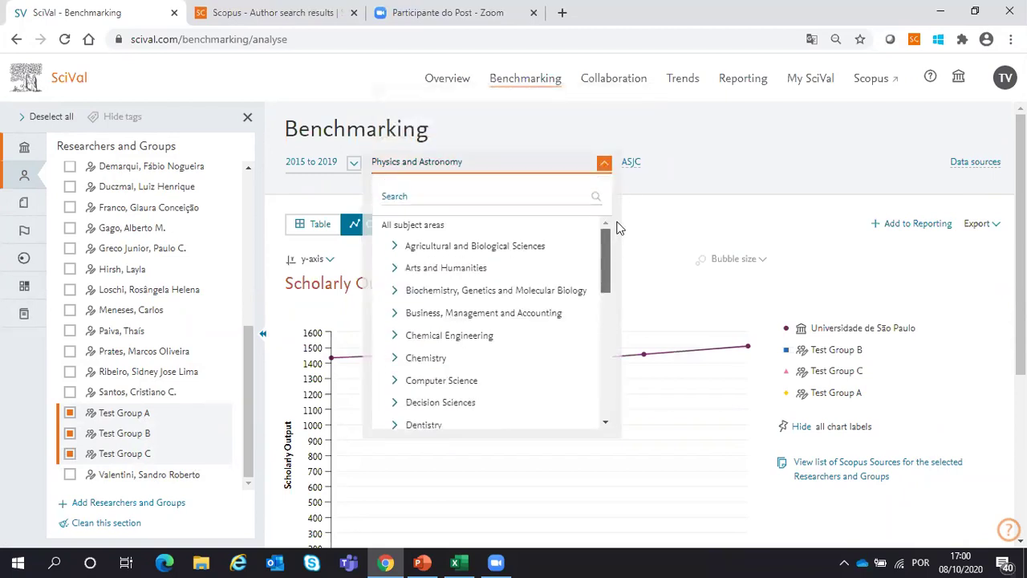
{"action": "left_click", "coordinate": [418, 228]}
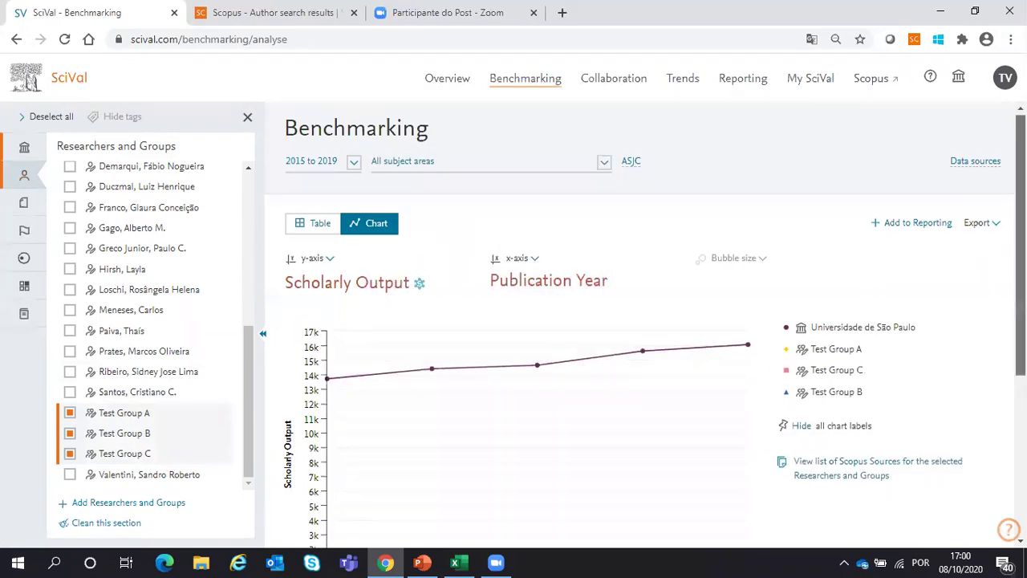
{"action": "scroll", "coordinate": [811, 249], "scroll_direction": "down", "scroll_amount": 2}
{"action": "scroll", "coordinate": [923, 249], "scroll_direction": "up", "scroll_amount": 2}
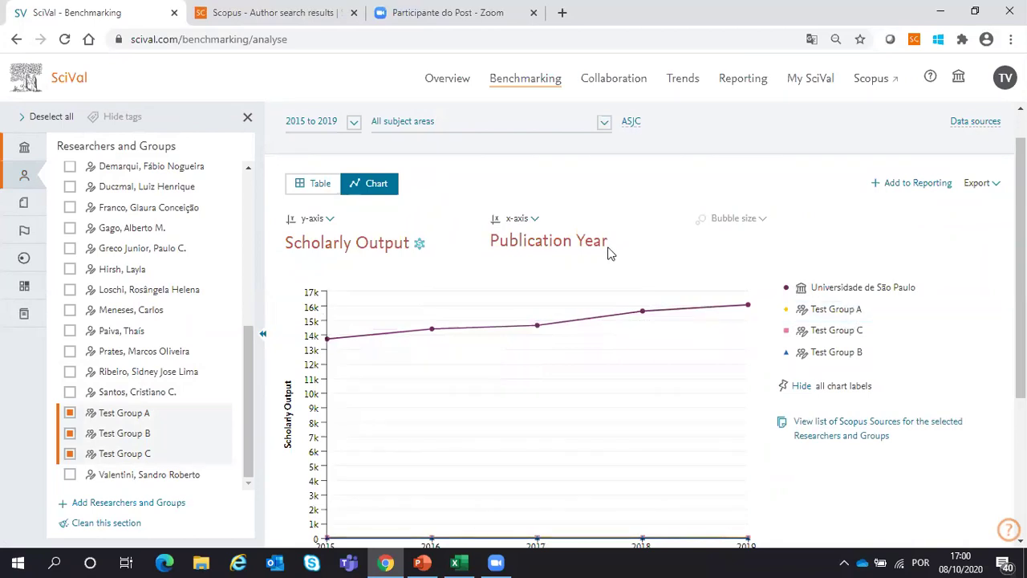
Extend the publication year range to start in 2005 and apply it
{"action": "left_click", "coordinate": [354, 122]}
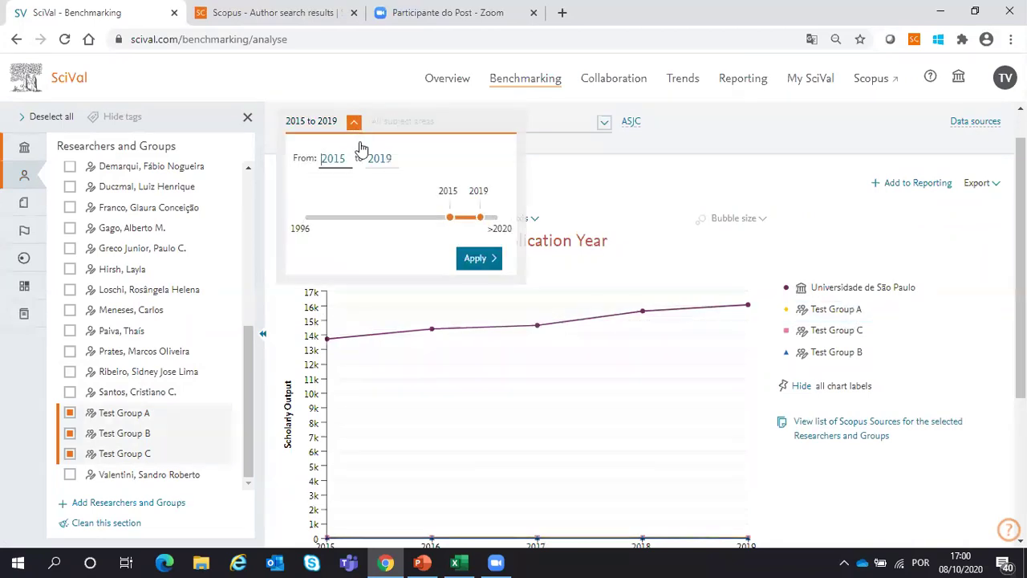
{"action": "left_click_drag", "start_coordinate": [451, 224], "coordinate": [375, 229]}
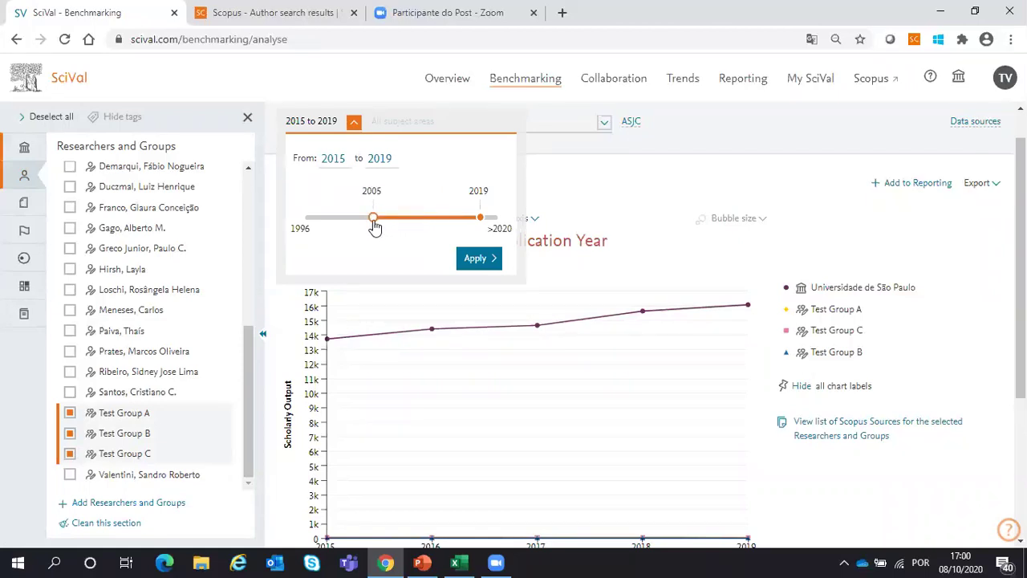
{"action": "mouse_move", "coordinate": [377, 222]}
{"action": "left_mouse_down"}
{"action": "mouse_move", "coordinate": [307, 229]}
{"action": "mouse_move", "coordinate": [381, 232]}
{"action": "left_mouse_up"}
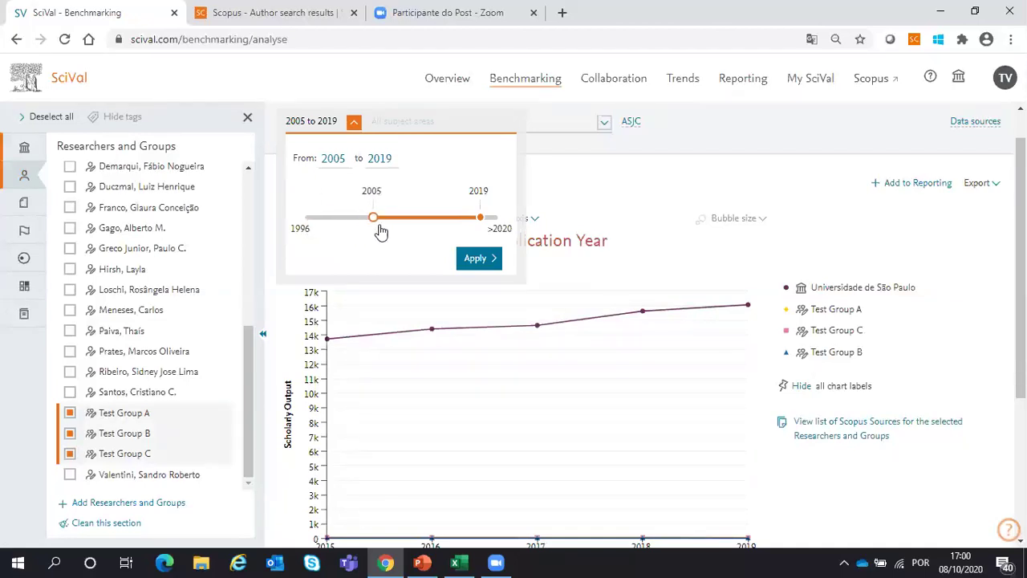
{"action": "left_click", "coordinate": [473, 260]}
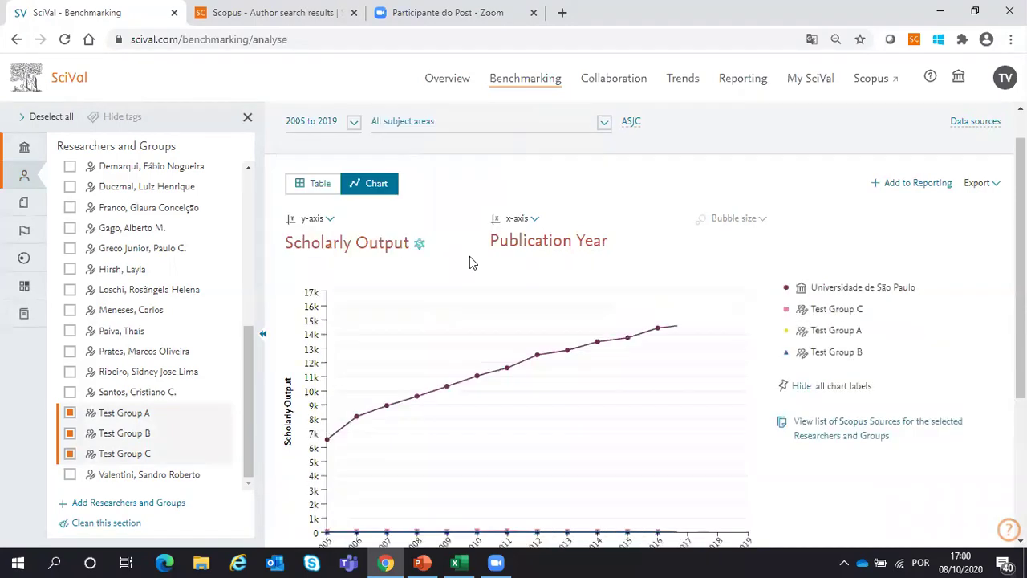
{"action": "mouse_move", "coordinate": [513, 357]}
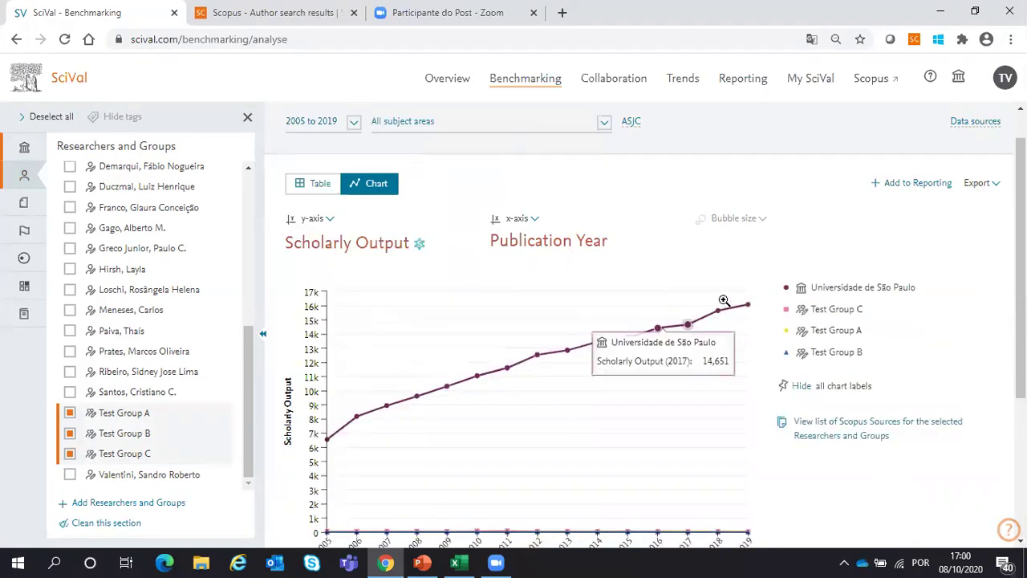
{"action": "mouse_move", "coordinate": [749, 309]}
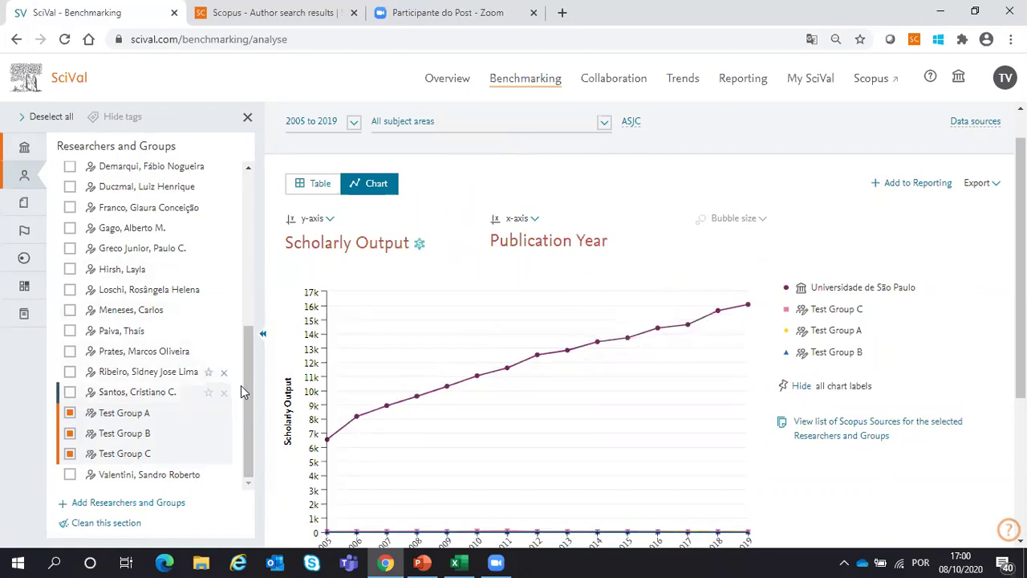
Remove Universidade de São Paulo from the chart and highlight the Scholarly Output and Publication Year axes
{"action": "left_click", "coordinate": [25, 150]}
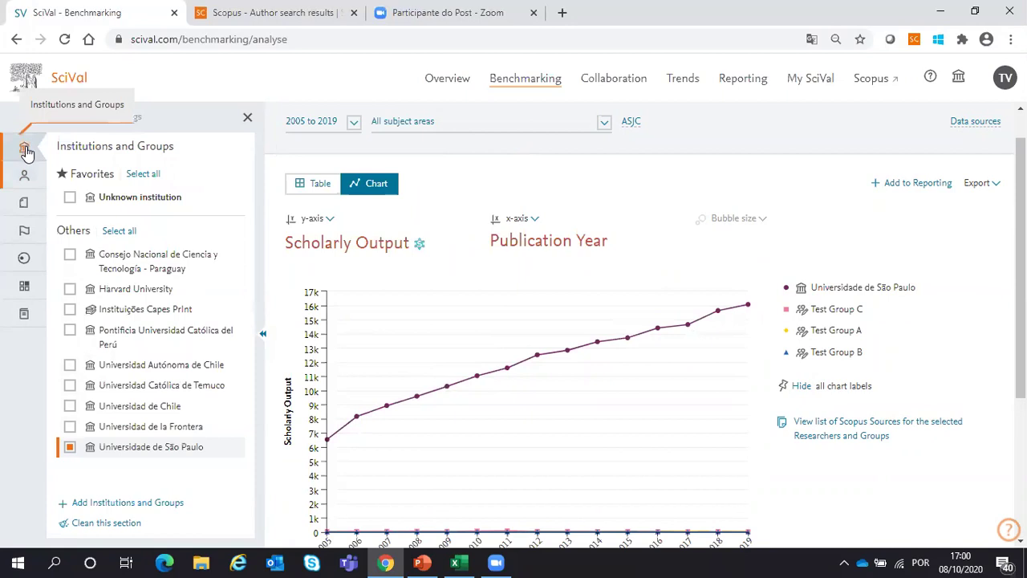
{"action": "left_click", "coordinate": [70, 449]}
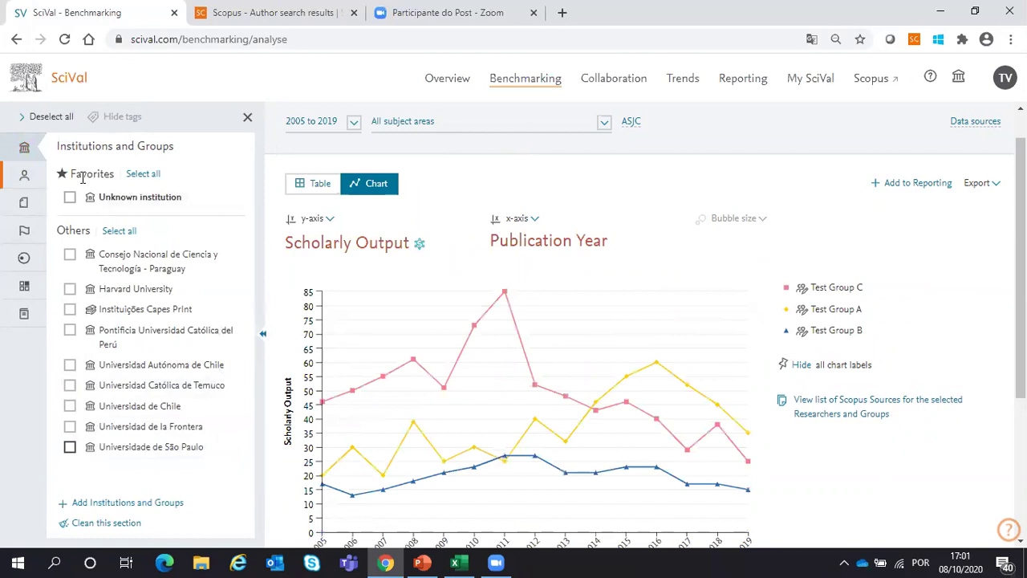
{"action": "left_click", "coordinate": [25, 178]}
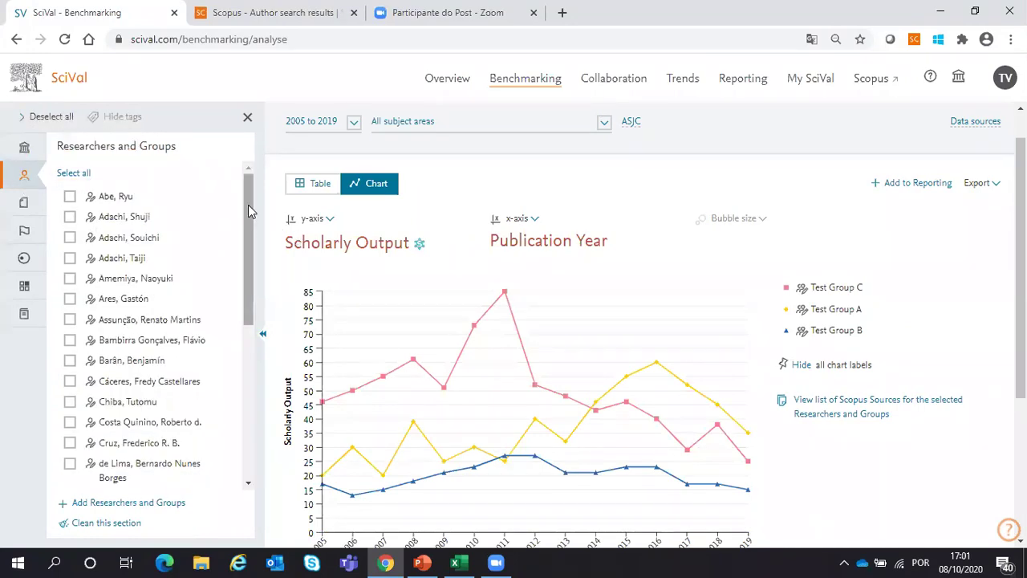
{"action": "left_click_drag", "start_coordinate": [248, 205], "coordinate": [247, 240]}
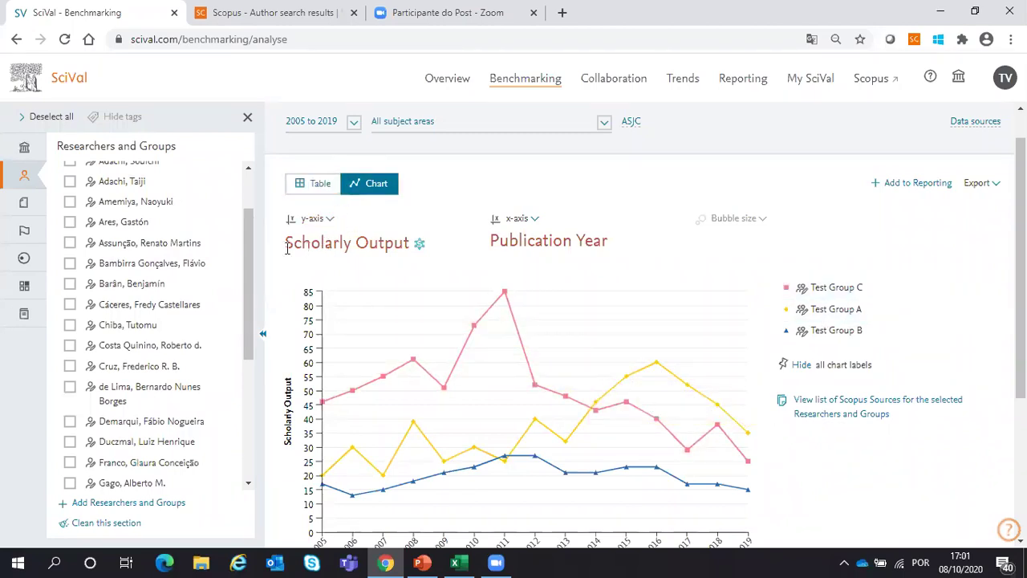
{"action": "left_click_drag", "start_coordinate": [286, 244], "coordinate": [397, 245]}
{"action": "left_click_drag", "start_coordinate": [497, 243], "coordinate": [606, 243]}
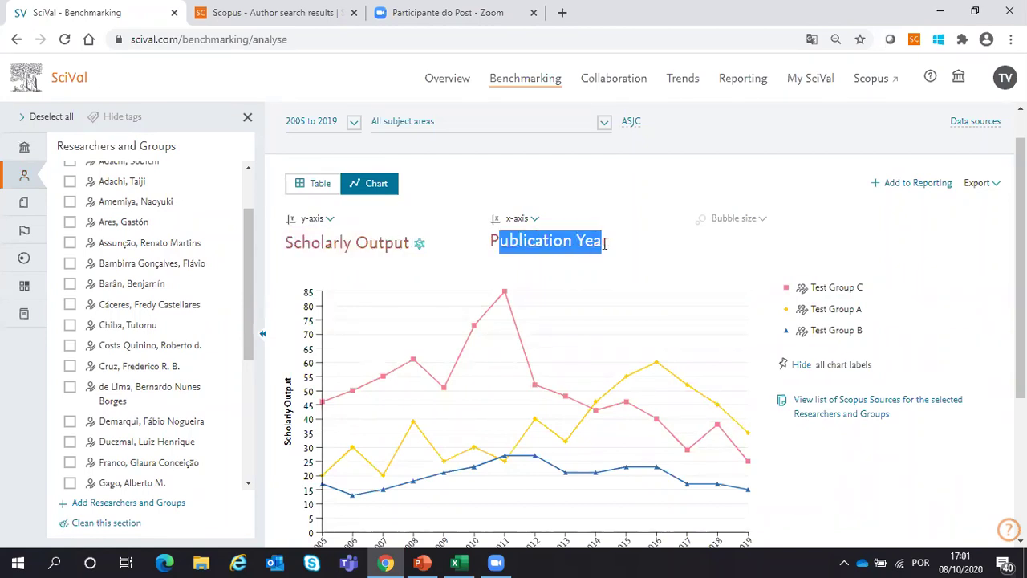
{"action": "left_click", "coordinate": [353, 122]}
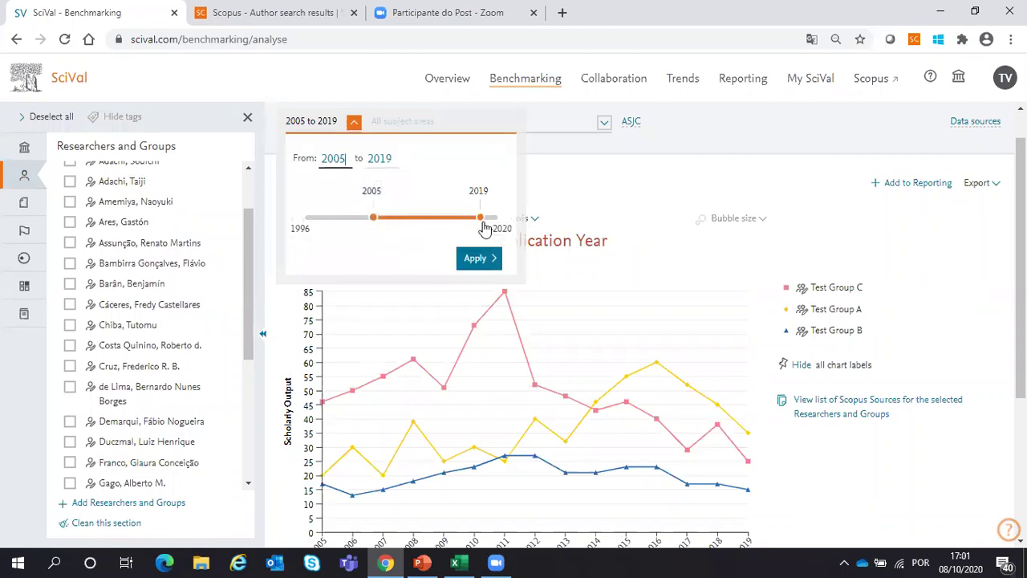
{"action": "left_click", "coordinate": [543, 211]}
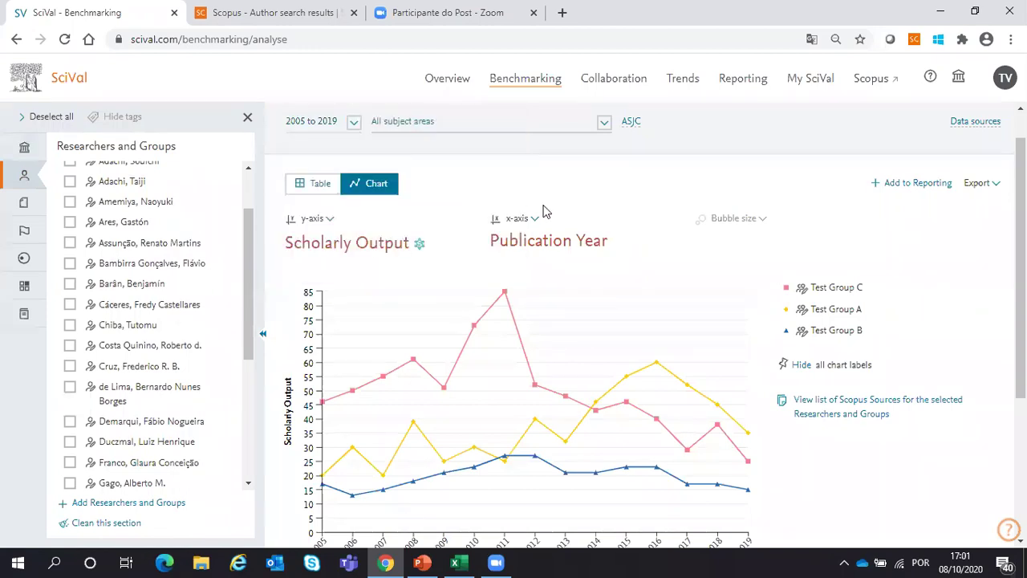
Change the y-axis metric to Viewed > Field-Weighted Views Impact (Articles only)
{"action": "left_click", "coordinate": [329, 228]}
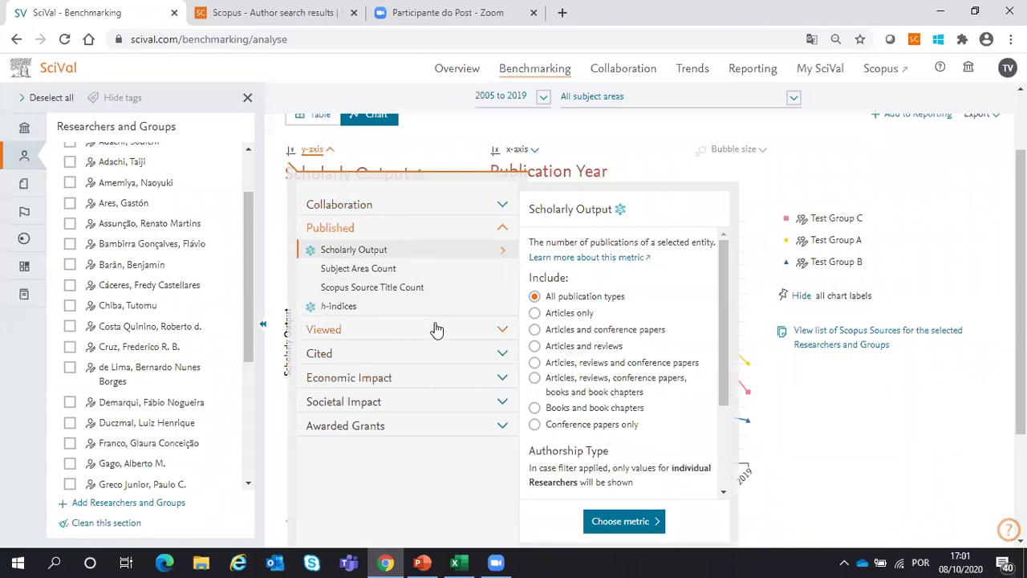
{"action": "left_click", "coordinate": [502, 332]}
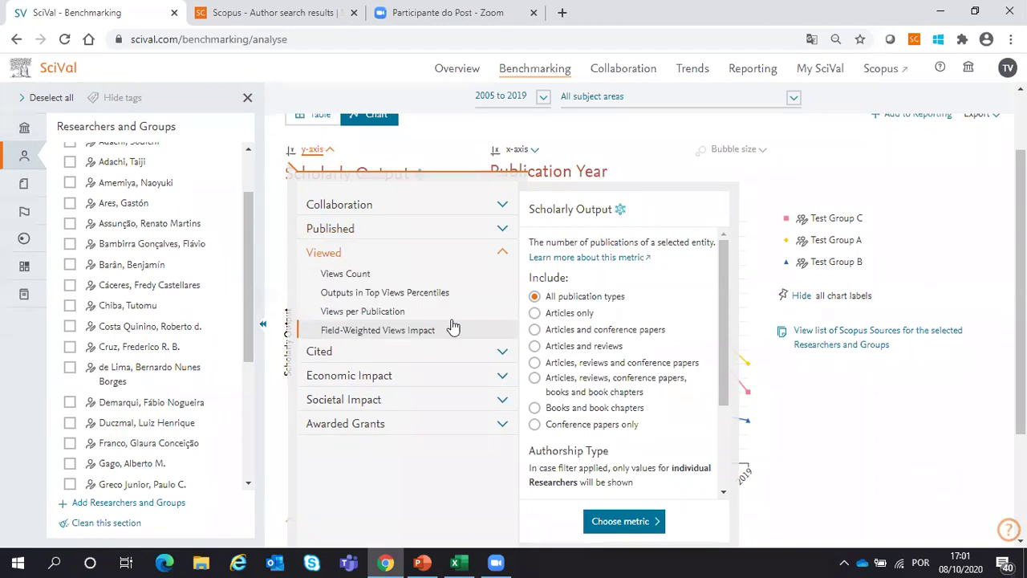
{"action": "left_click", "coordinate": [397, 338]}
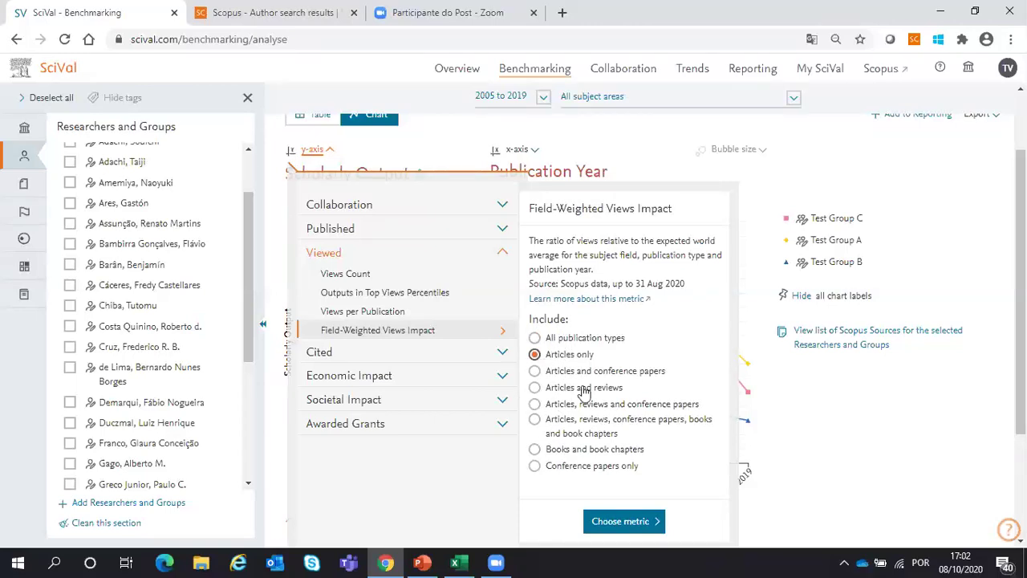
{"action": "left_click", "coordinate": [608, 518]}
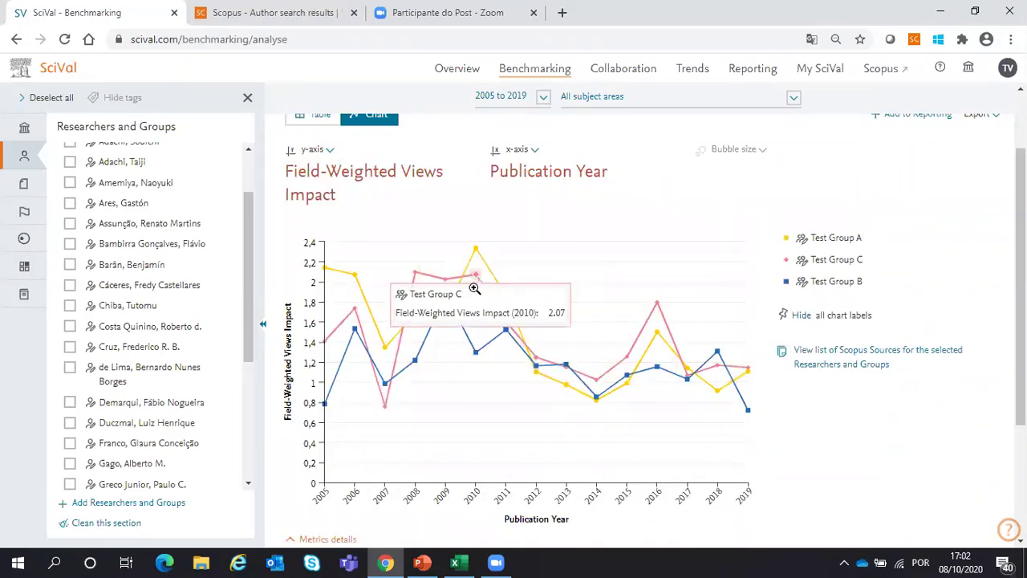
Limit the Field-Weighted Views Impact chart's publication years to 2015–2019
{"action": "scroll", "coordinate": [562, 281], "scroll_direction": "up", "scroll_amount": 2}
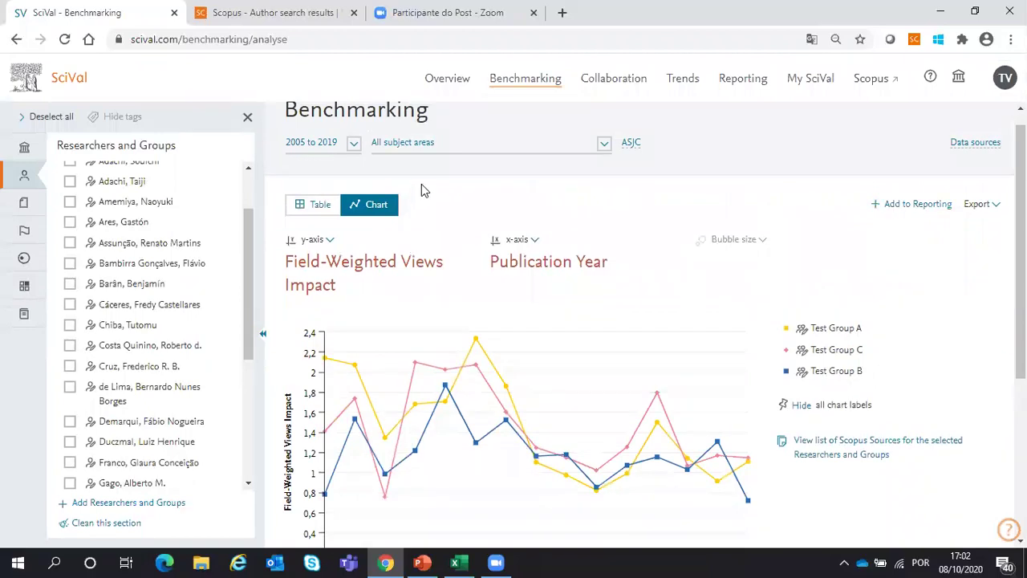
{"action": "left_click", "coordinate": [354, 144]}
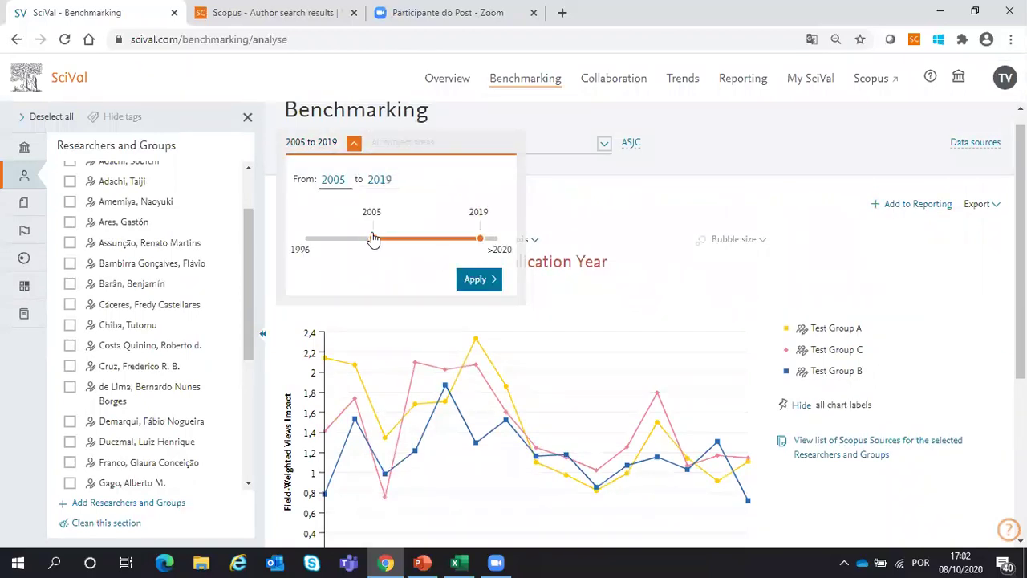
{"action": "left_click_drag", "start_coordinate": [374, 241], "coordinate": [452, 243]}
{"action": "left_click", "coordinate": [475, 278]}
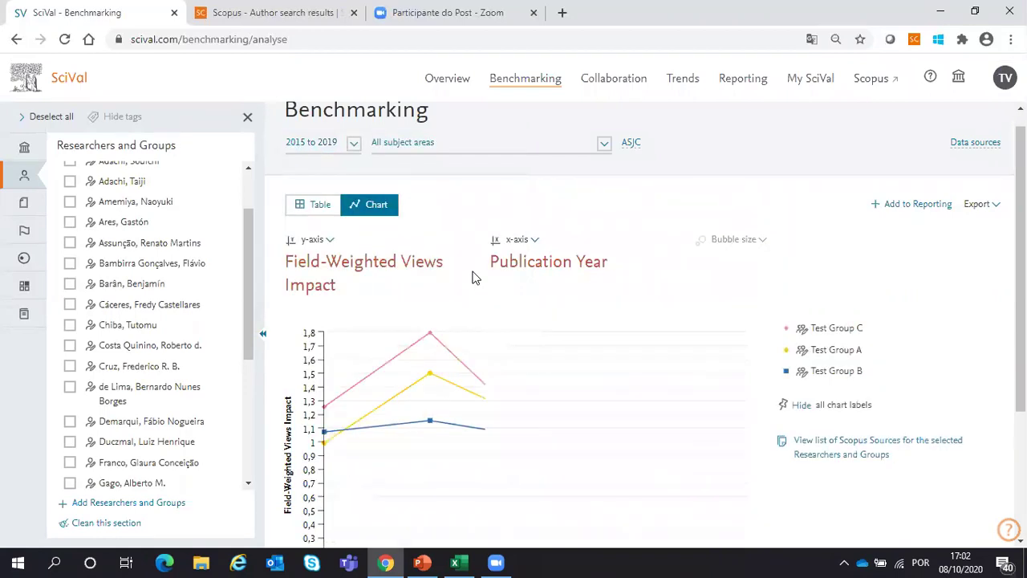
Highlight the Field-Weighted Views Impact y-axis title, then clear the highlight
{"action": "scroll", "coordinate": [775, 197], "scroll_direction": "down", "scroll_amount": 2}
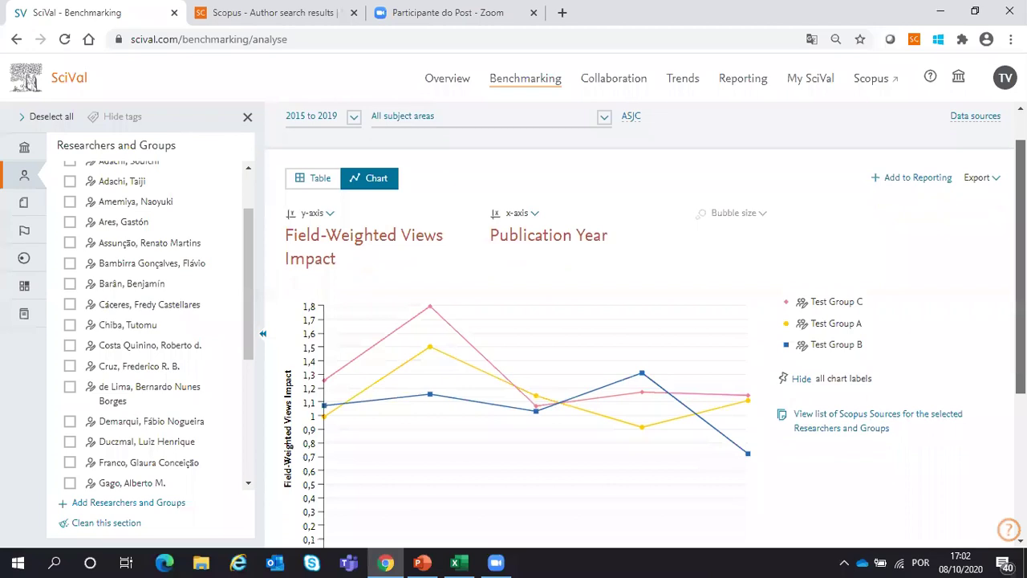
{"action": "left_click_drag", "start_coordinate": [384, 201], "coordinate": [430, 228]}
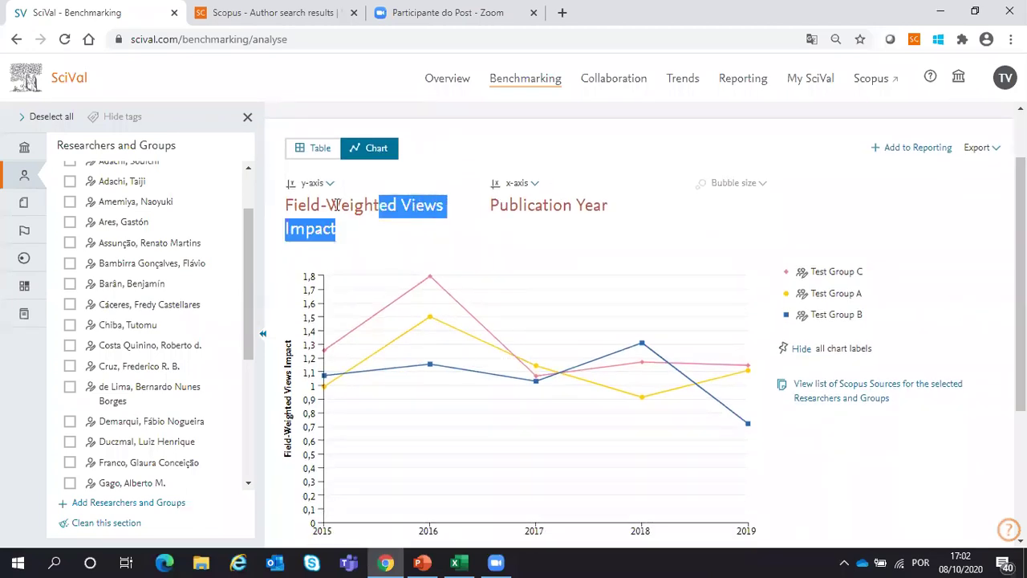
{"action": "left_click_drag", "start_coordinate": [287, 205], "coordinate": [362, 229]}
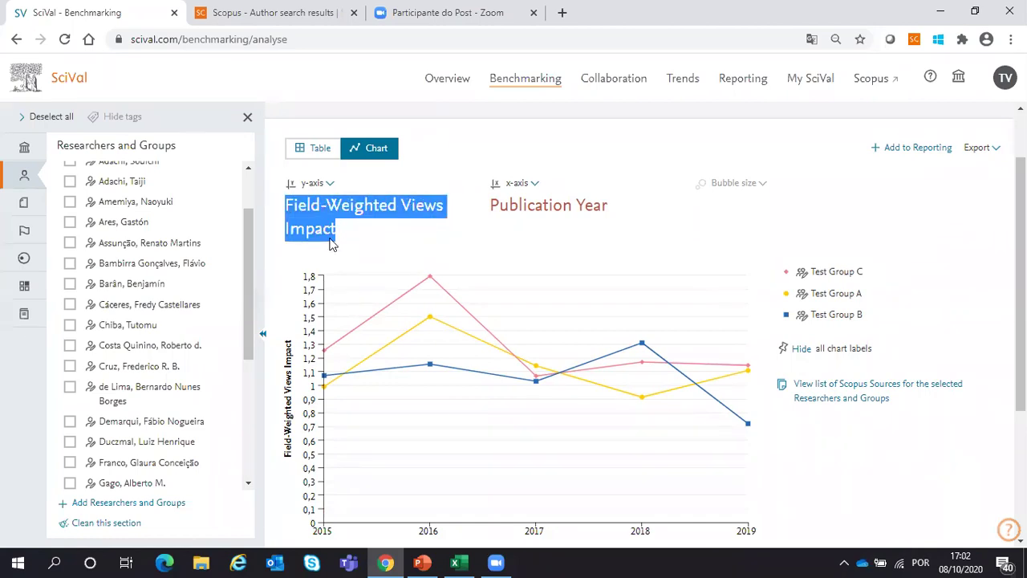
{"action": "left_click", "coordinate": [423, 259]}
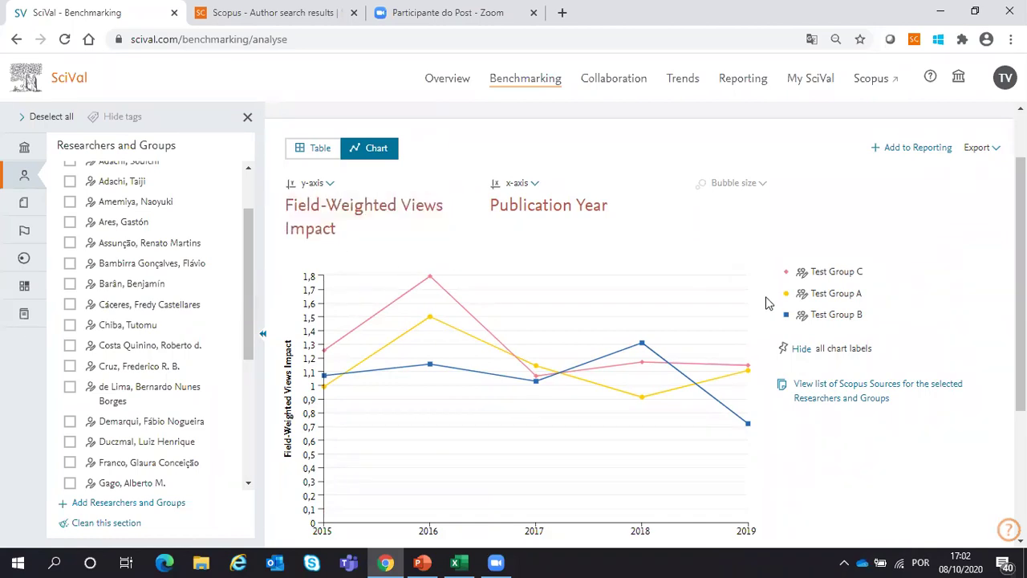
{"action": "left_click", "coordinate": [316, 149]}
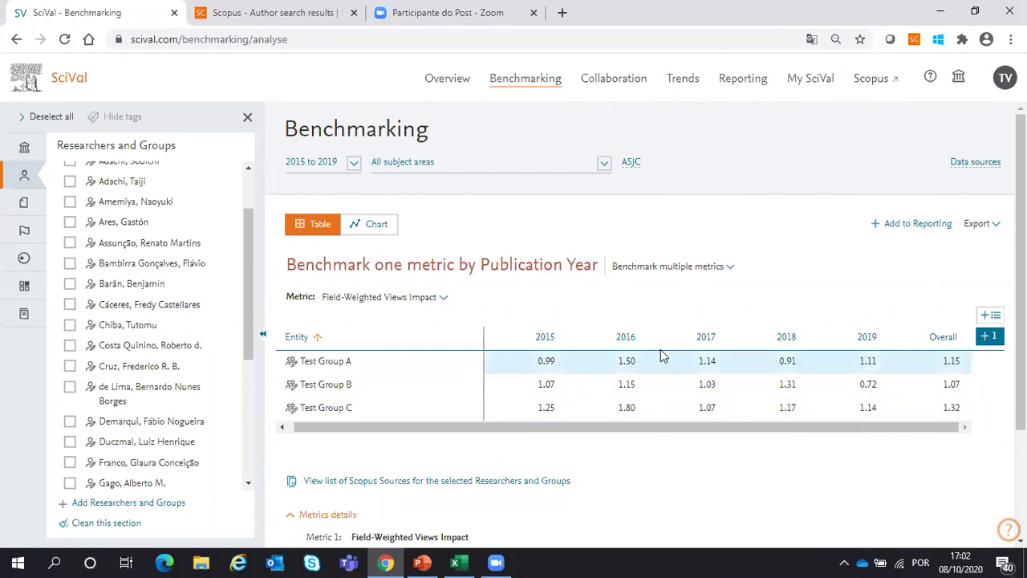
{"action": "left_click", "coordinate": [514, 86]}
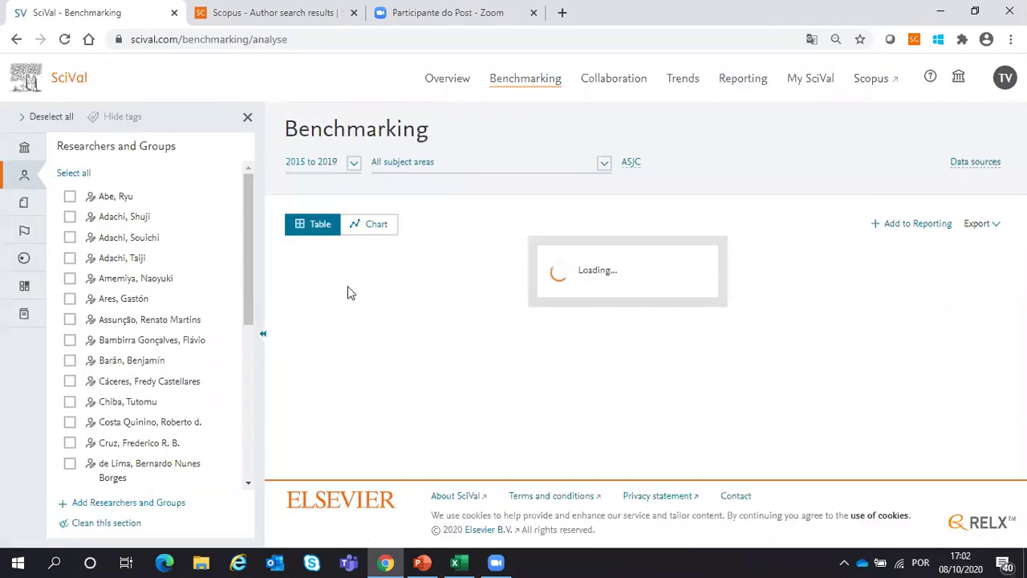
{"action": "left_click", "coordinate": [369, 227]}
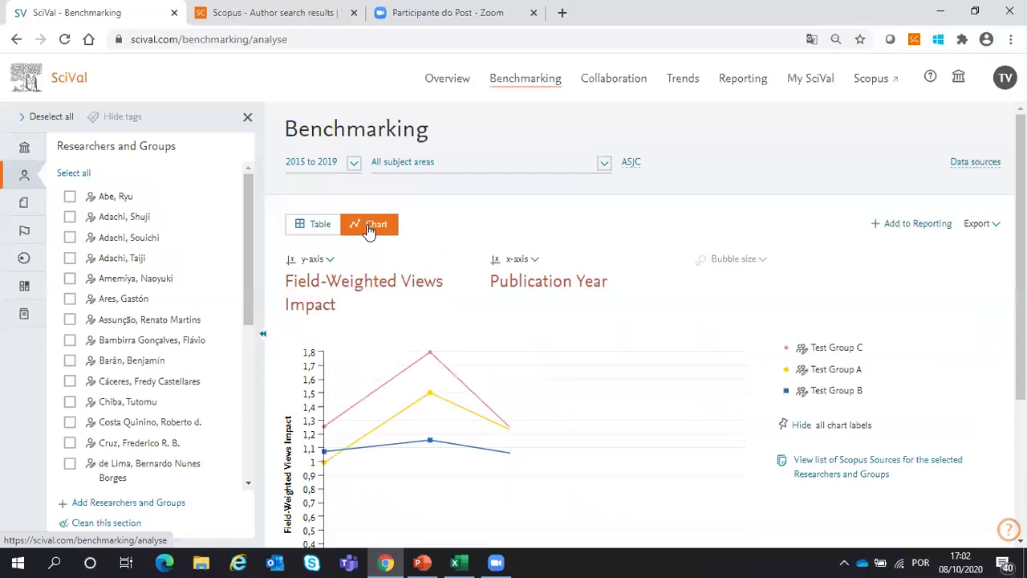
Open the y-axis metric list and browse the Cited metrics group
{"action": "left_click", "coordinate": [329, 258]}
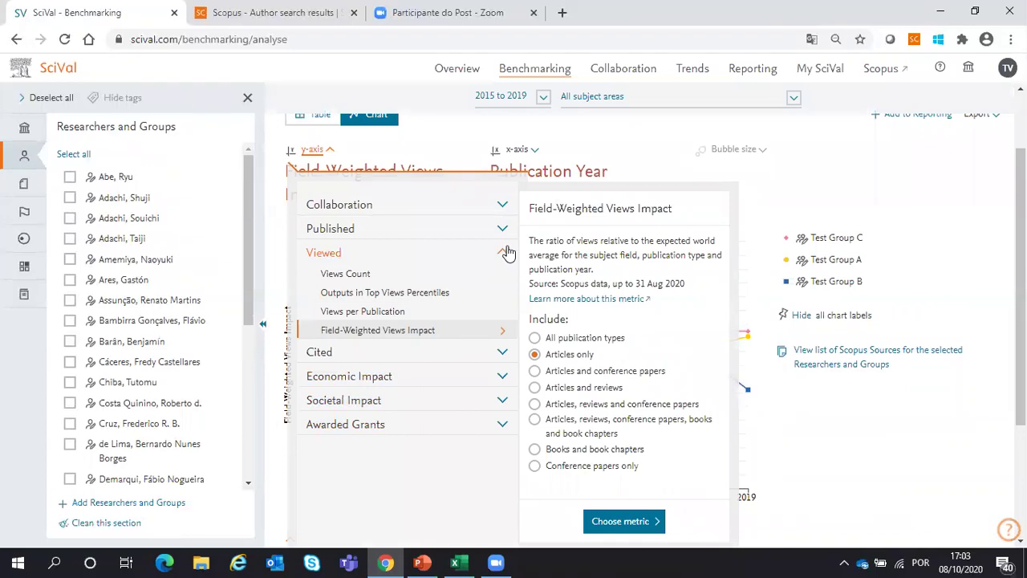
{"action": "left_click", "coordinate": [498, 357]}
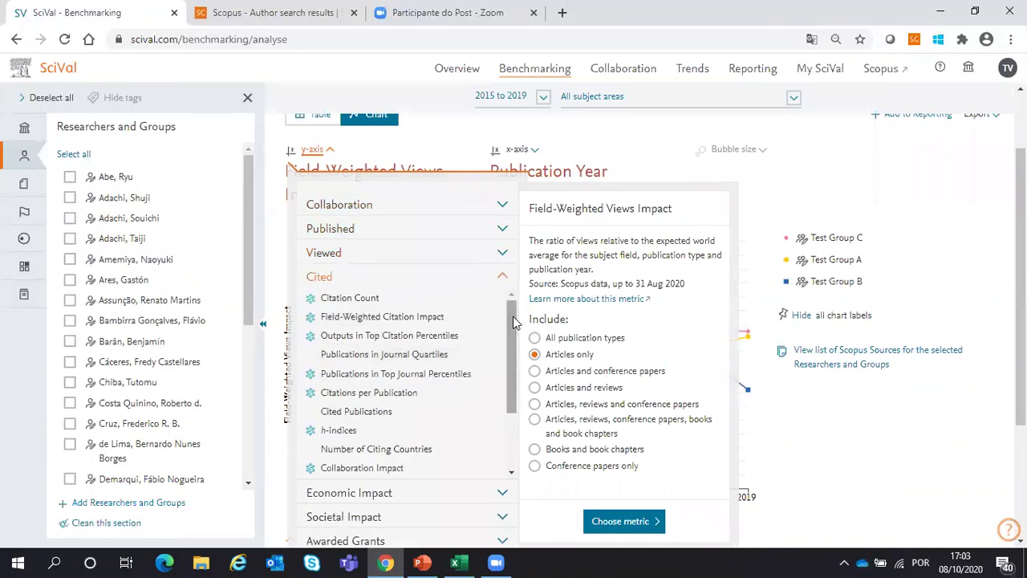
{"action": "scroll", "coordinate": [513, 362], "scroll_direction": "down", "scroll_amount": 3}
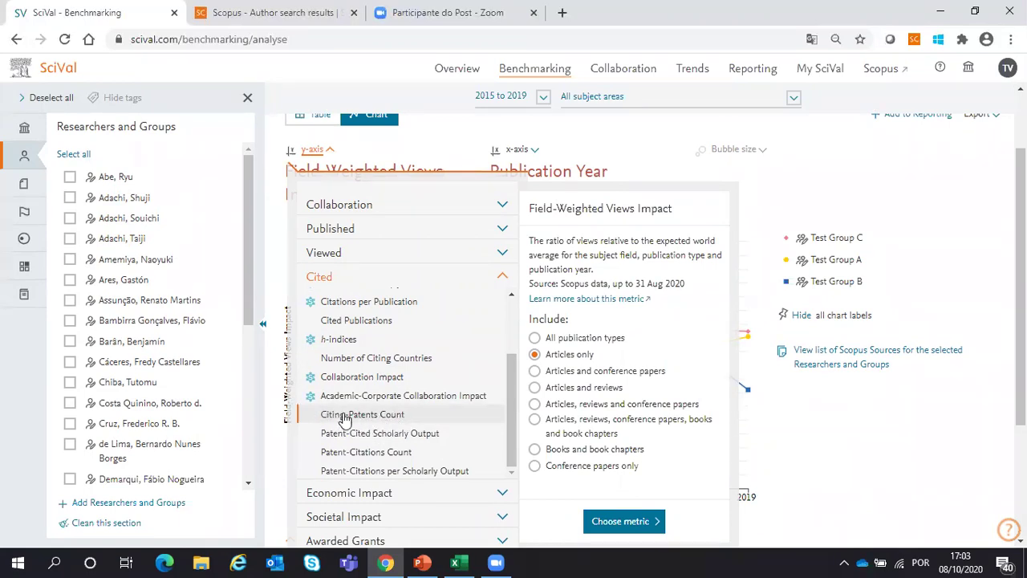
{"action": "left_click_drag", "start_coordinate": [512, 386], "coordinate": [511, 313]}
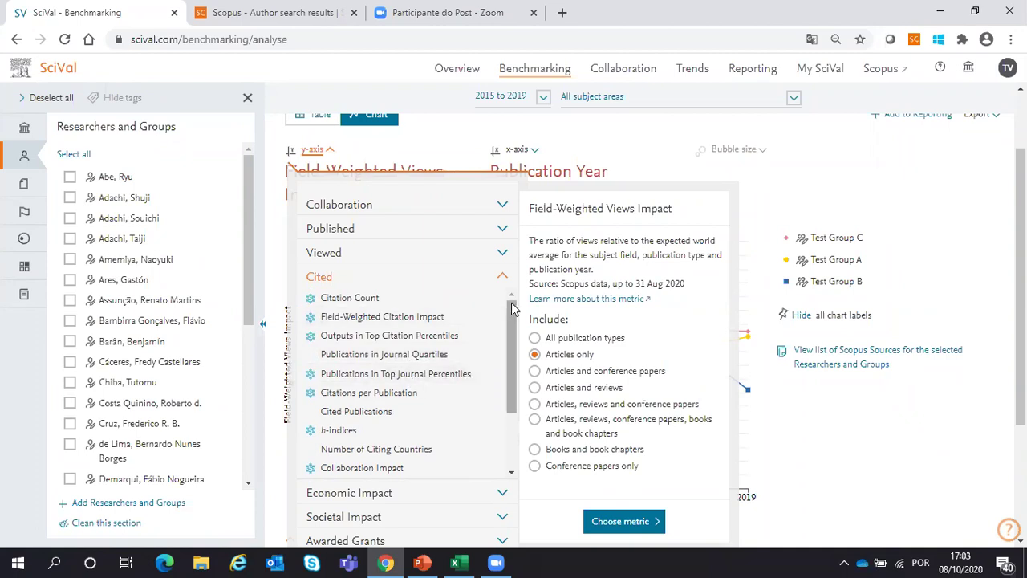
{"action": "left_click_drag", "start_coordinate": [509, 346], "coordinate": [453, 318]}
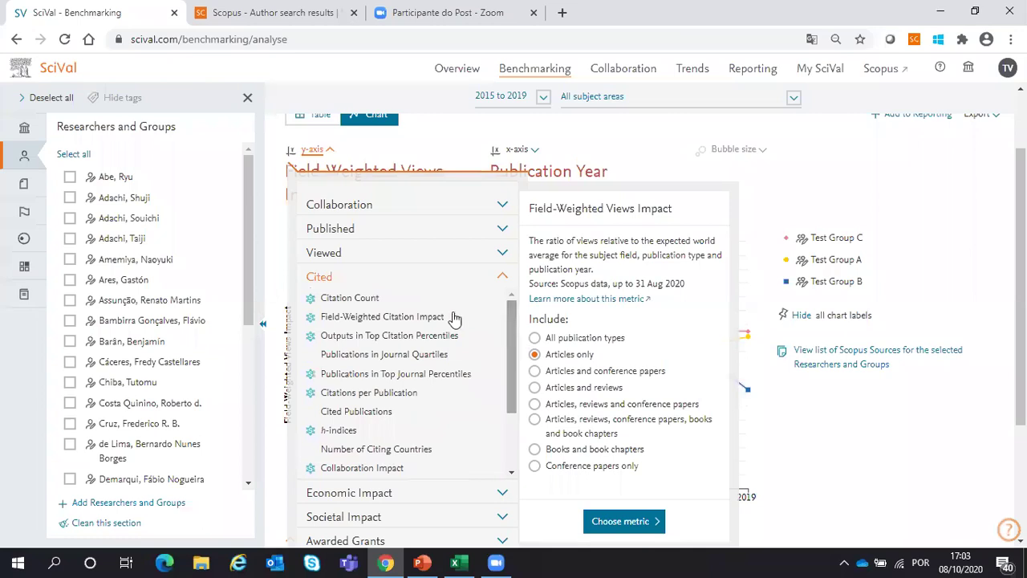
Browse the Viewed, Published and Collaboration categories, keeping Field-Weighted Views Impact plotted
{"action": "left_click", "coordinate": [505, 254]}
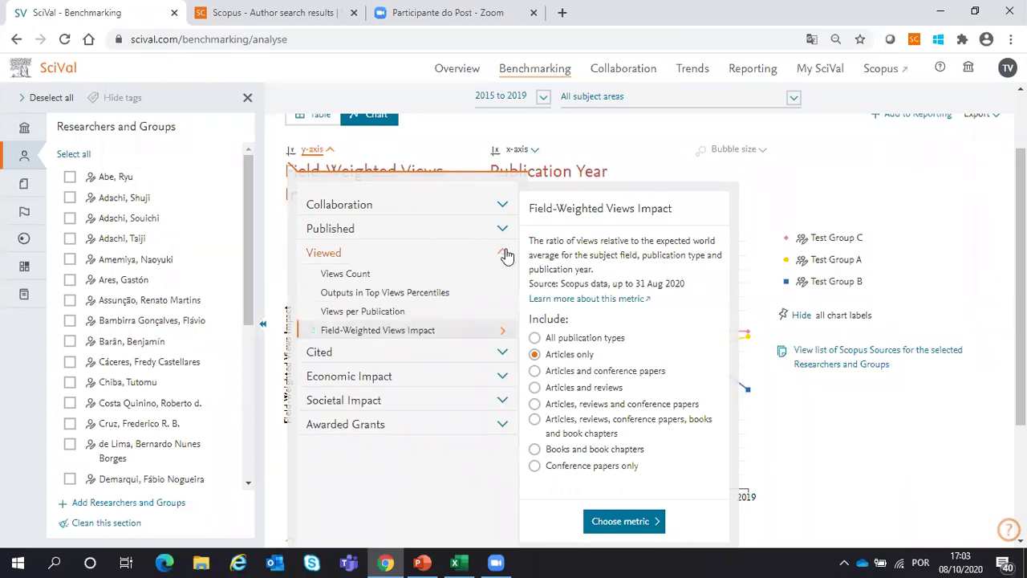
{"action": "left_click", "coordinate": [504, 229]}
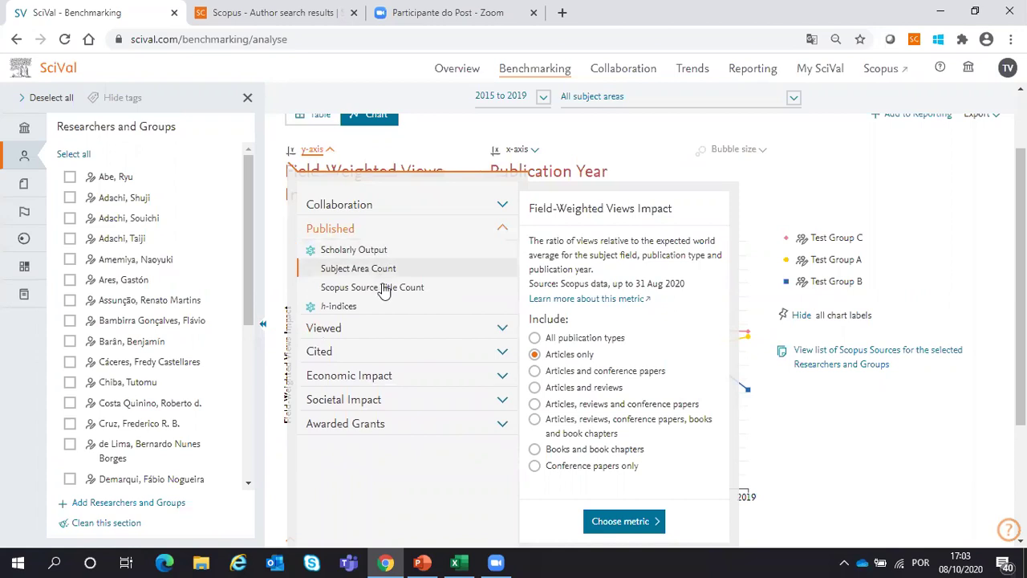
{"action": "left_click", "coordinate": [499, 207]}
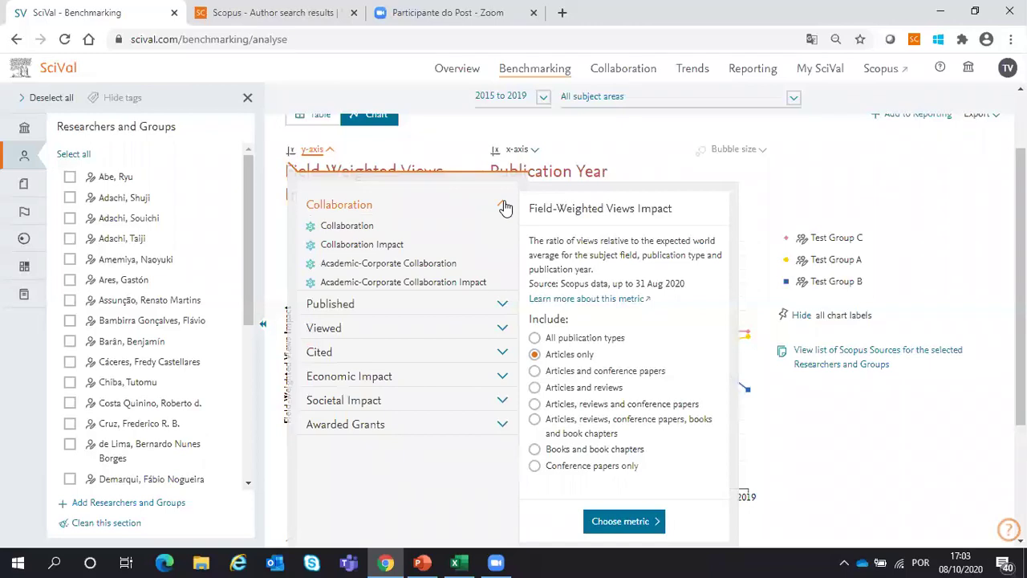
{"action": "left_click", "coordinate": [932, 217]}
{"action": "scroll", "coordinate": [933, 217], "scroll_direction": "up", "scroll_amount": 2}
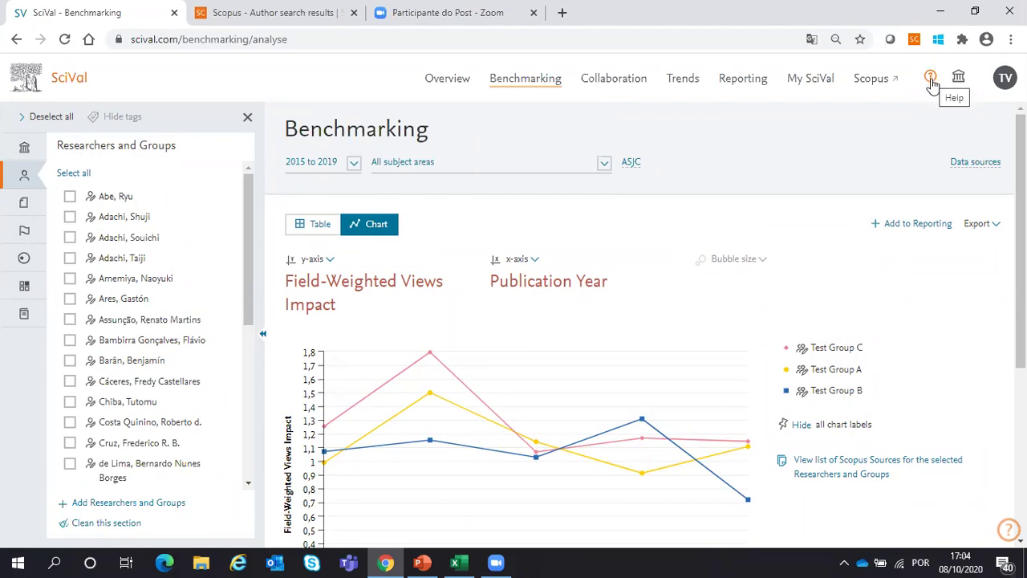
{"action": "left_click", "coordinate": [931, 81]}
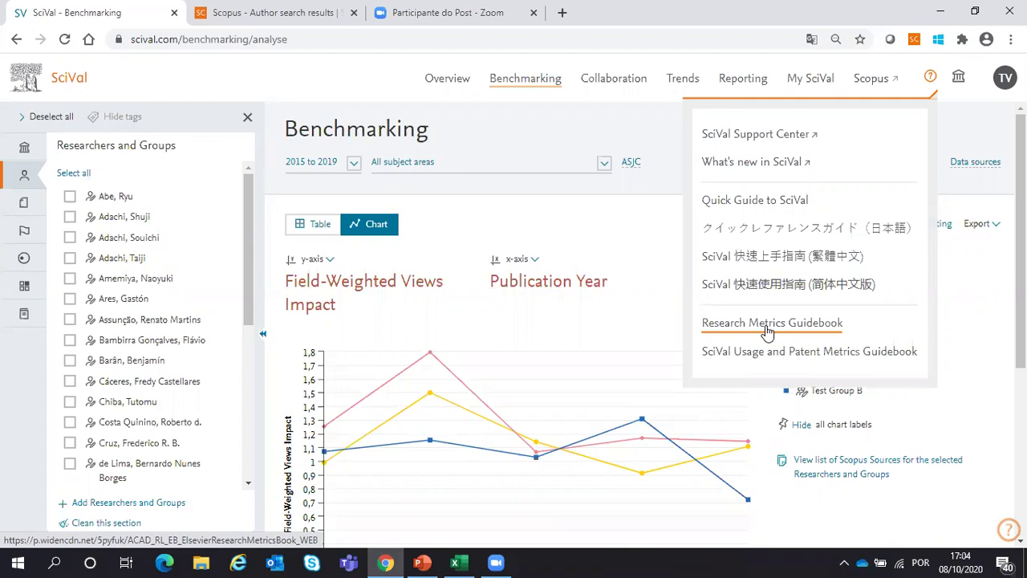
Dismiss the help resources and switch to Universidade de São Paulo's Collaboration module
{"action": "left_click", "coordinate": [642, 284]}
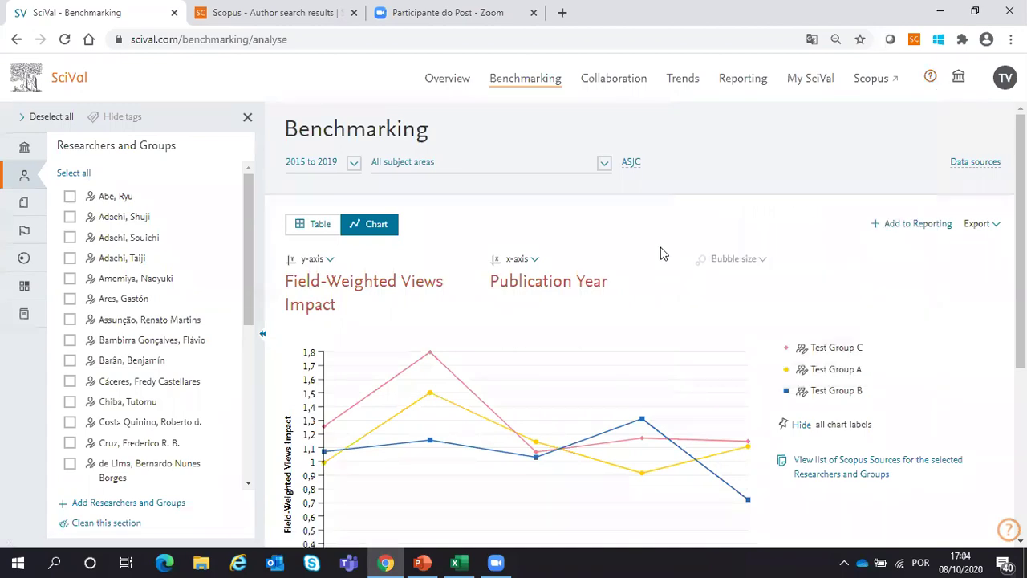
{"action": "left_click", "coordinate": [600, 80]}
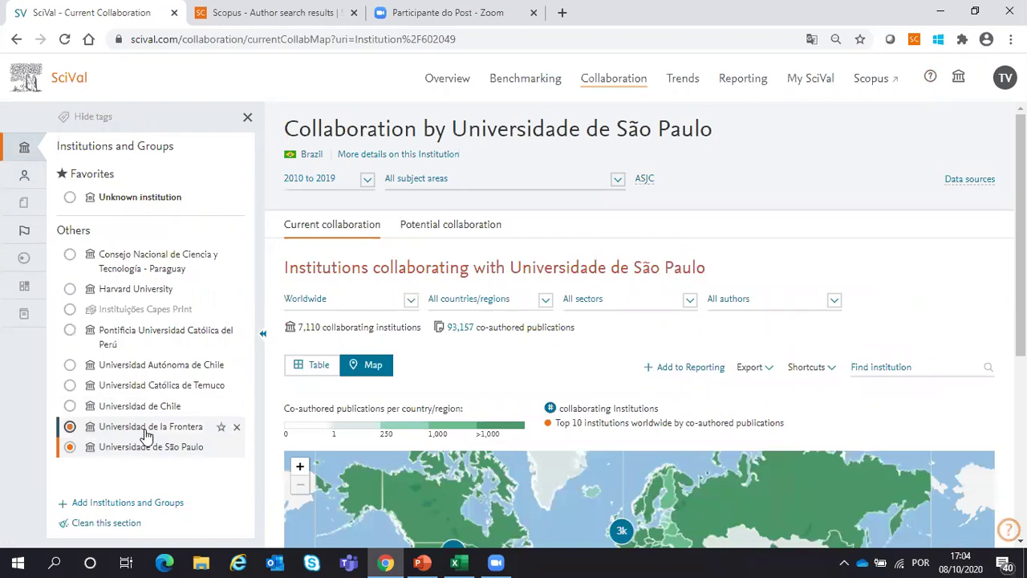
Switch collaboration to Universidad de la Frontera and inspect Chemical Engineering sub-areas without filtering
{"action": "left_click", "coordinate": [147, 434]}
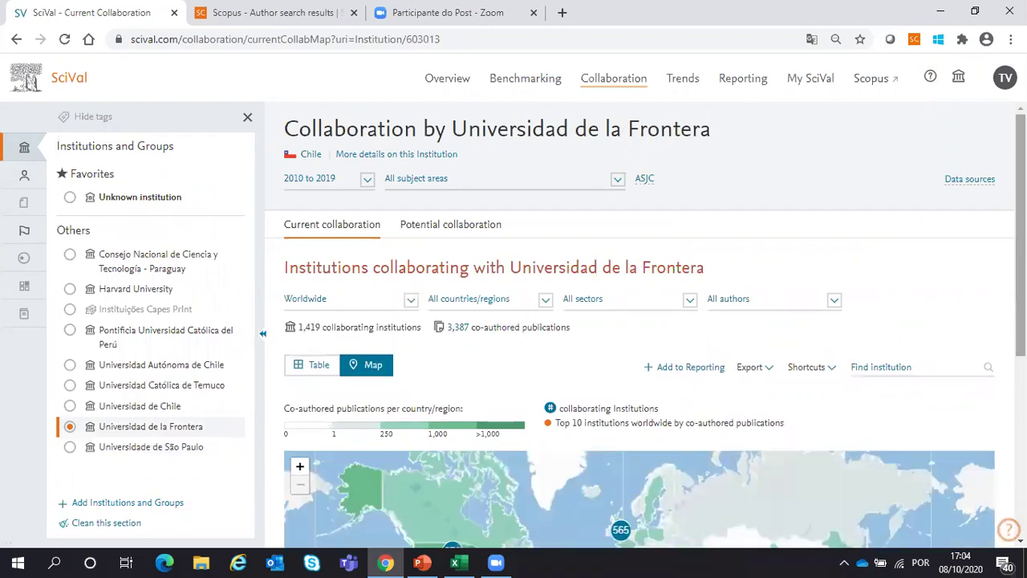
{"action": "scroll", "coordinate": [697, 157], "scroll_direction": "down", "scroll_amount": 3}
{"action": "scroll", "coordinate": [697, 157], "scroll_direction": "up", "scroll_amount": 3}
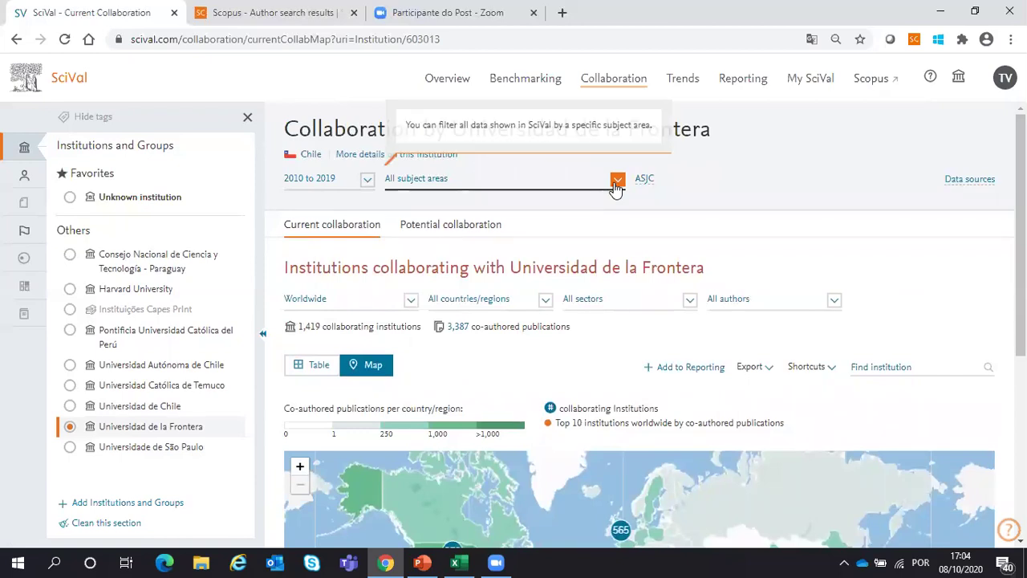
{"action": "left_click", "coordinate": [617, 181]}
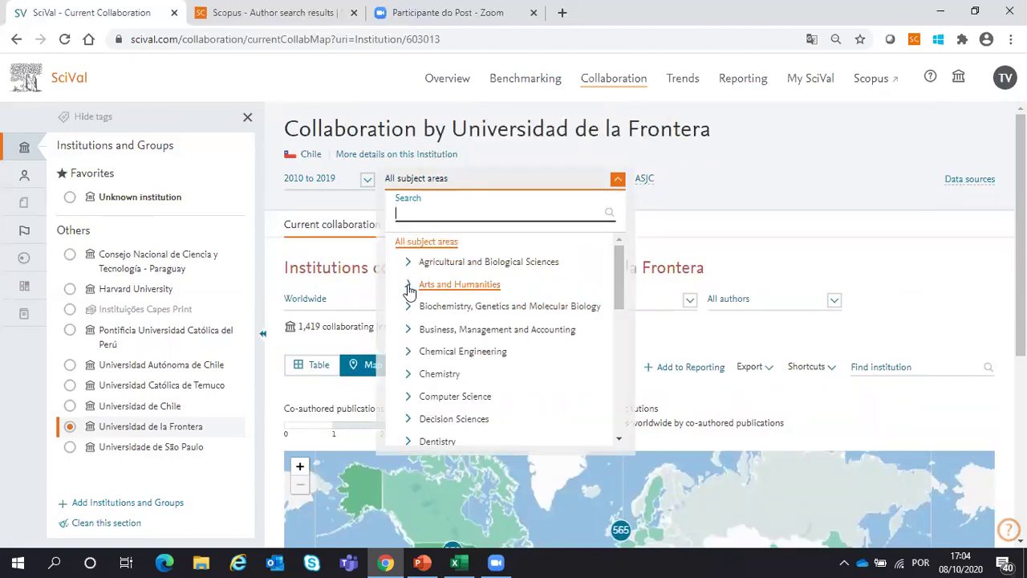
{"action": "left_click", "coordinate": [408, 353]}
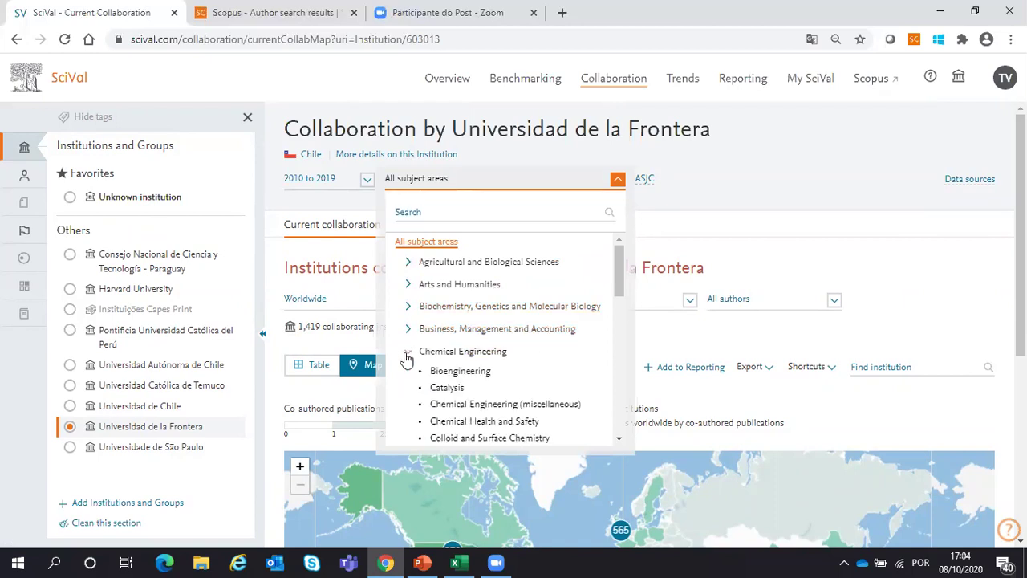
{"action": "scroll", "coordinate": [621, 294], "scroll_direction": "down", "scroll_amount": 3}
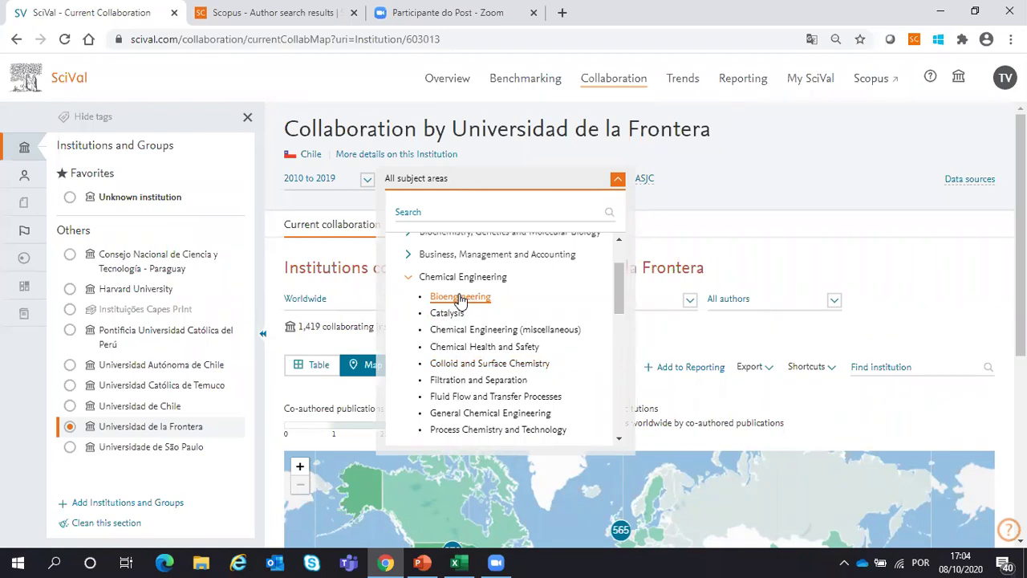
{"action": "left_click", "coordinate": [696, 229]}
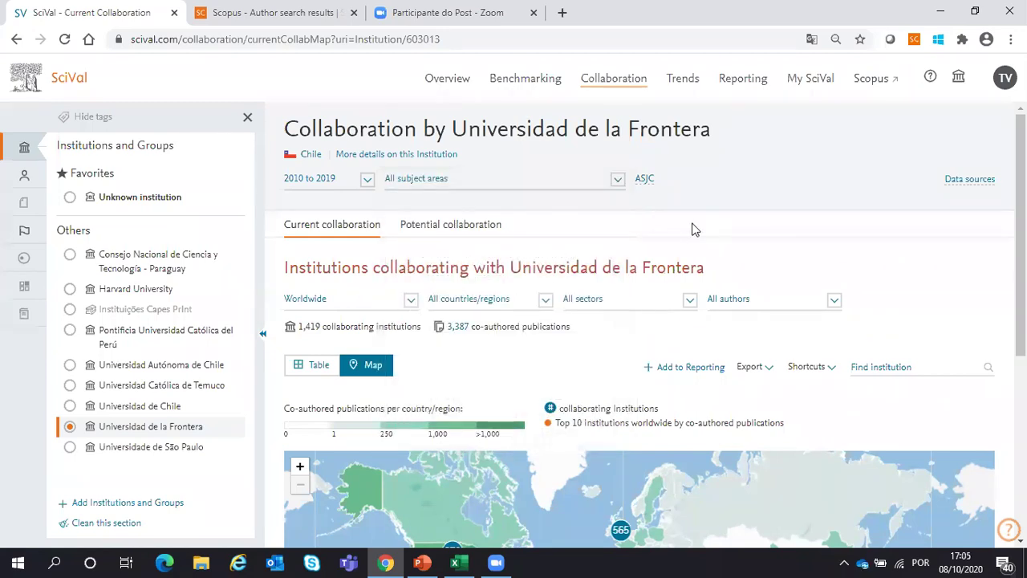
Zoom the map from Europe (565) to the UK (69) and view Glasgow's 32 co-authored publications
{"action": "scroll", "coordinate": [642, 321], "scroll_direction": "down", "scroll_amount": 3}
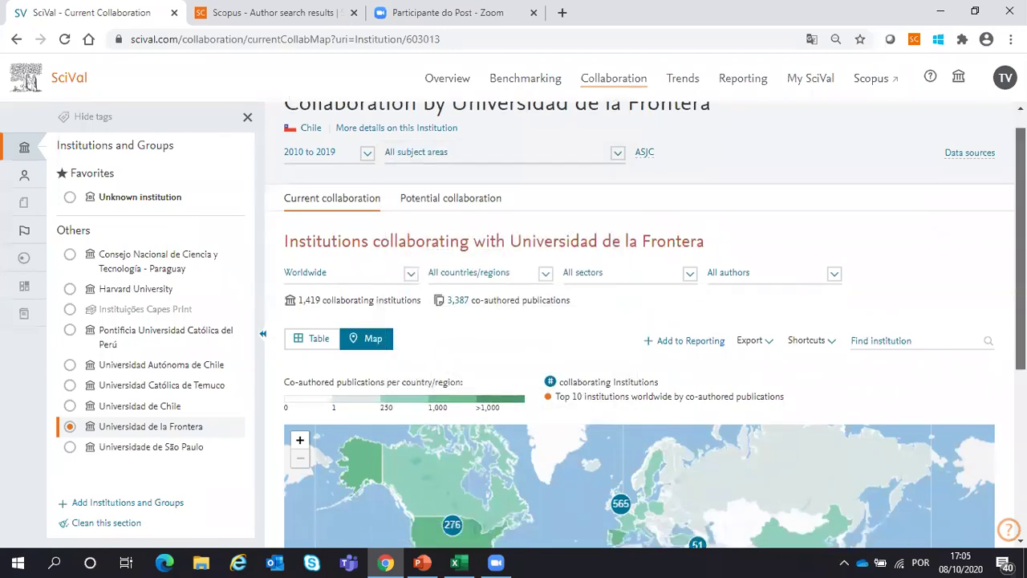
{"action": "scroll", "coordinate": [642, 321], "scroll_direction": "up", "scroll_amount": 1}
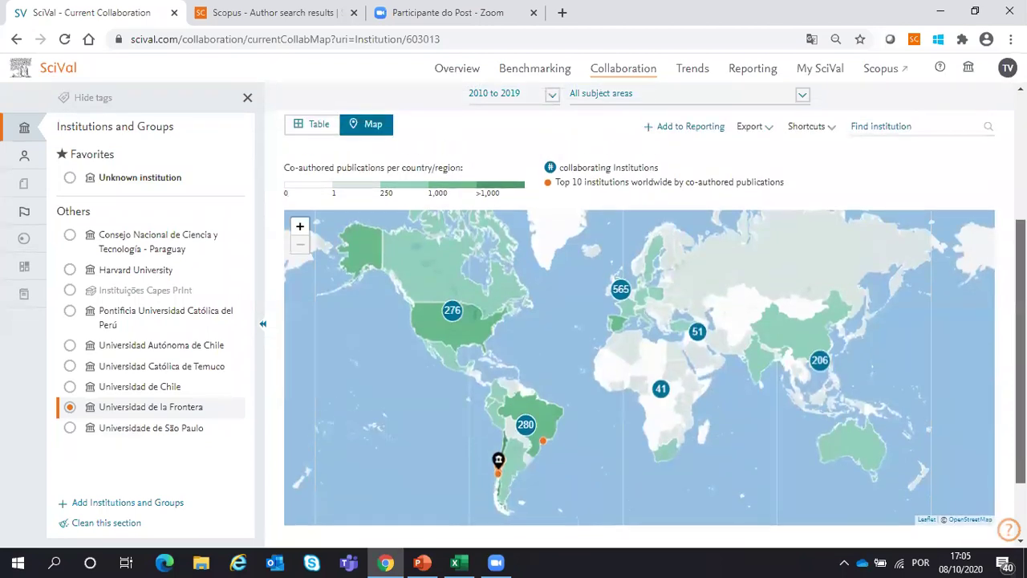
{"action": "mouse_move", "coordinate": [628, 301]}
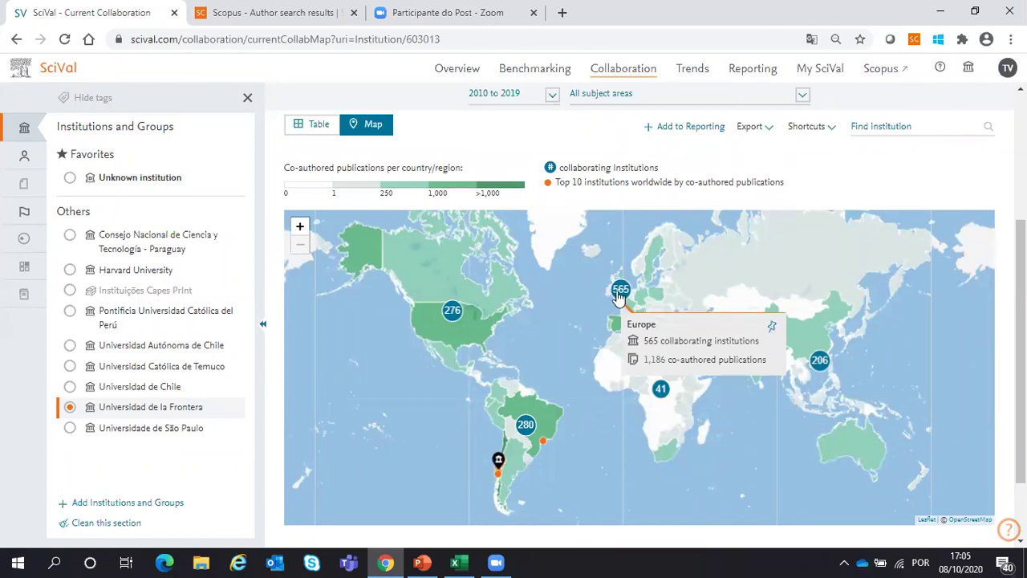
{"action": "left_click", "coordinate": [620, 292]}
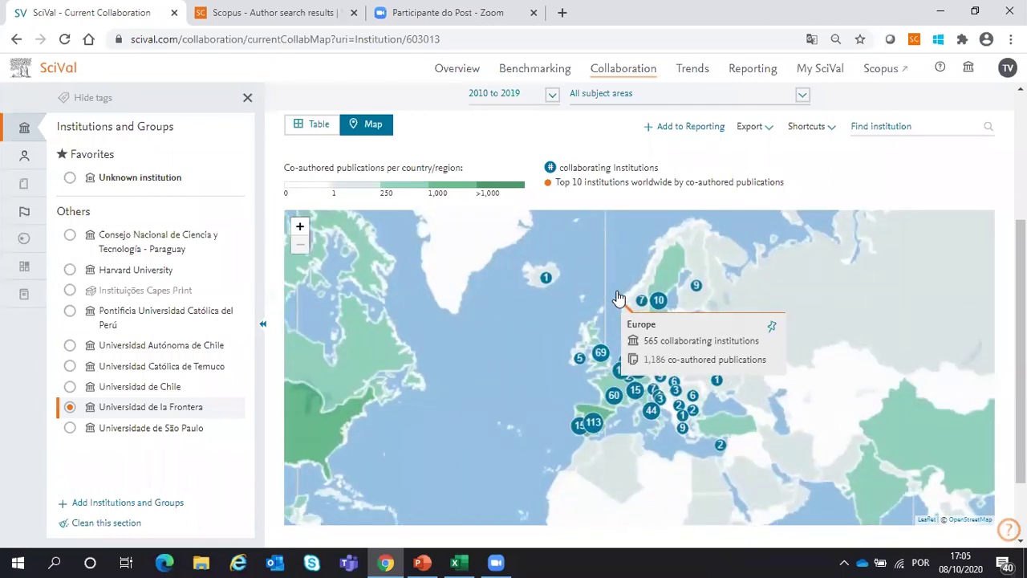
{"action": "mouse_move", "coordinate": [602, 361]}
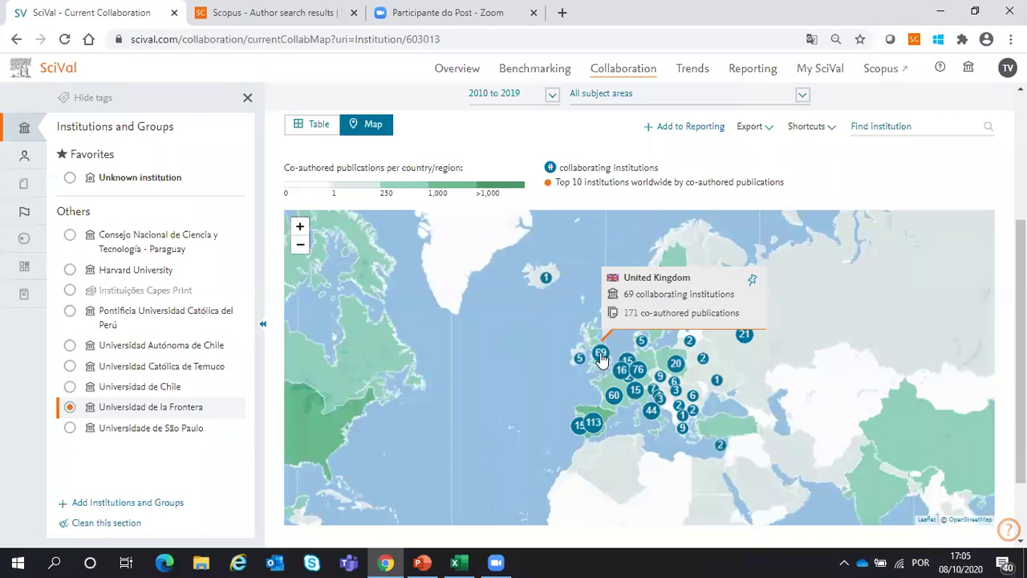
{"action": "left_click", "coordinate": [600, 353]}
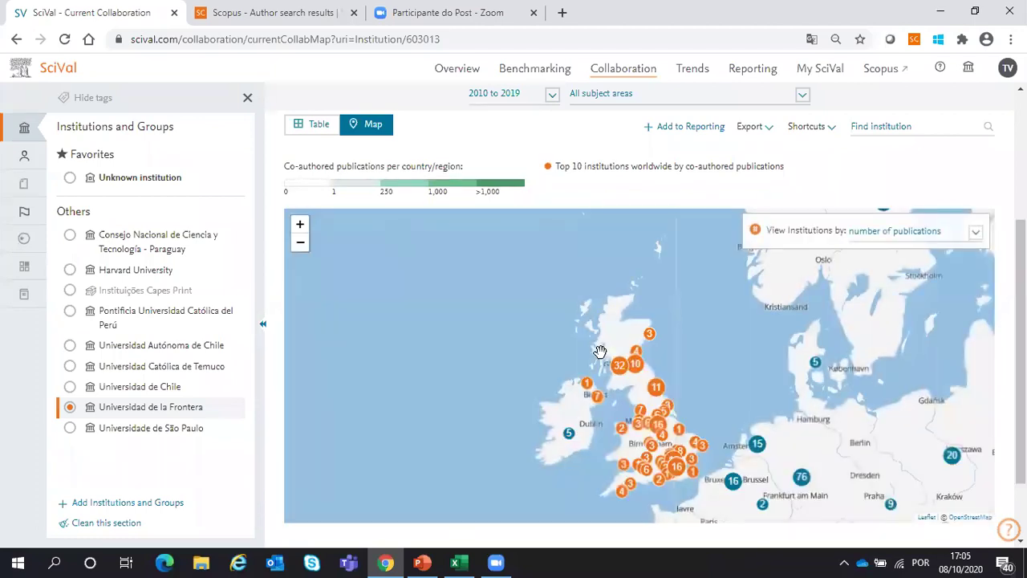
{"action": "left_click", "coordinate": [620, 367]}
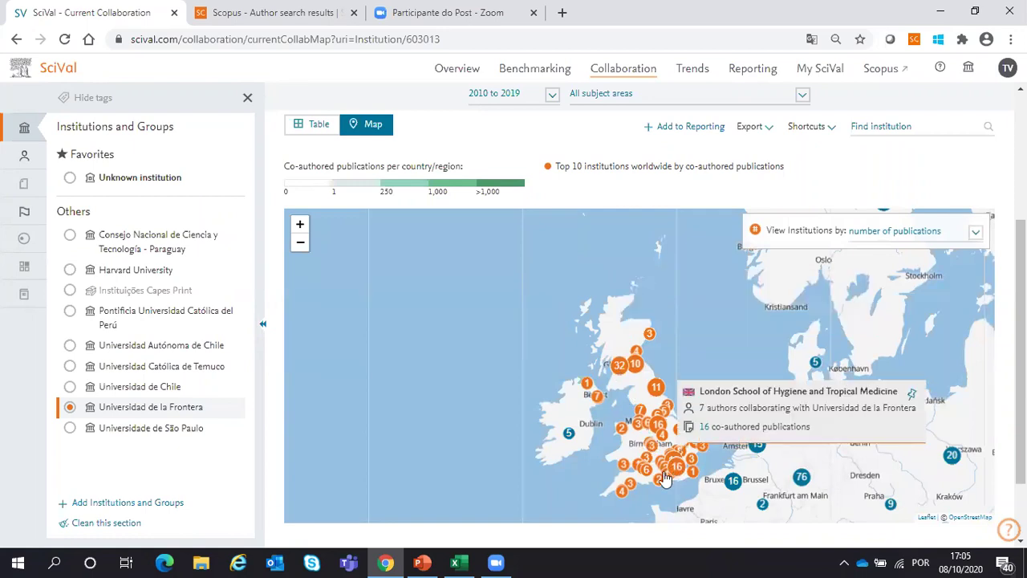
{"action": "mouse_move", "coordinate": [647, 473]}
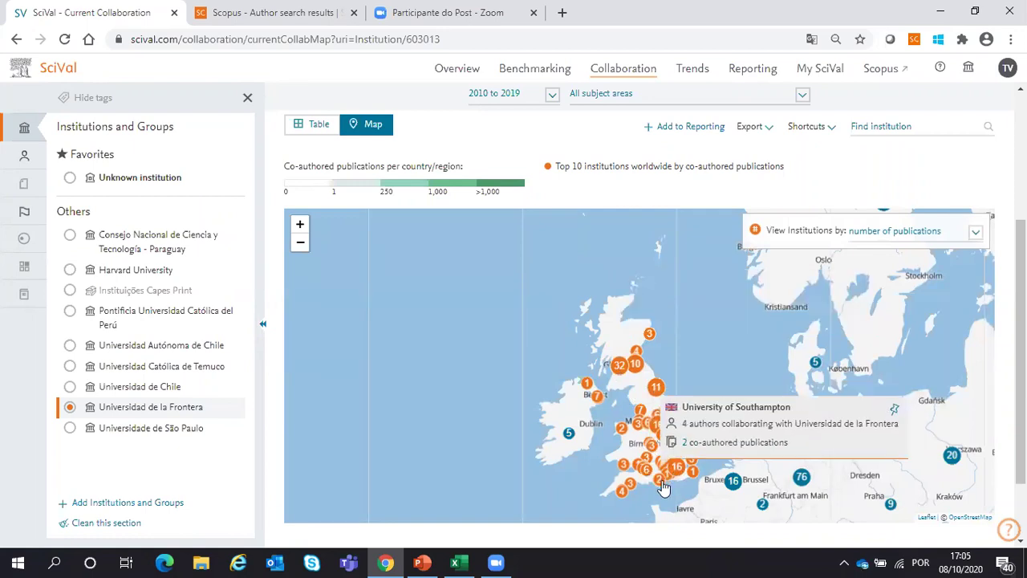
{"action": "mouse_move", "coordinate": [622, 373]}
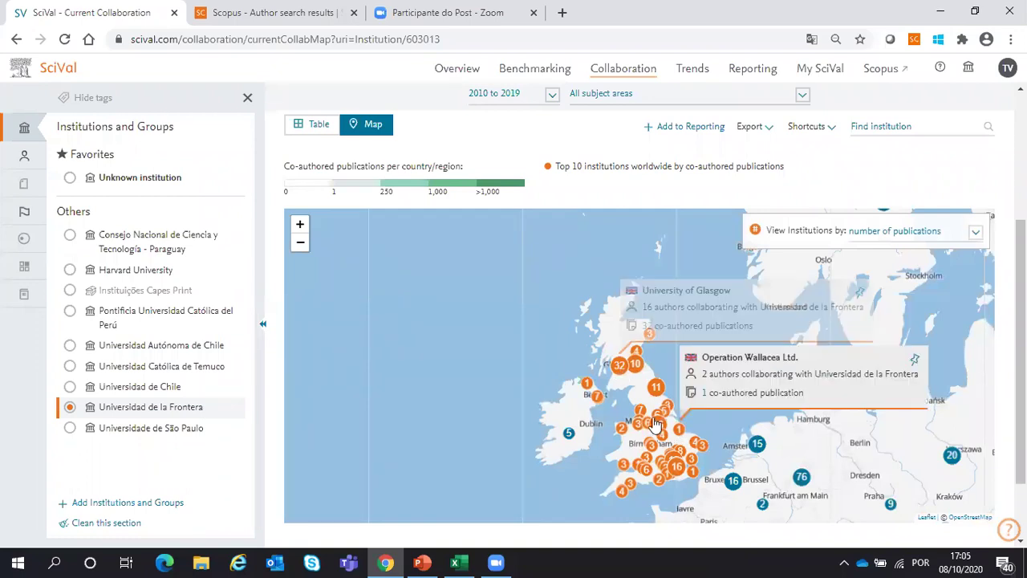
{"action": "mouse_move", "coordinate": [657, 425]}
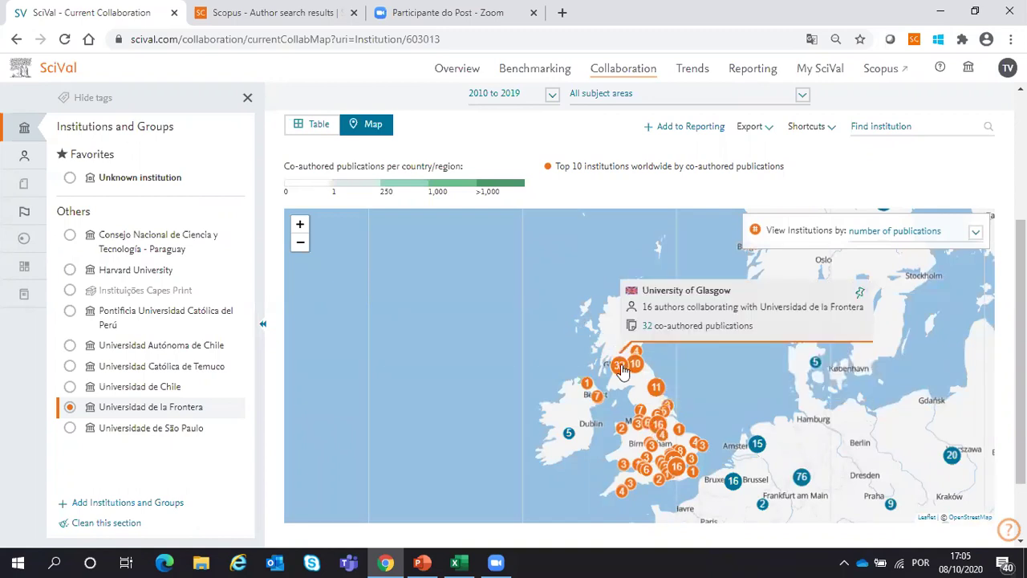
Open the Glasgow collaboration overview and highlight Universidad de la Frontera's 1.19 impact value
{"action": "left_click", "coordinate": [622, 369]}
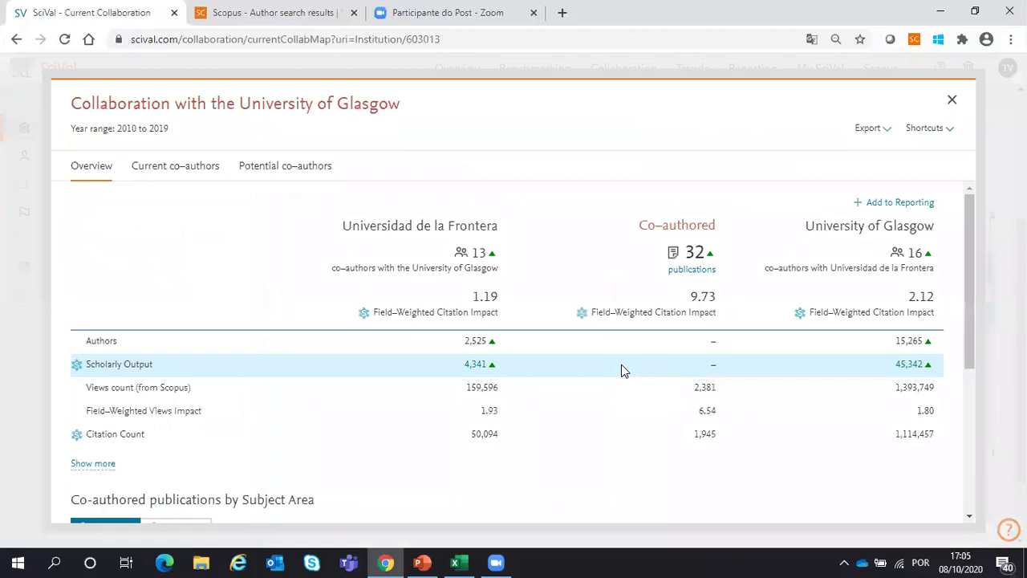
{"action": "left_click_drag", "start_coordinate": [339, 234], "coordinate": [486, 254]}
{"action": "left_click", "coordinate": [518, 228]}
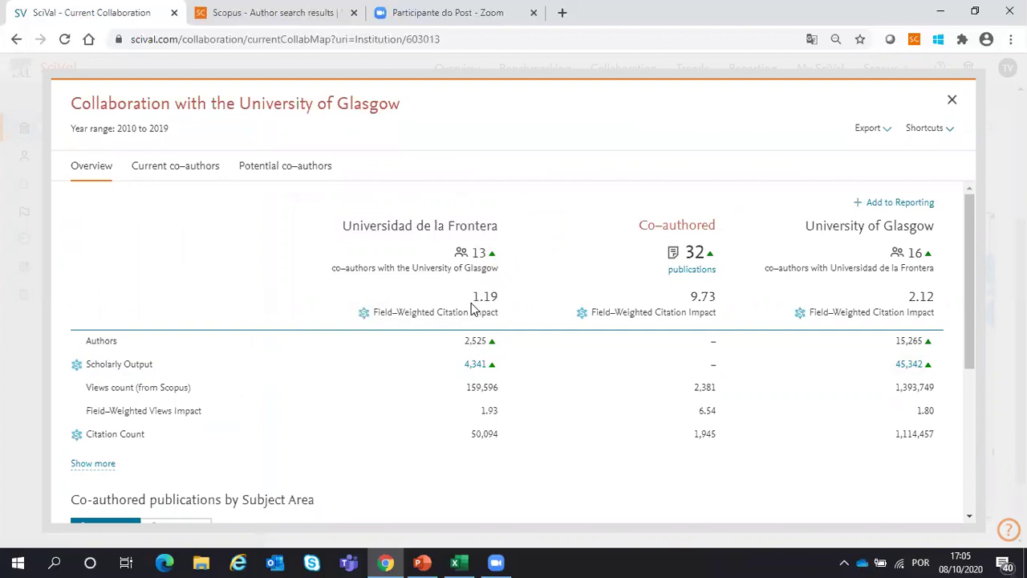
{"action": "left_click_drag", "start_coordinate": [472, 309], "coordinate": [493, 313]}
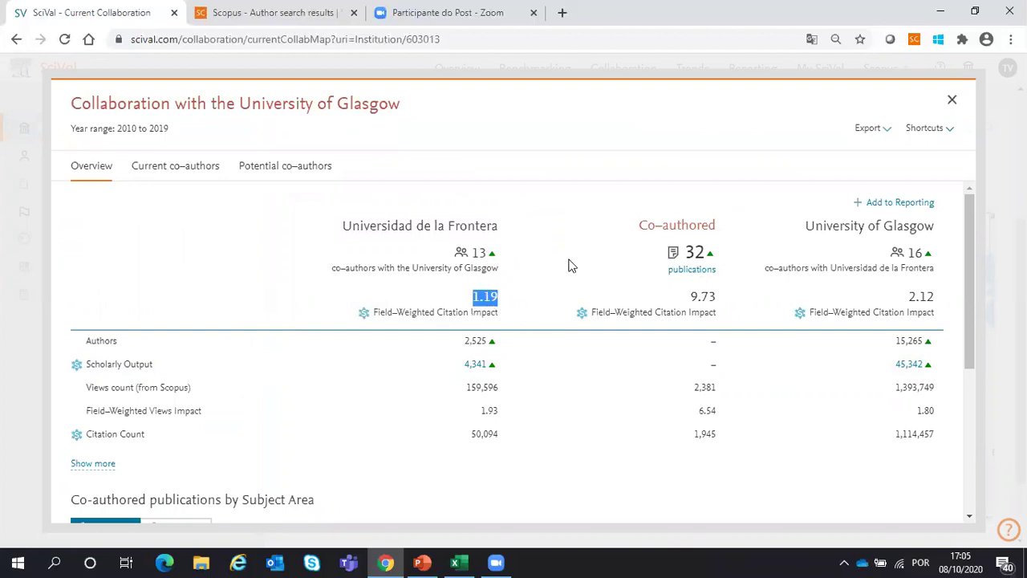
Highlight Glasgow's 16 co-authors and 2.12 impact, plus the 32 co-authored publications' 9.73 FWCI
{"action": "double_click", "coordinate": [915, 253]}
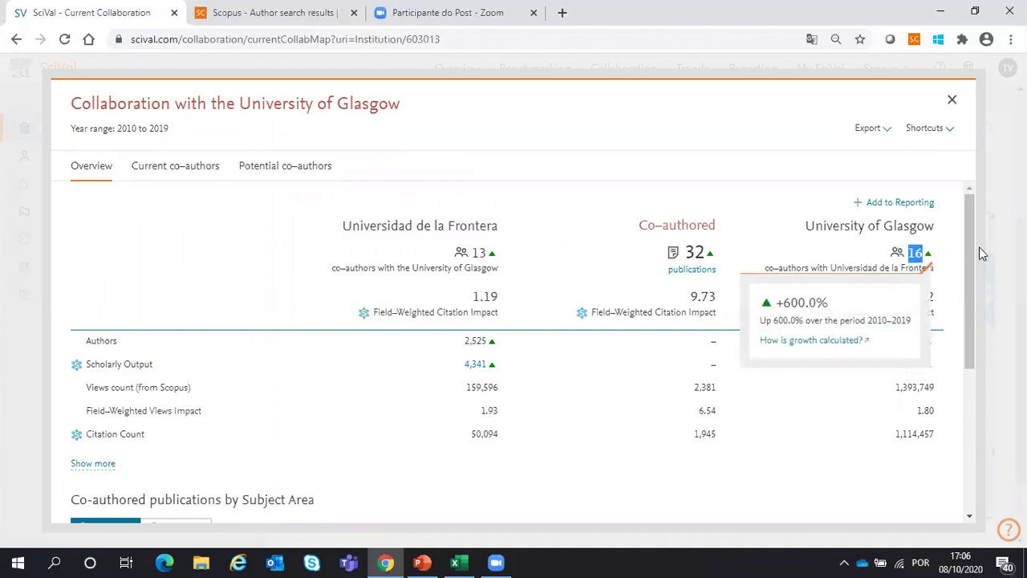
{"action": "left_click", "coordinate": [946, 232]}
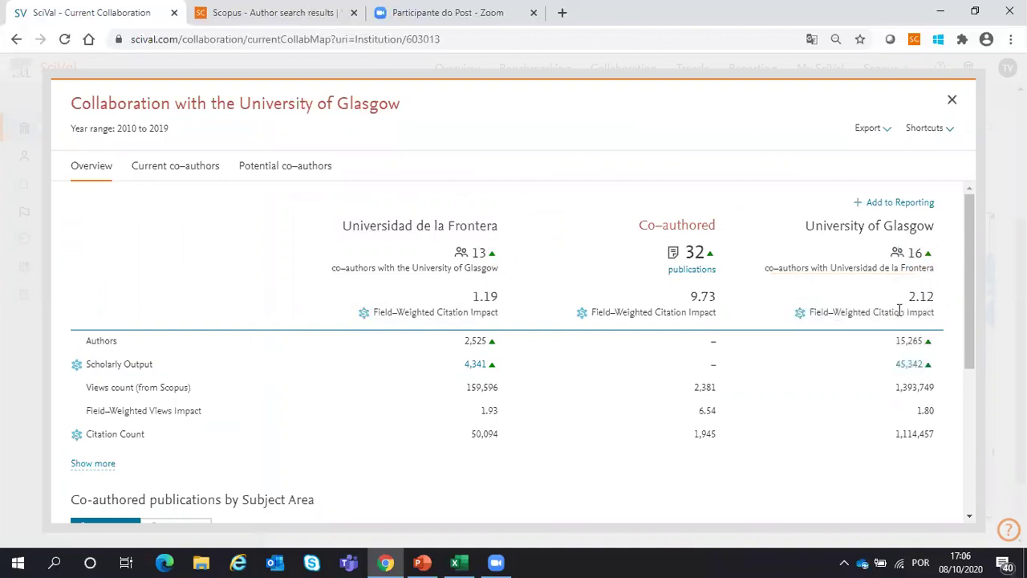
{"action": "left_click_drag", "start_coordinate": [909, 302], "coordinate": [943, 306]}
{"action": "left_click", "coordinate": [941, 305]}
{"action": "left_click_drag", "start_coordinate": [686, 252], "coordinate": [702, 253]}
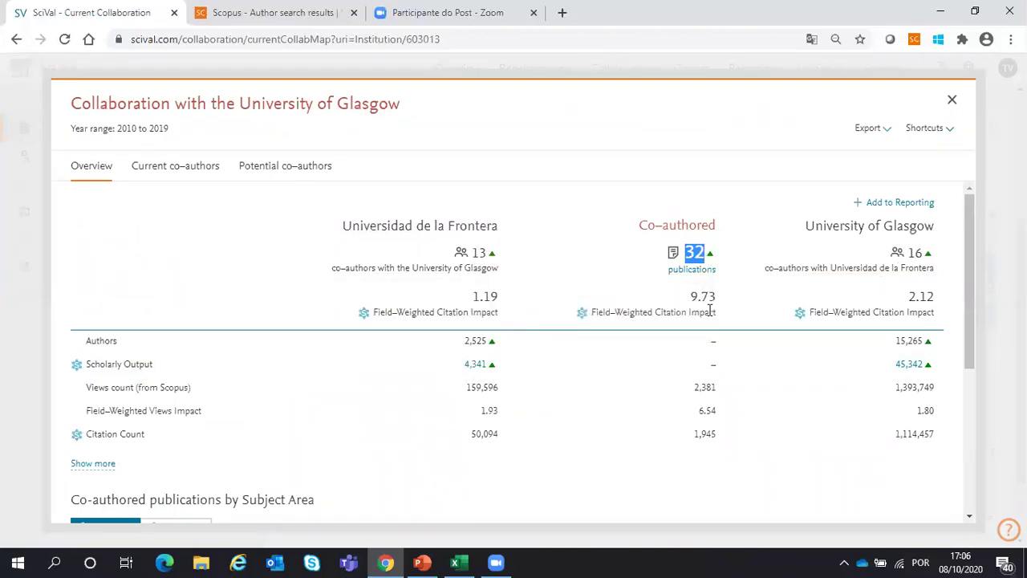
{"action": "left_click_drag", "start_coordinate": [690, 297], "coordinate": [717, 298]}
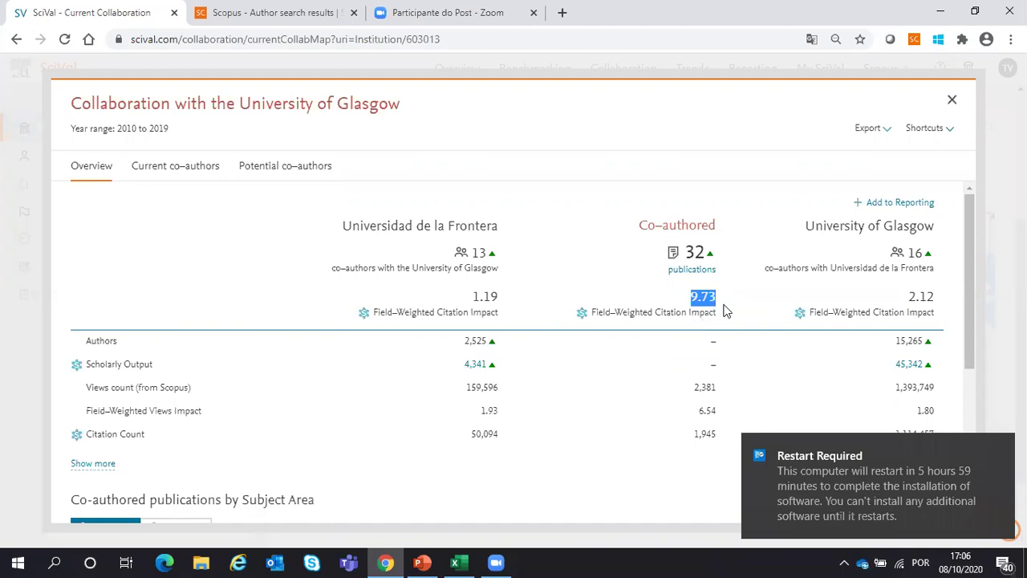
{"action": "left_click", "coordinate": [725, 307]}
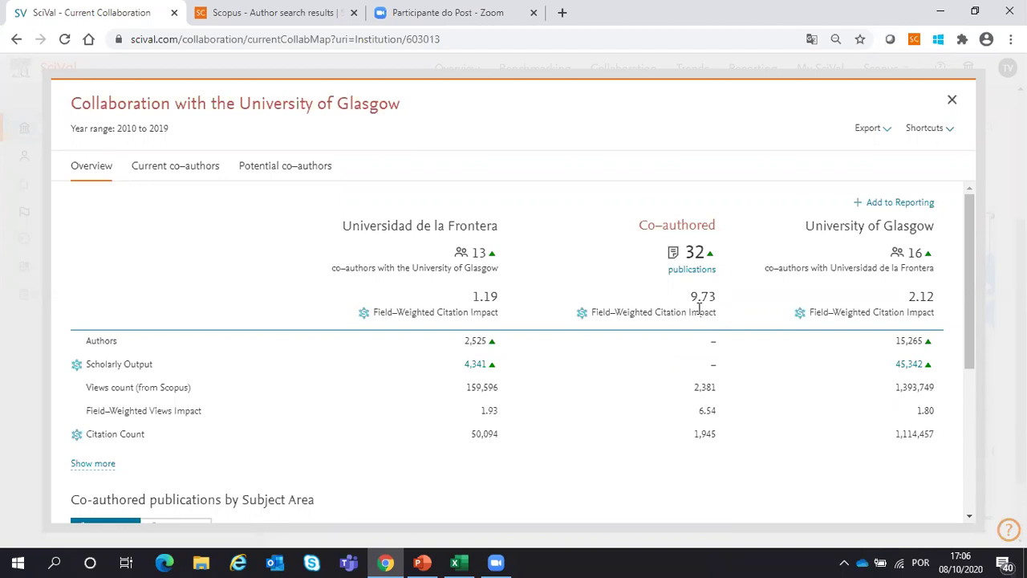
List current co-authors and expand the top Glasgow author's 9 Universidad de la Frontera co-authors
{"action": "left_click", "coordinate": [174, 168]}
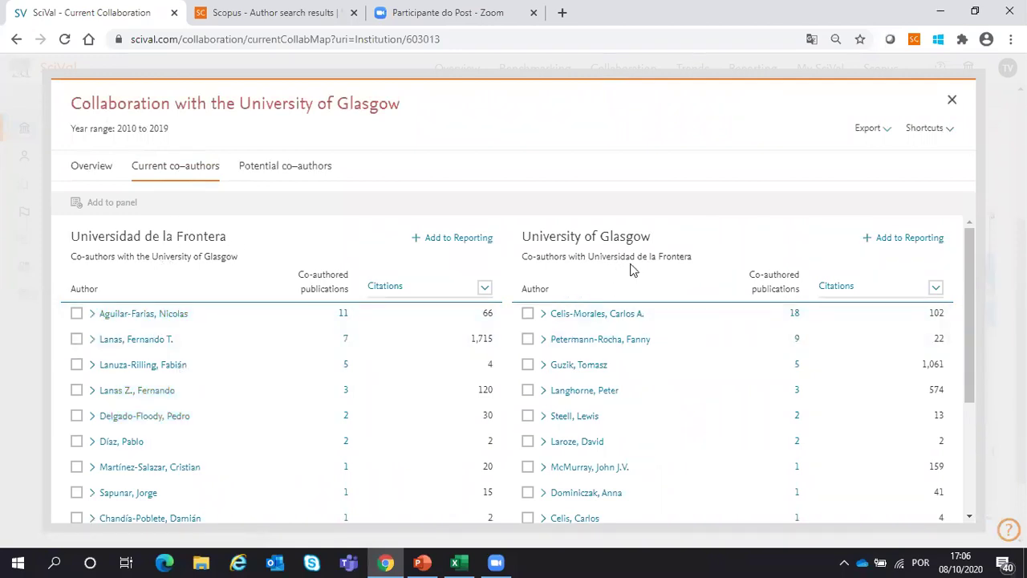
{"action": "left_click", "coordinate": [543, 313]}
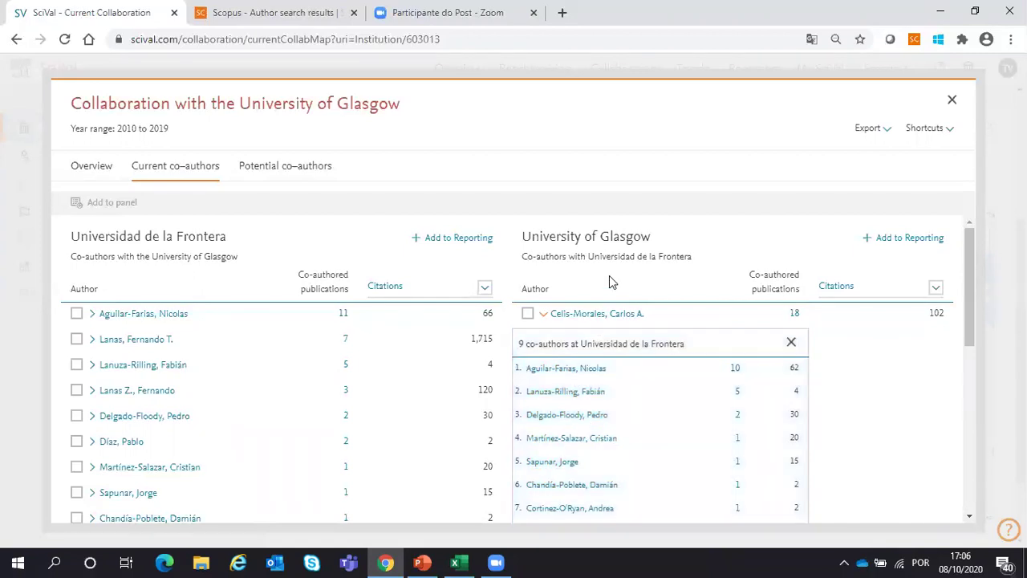
View potential co-authors, check the Export options, then close the Glasgow collaboration details
{"action": "left_click", "coordinate": [275, 168]}
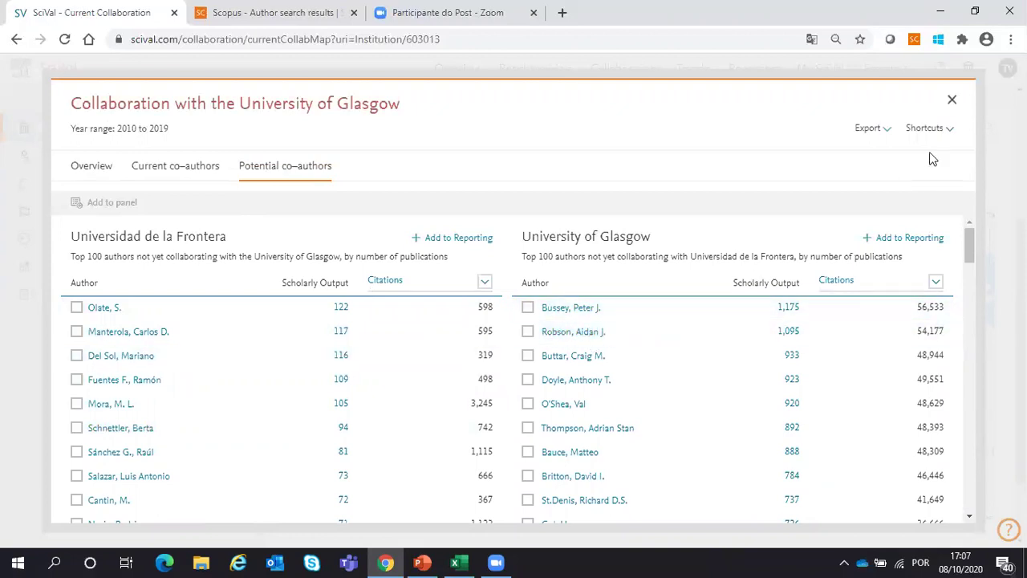
{"action": "left_click", "coordinate": [889, 133]}
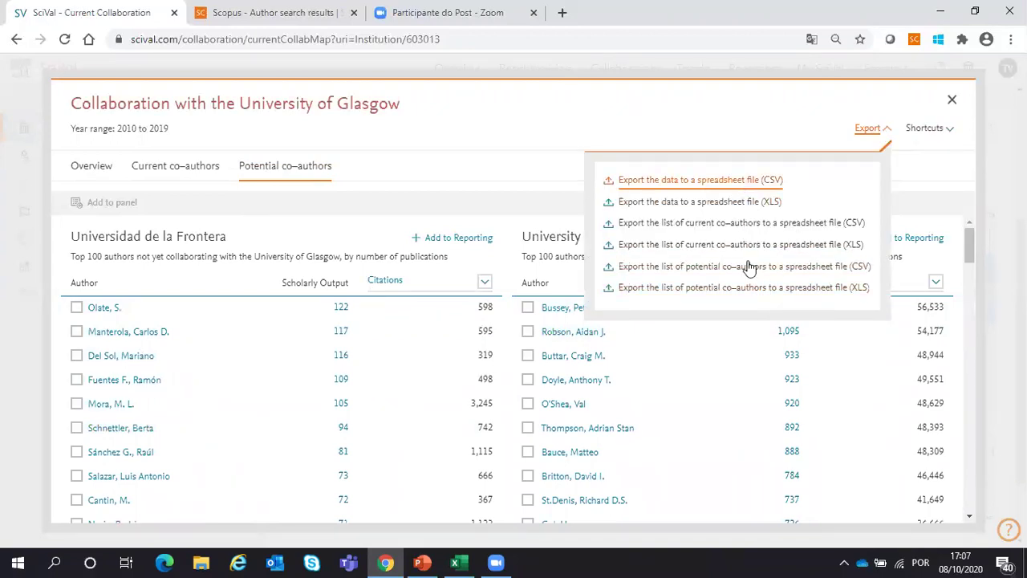
{"action": "left_click", "coordinate": [891, 130]}
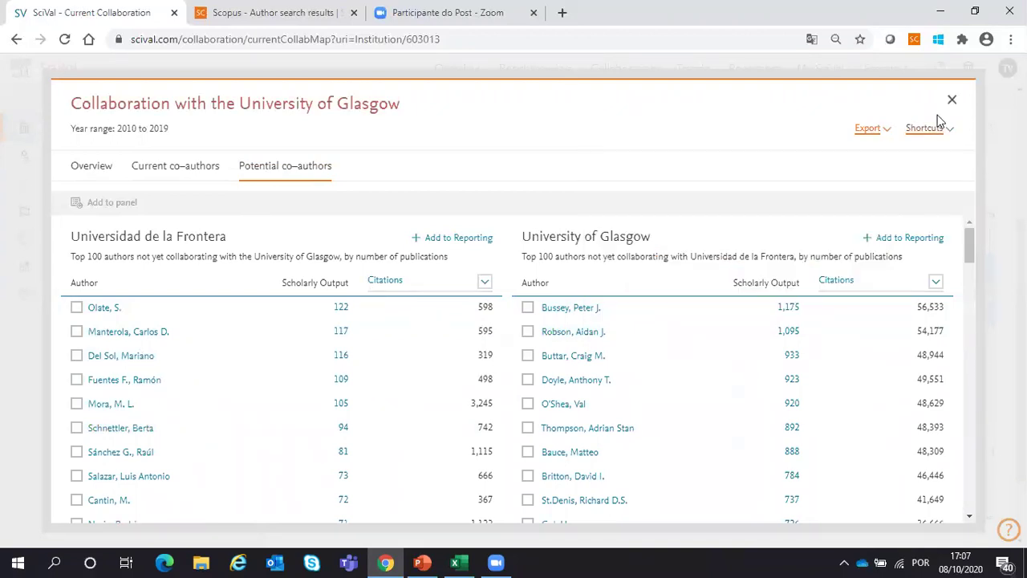
{"action": "left_click", "coordinate": [953, 100]}
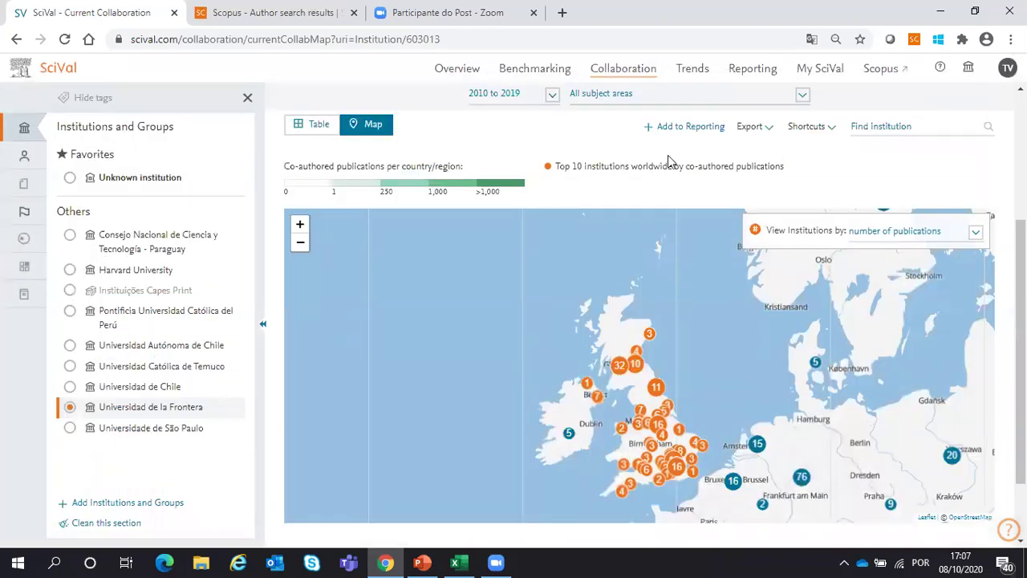
Open Trends and review the TC.14 topic cluster summary: 87,211 outputs, 0.98 FWCI
{"action": "left_click", "coordinate": [692, 69]}
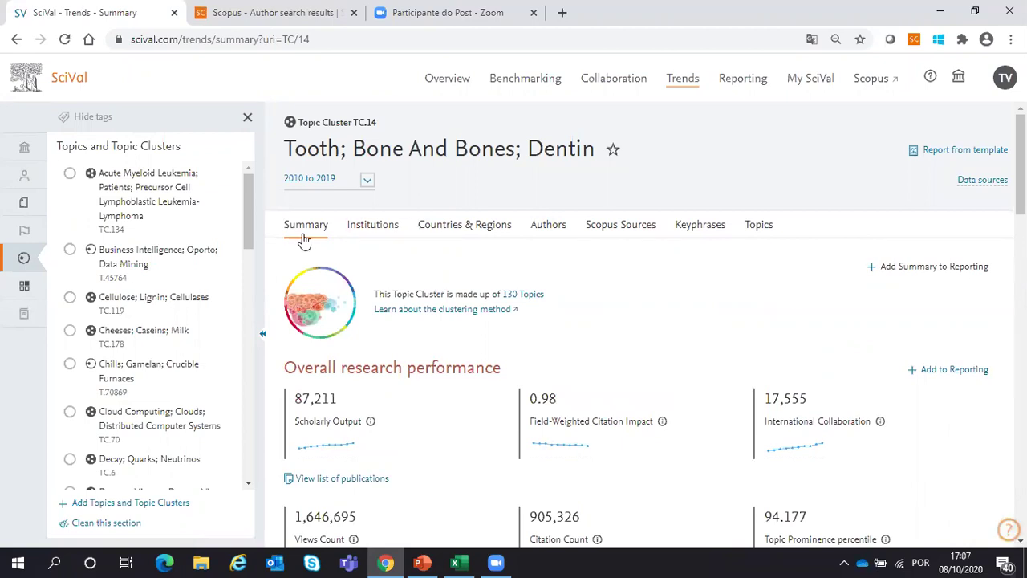
{"action": "scroll", "coordinate": [616, 321], "scroll_direction": "down", "scroll_amount": 7}
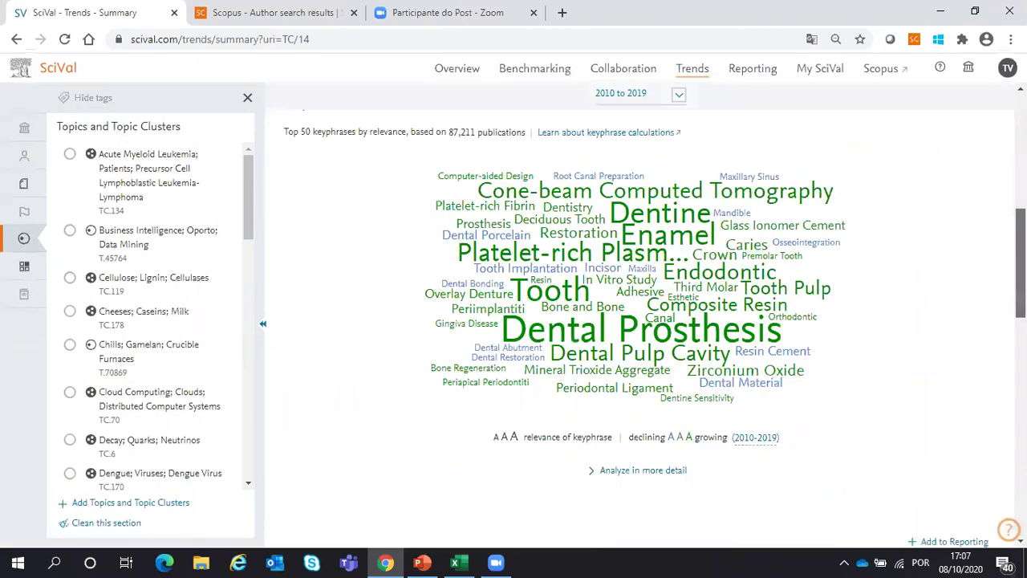
{"action": "scroll", "coordinate": [617, 321], "scroll_direction": "up", "scroll_amount": 2}
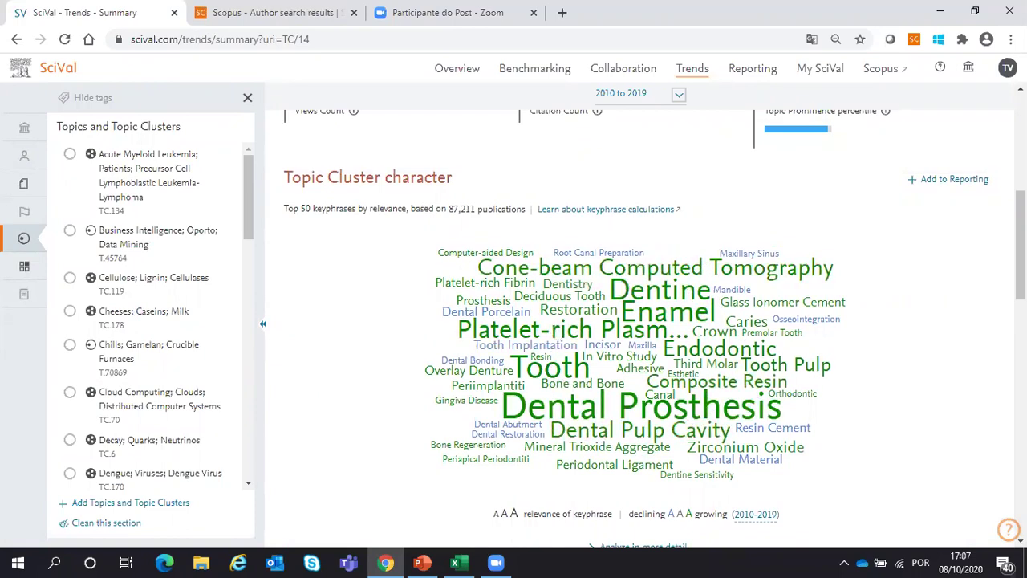
{"action": "scroll", "coordinate": [566, 386], "scroll_direction": "up", "scroll_amount": 5}
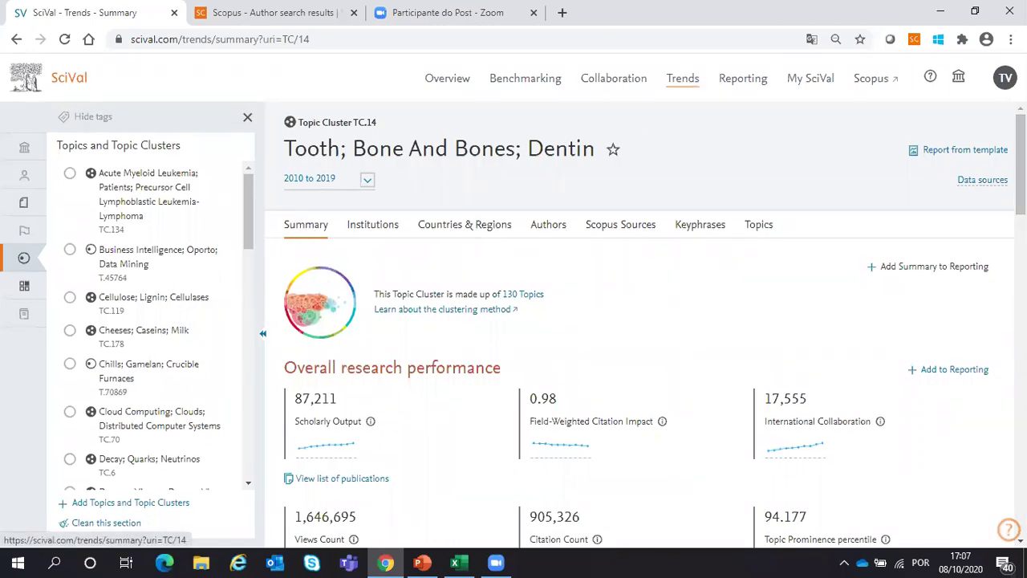
{"action": "scroll", "coordinate": [647, 328], "scroll_direction": "down", "scroll_amount": 10}
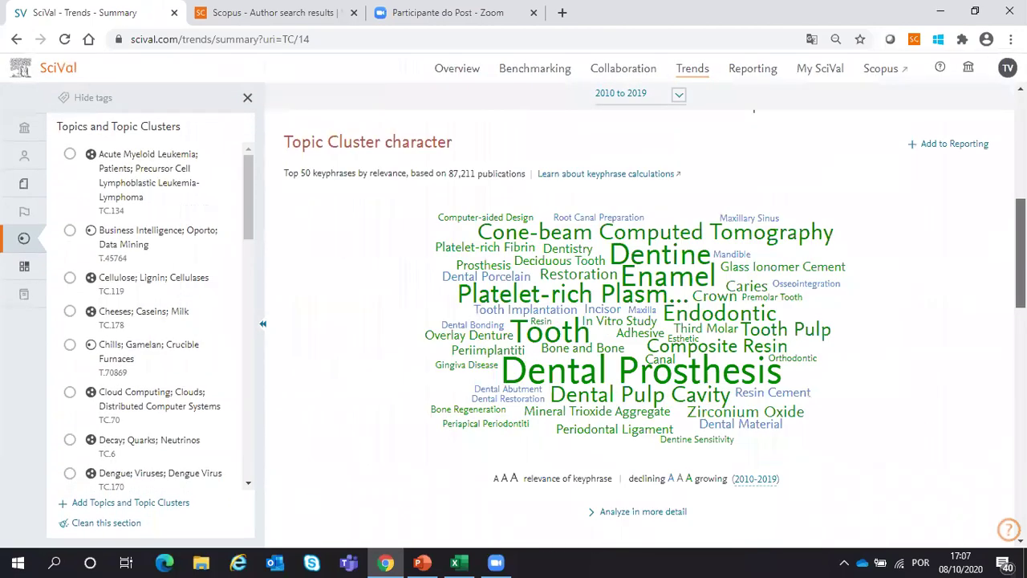
{"action": "scroll", "coordinate": [647, 328], "scroll_direction": "down", "scroll_amount": 2}
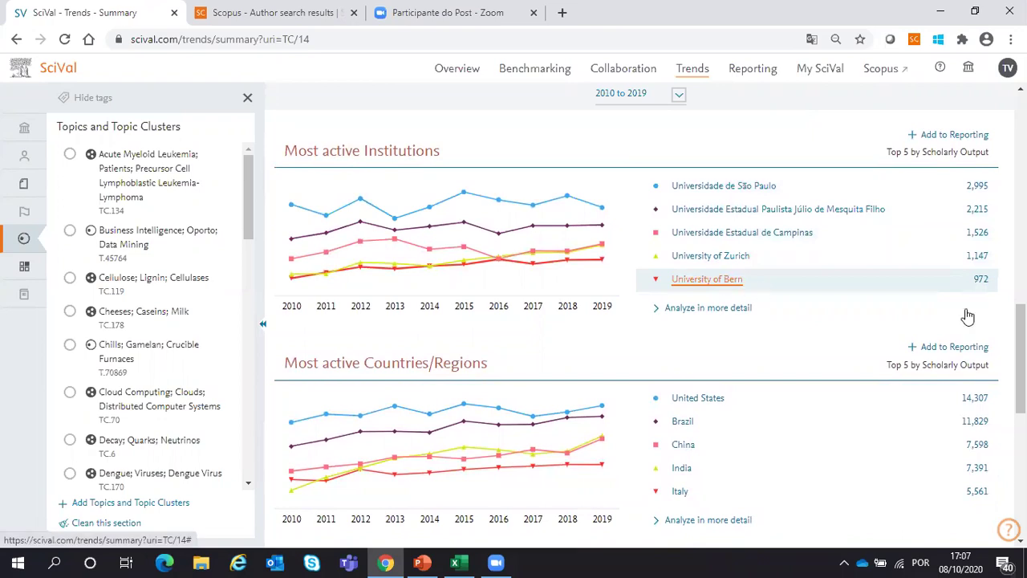
{"action": "scroll", "coordinate": [1021, 365], "scroll_direction": "down", "scroll_amount": 2}
{"action": "scroll", "coordinate": [1021, 365], "scroll_direction": "down", "scroll_amount": 2}
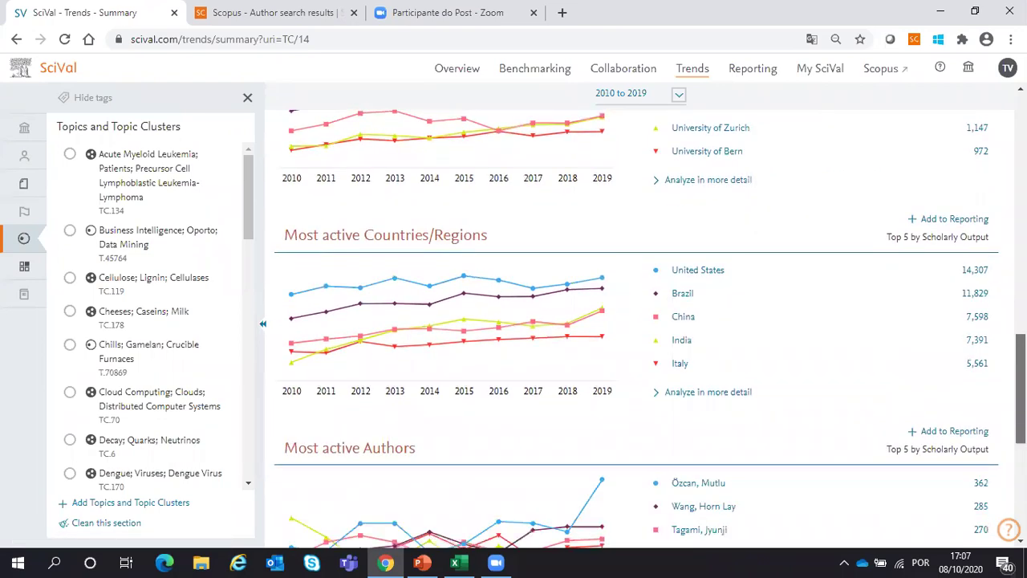
{"action": "scroll", "coordinate": [1021, 365], "scroll_direction": "down", "scroll_amount": 3}
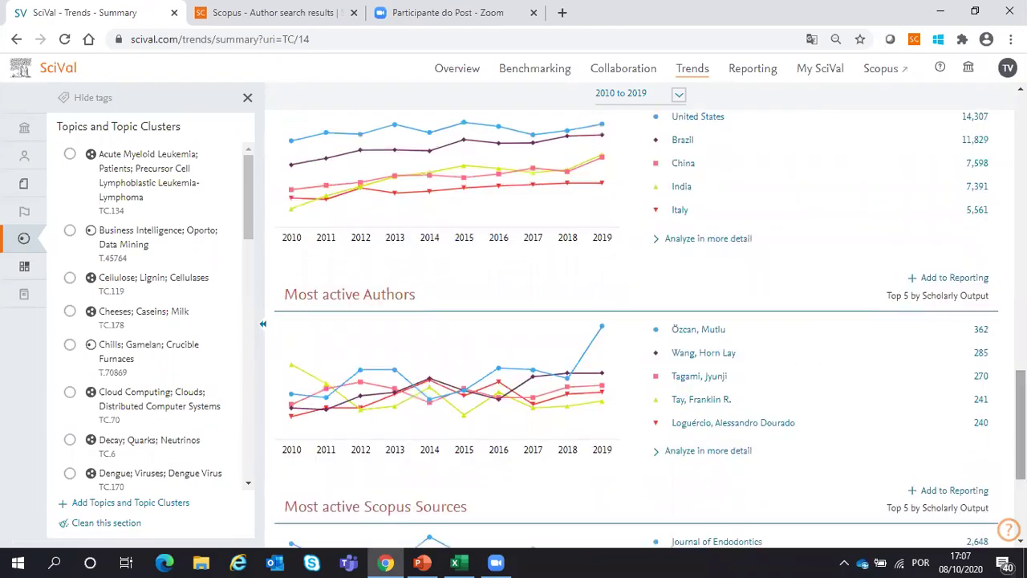
{"action": "scroll", "coordinate": [817, 365], "scroll_direction": "down", "scroll_amount": 3}
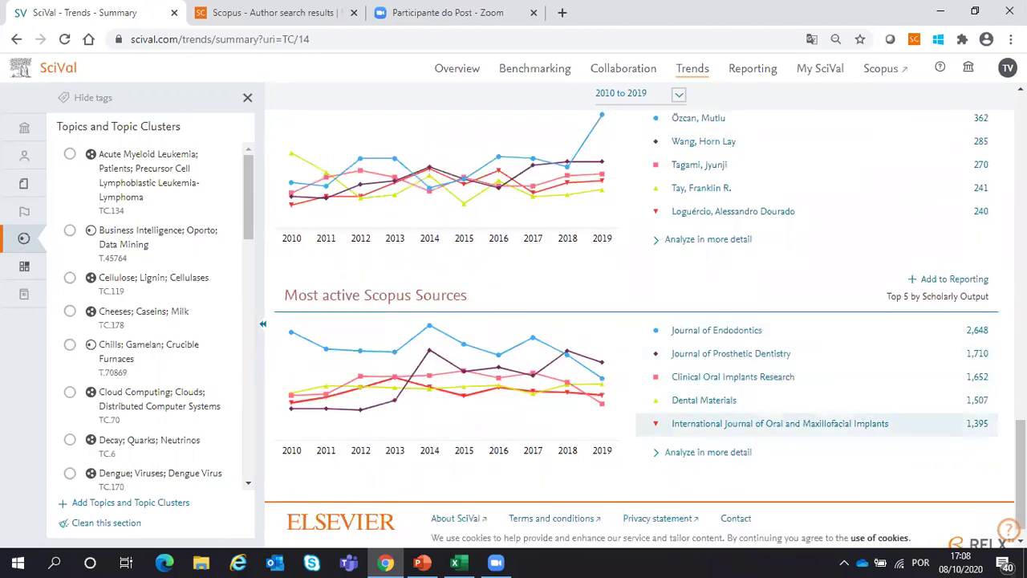
{"action": "scroll", "coordinate": [1021, 474], "scroll_direction": "up", "scroll_amount": 6}
{"action": "scroll", "coordinate": [608, 241], "scroll_direction": "up", "scroll_amount": 10}
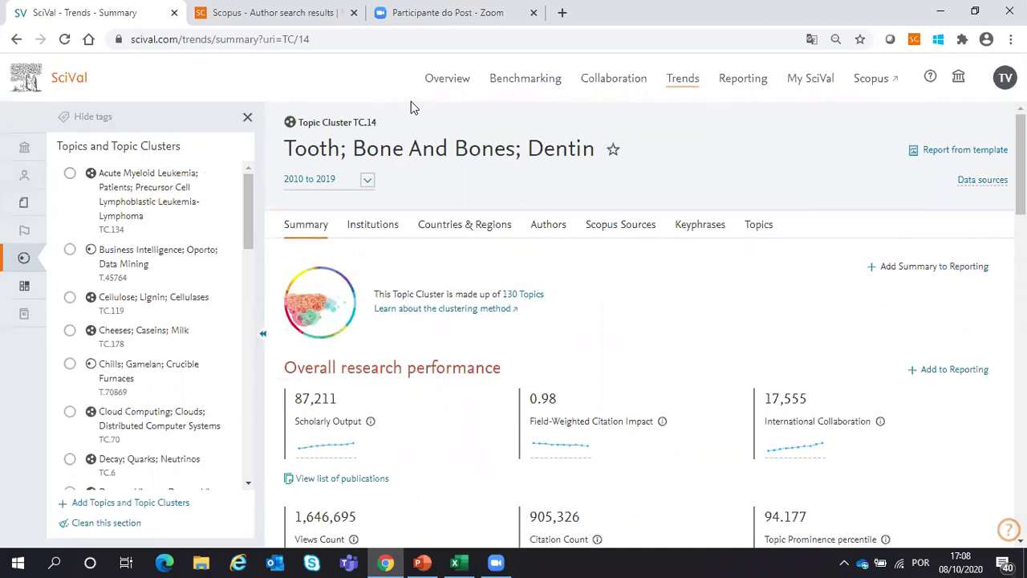
Return to Universidad de la Frontera's Overview and show the Research Areas list
{"action": "left_click", "coordinate": [445, 80]}
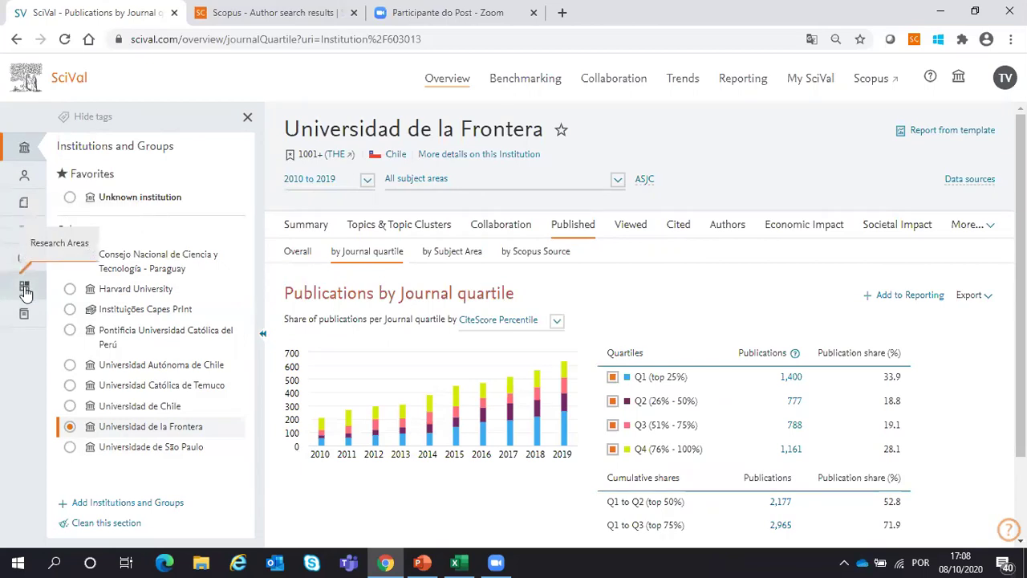
{"action": "left_click", "coordinate": [25, 289]}
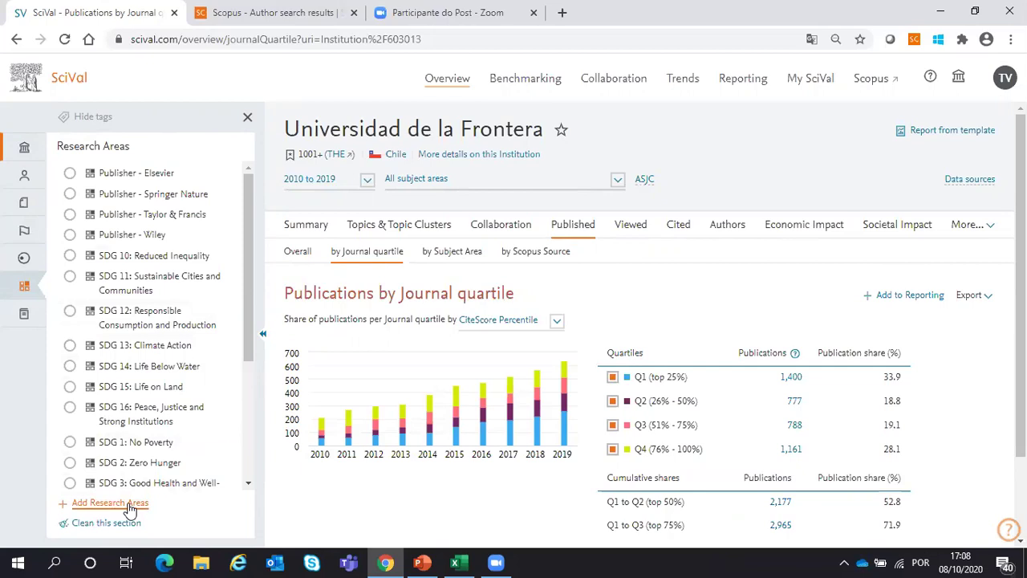
Search the research areas for 'sdg' and select SDG 2: Zero Hunger for analysis
{"action": "left_click", "coordinate": [129, 506]}
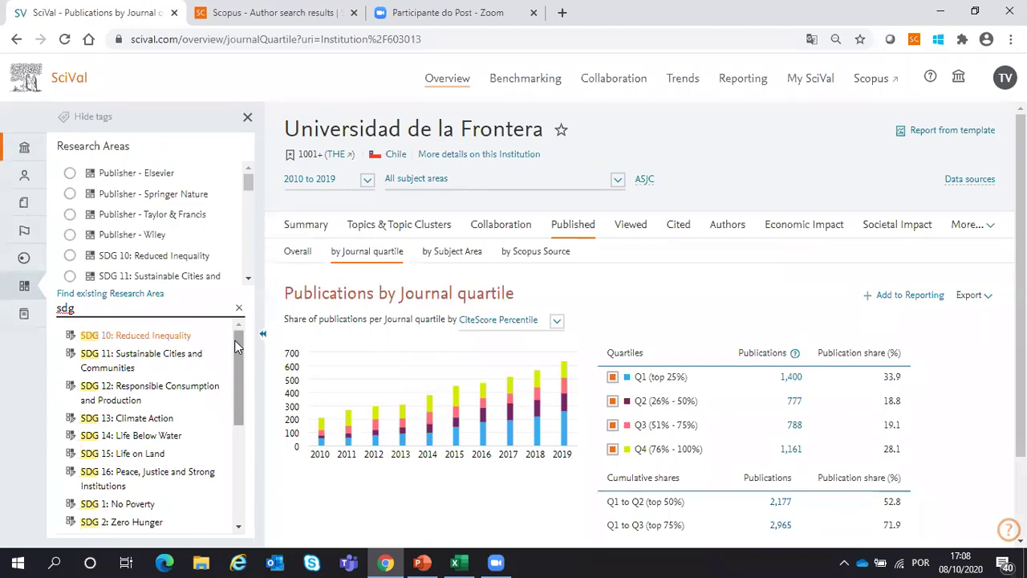
{"action": "mouse_move", "coordinate": [237, 349]}
{"action": "left_mouse_down"}
{"action": "mouse_move", "coordinate": [234, 441]}
{"action": "mouse_move", "coordinate": [237, 337]}
{"action": "left_mouse_up"}
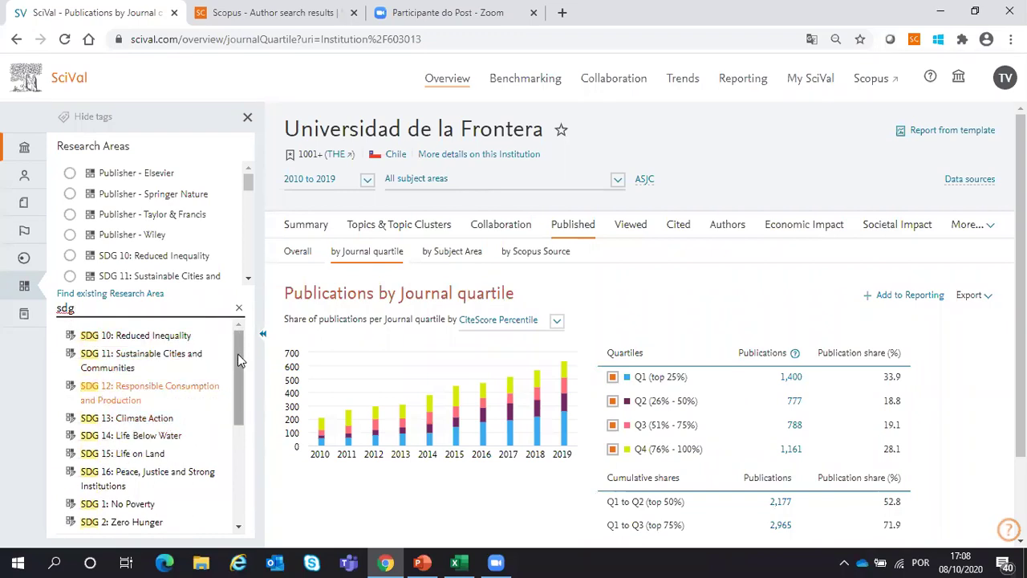
{"action": "left_click_drag", "start_coordinate": [237, 361], "coordinate": [239, 408]}
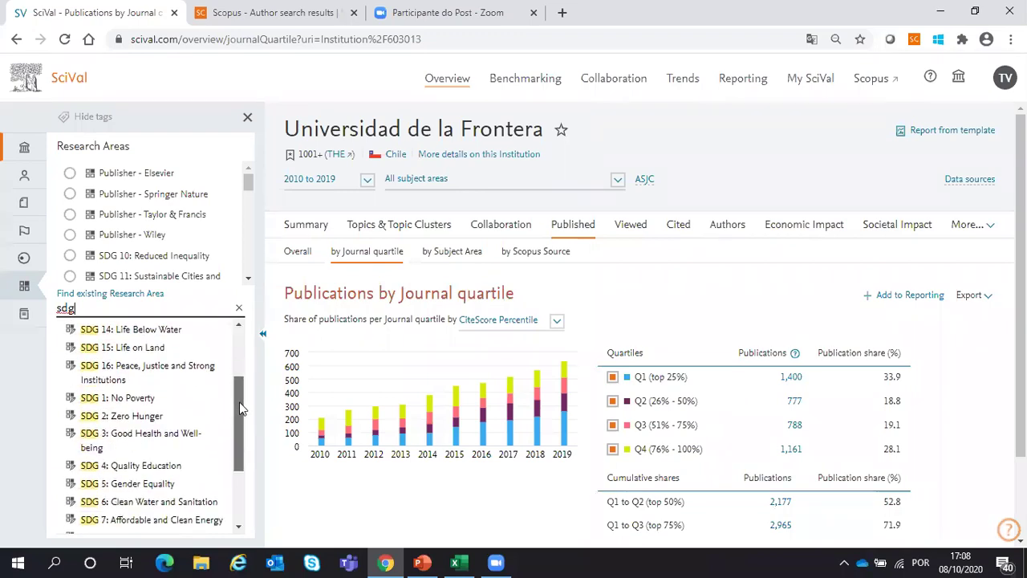
{"action": "left_click", "coordinate": [136, 419]}
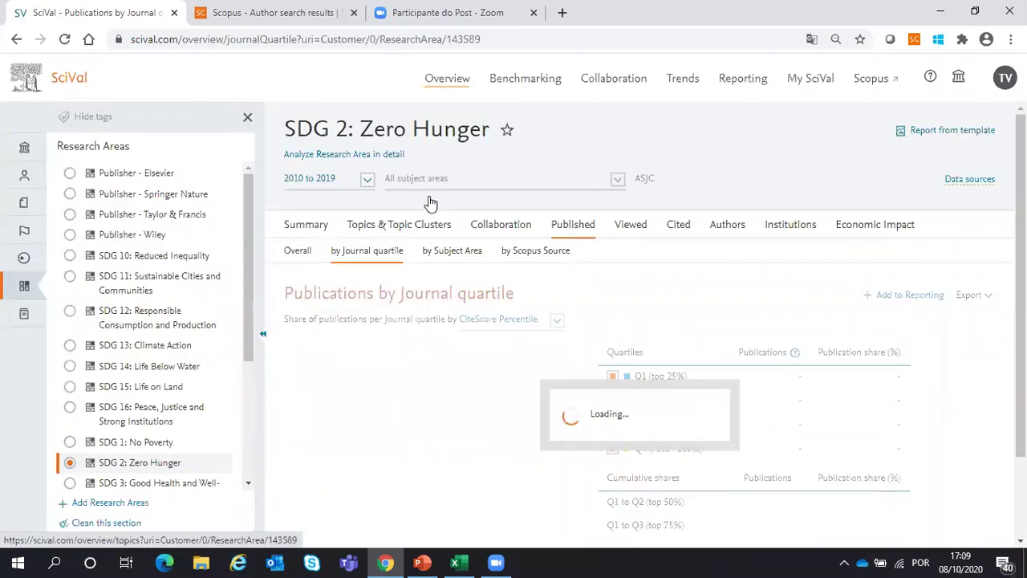
Show SDG 2: Zero Hunger's top institutions in the detailed Trends view, led by Chinese Academy of Sciences
{"action": "left_click", "coordinate": [313, 235]}
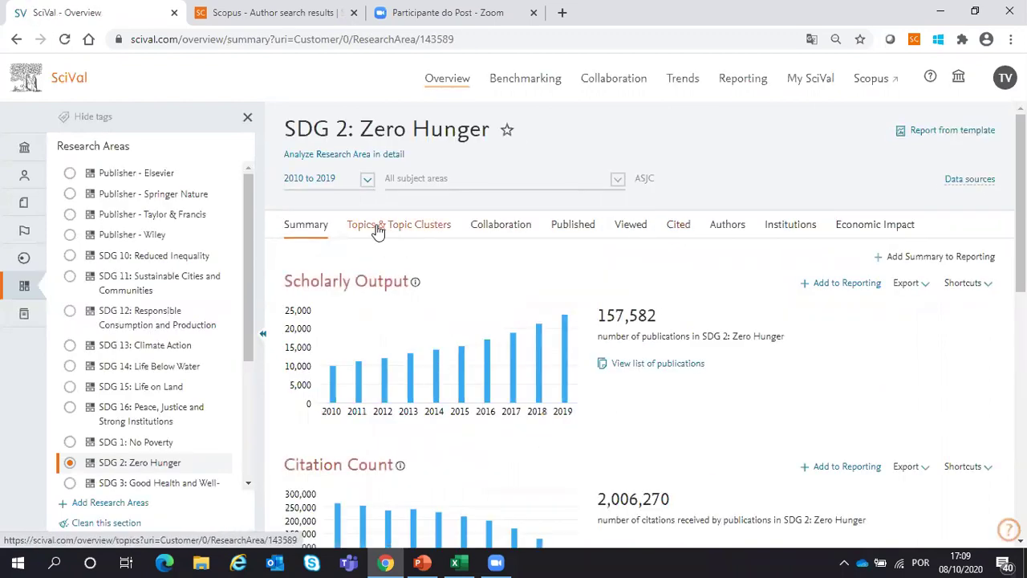
{"action": "left_click", "coordinate": [353, 157]}
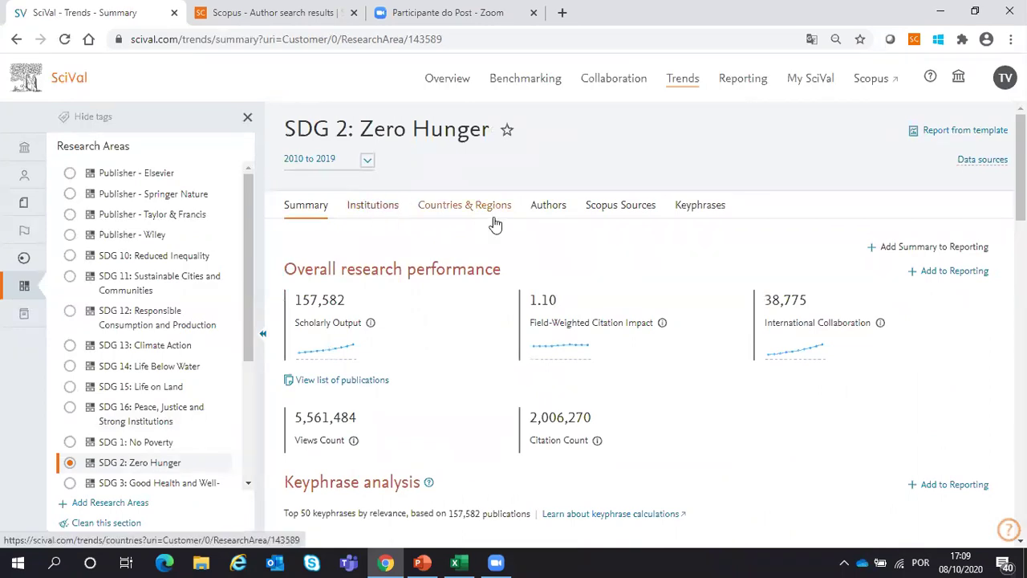
{"action": "left_click", "coordinate": [373, 205]}
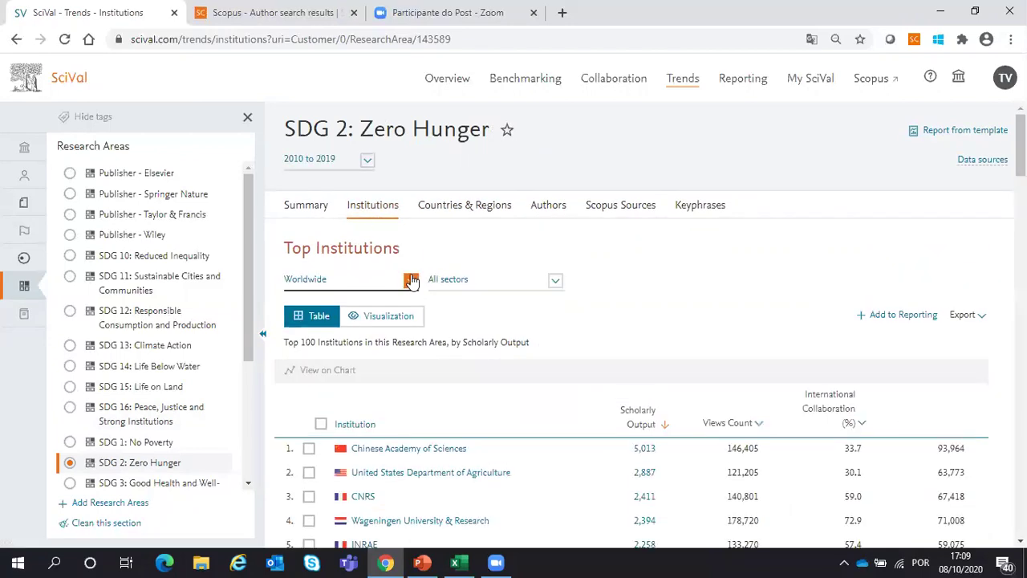
{"action": "left_click", "coordinate": [411, 282]}
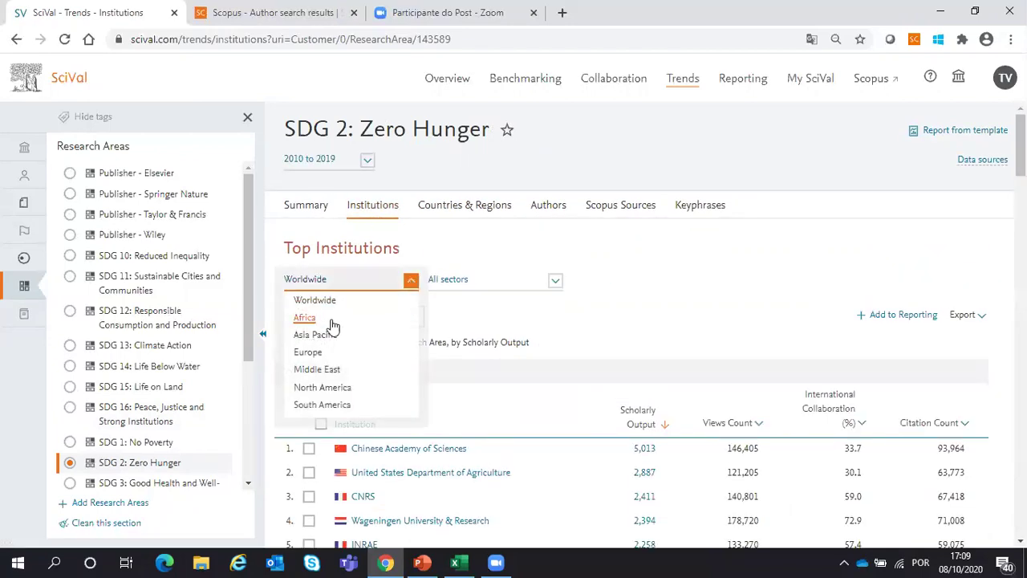
{"action": "left_click", "coordinate": [321, 405]}
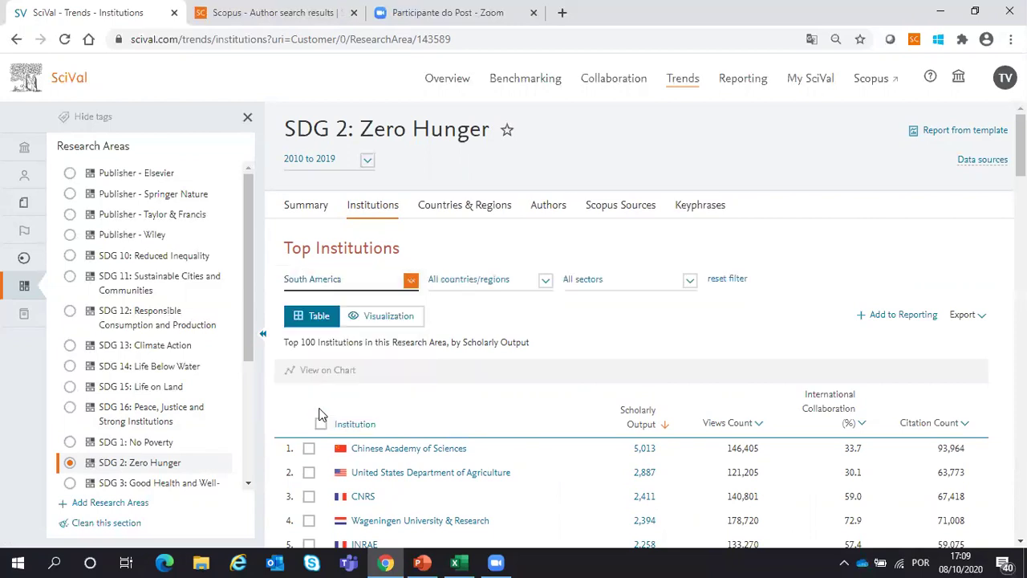
{"action": "left_click", "coordinate": [548, 285]}
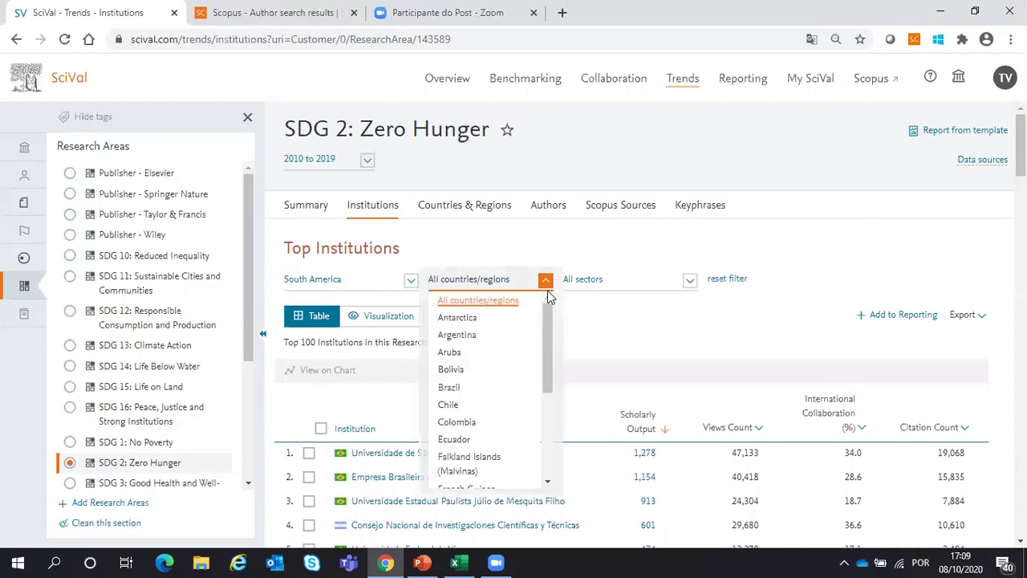
{"action": "mouse_move", "coordinate": [546, 313]}
{"action": "left_mouse_down"}
{"action": "mouse_move", "coordinate": [540, 339]}
{"action": "mouse_move", "coordinate": [543, 329]}
{"action": "left_mouse_up"}
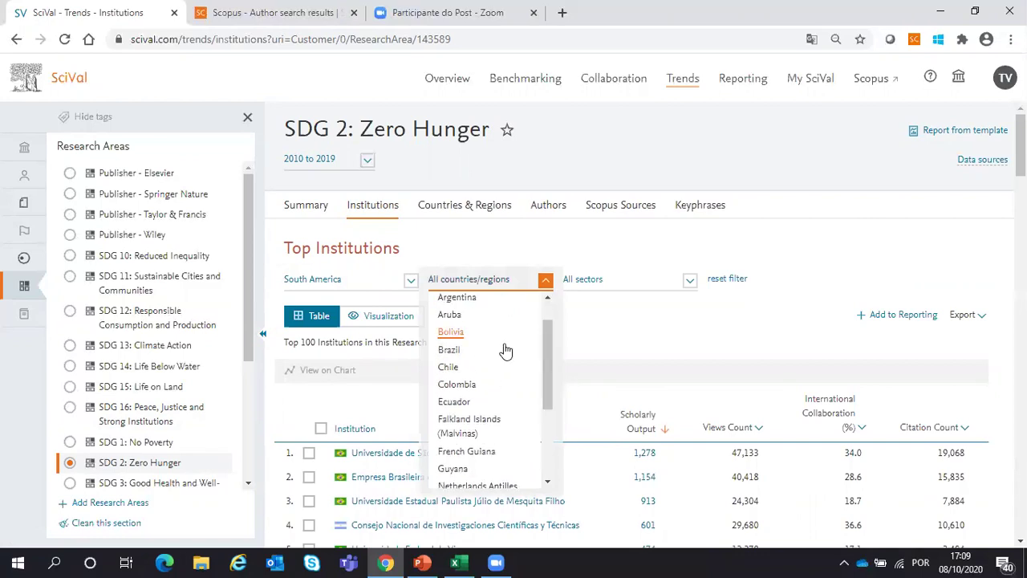
{"action": "left_click", "coordinate": [449, 368]}
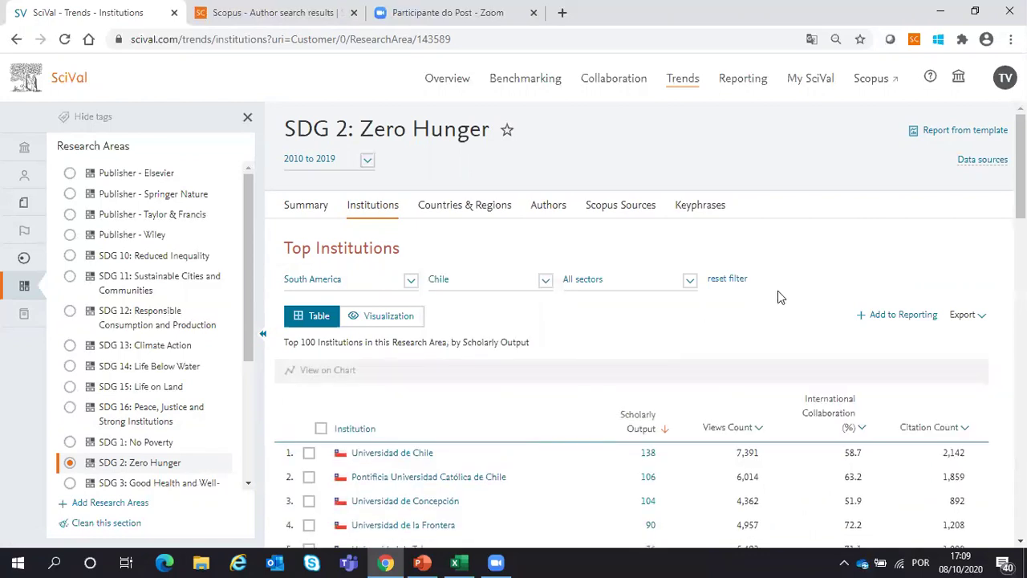
{"action": "scroll", "coordinate": [634, 361], "scroll_direction": "down", "scroll_amount": 3}
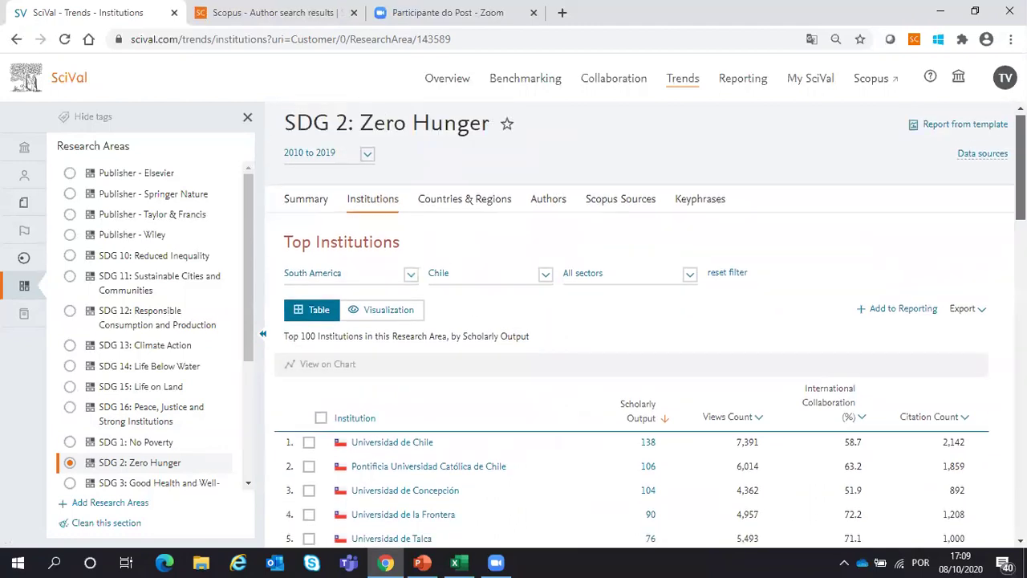
{"action": "scroll", "coordinate": [552, 216], "scroll_direction": "up", "scroll_amount": 3}
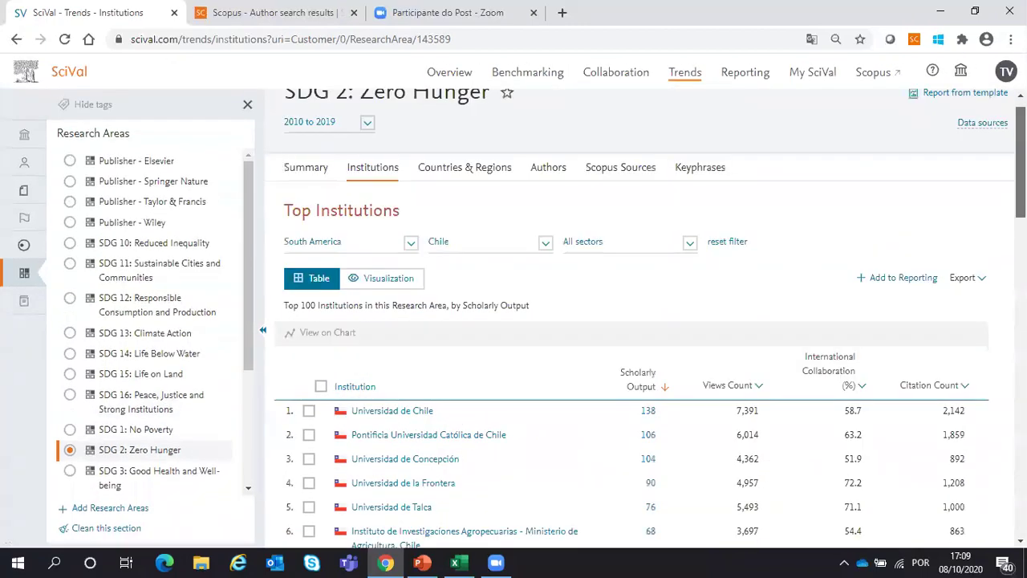
{"action": "left_click_drag", "start_coordinate": [284, 128], "coordinate": [486, 129]}
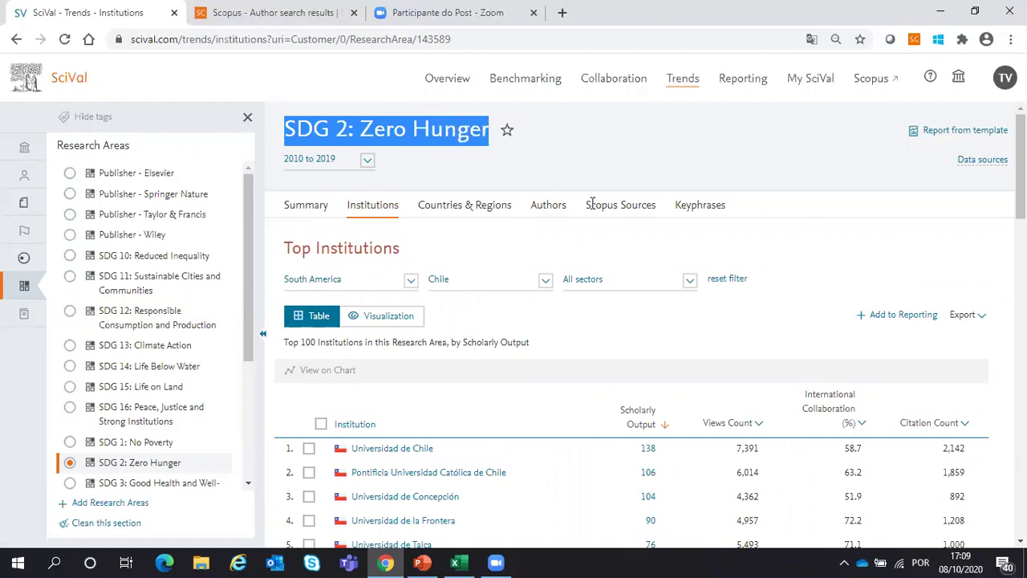
{"action": "scroll", "coordinate": [642, 211], "scroll_direction": "down", "scroll_amount": 3}
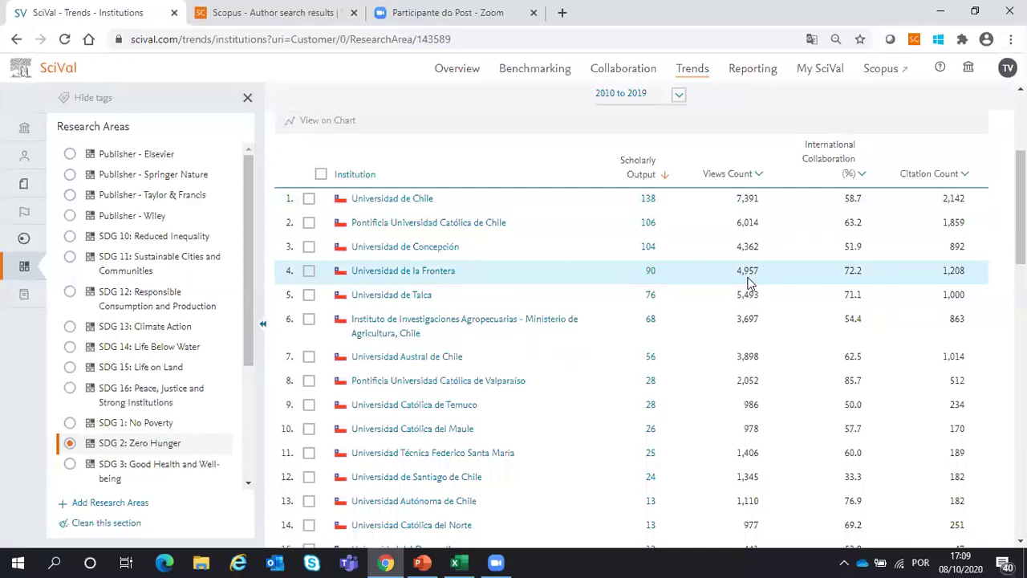
{"action": "left_click_drag", "start_coordinate": [736, 275], "coordinate": [757, 277]}
Replace the International Collaboration column with the Cited metric Field-Weighted Citation Impact
{"action": "left_click", "coordinate": [861, 176]}
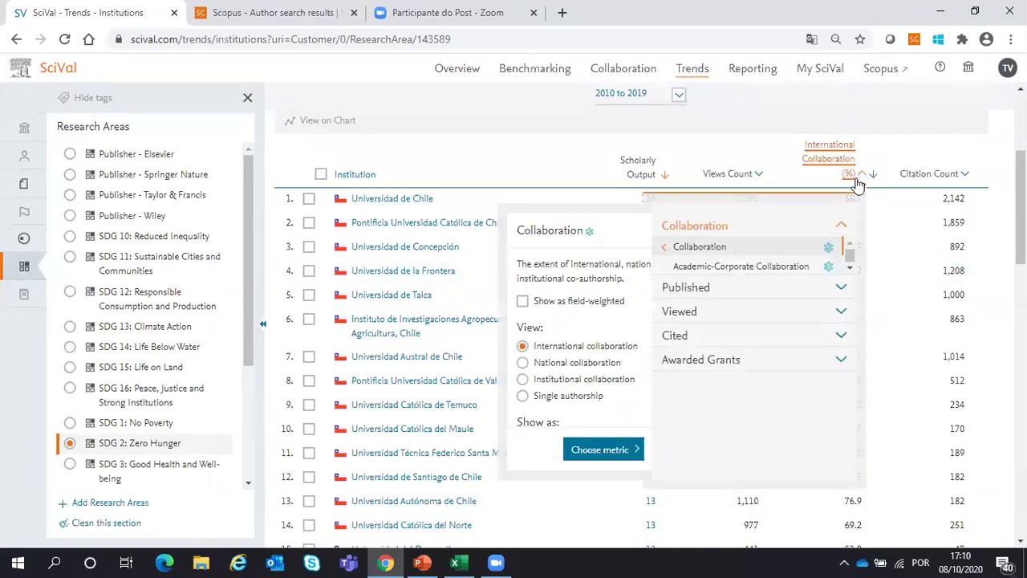
{"action": "left_click", "coordinate": [714, 339]}
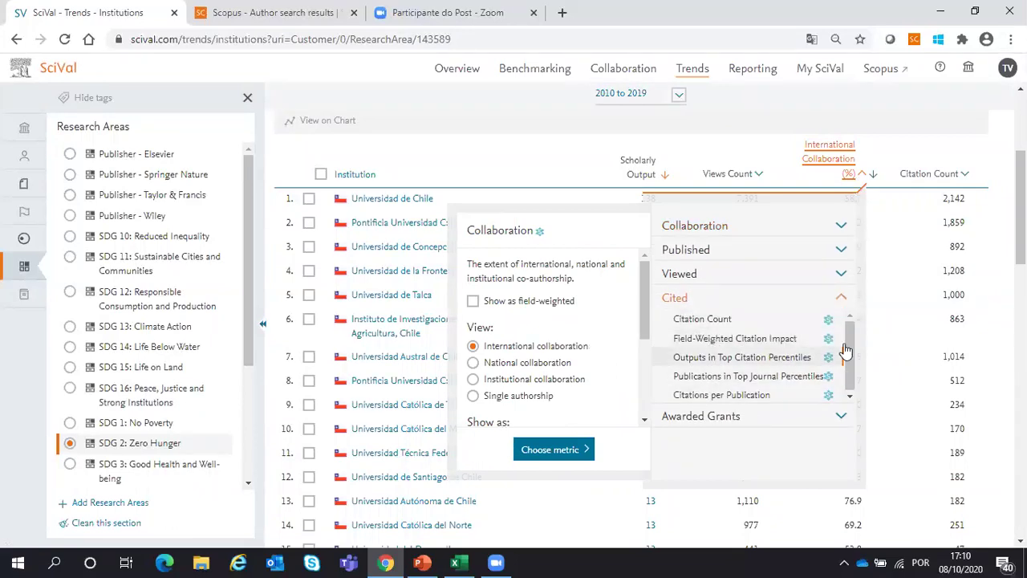
{"action": "scroll", "coordinate": [844, 349], "scroll_direction": "down", "scroll_amount": 1}
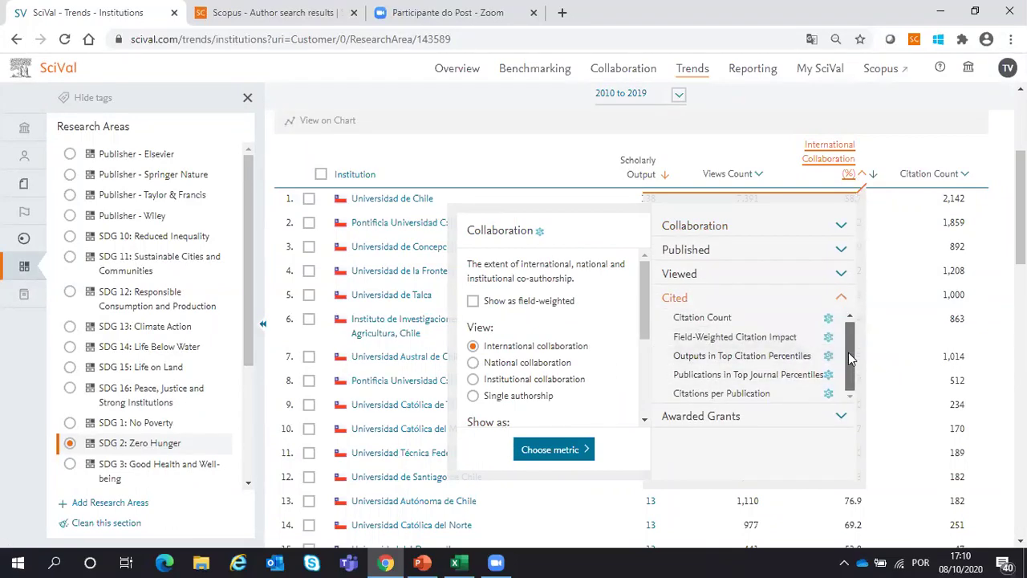
{"action": "left_click", "coordinate": [749, 338]}
{"action": "left_click", "coordinate": [564, 450]}
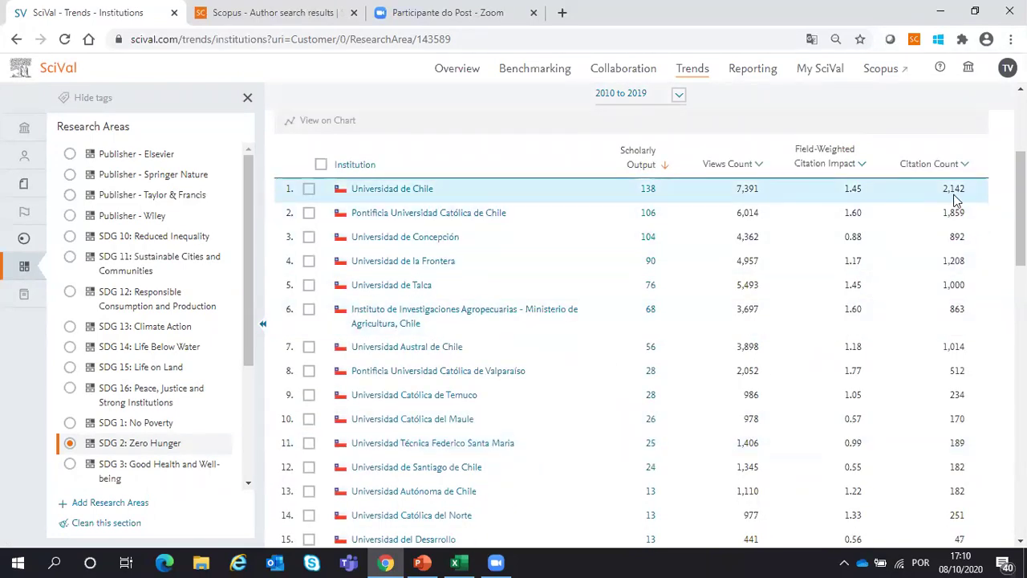
Highlight the SDG 2: Zero Hunger title at the top of the page
{"action": "scroll", "coordinate": [883, 257], "scroll_direction": "up", "scroll_amount": 1}
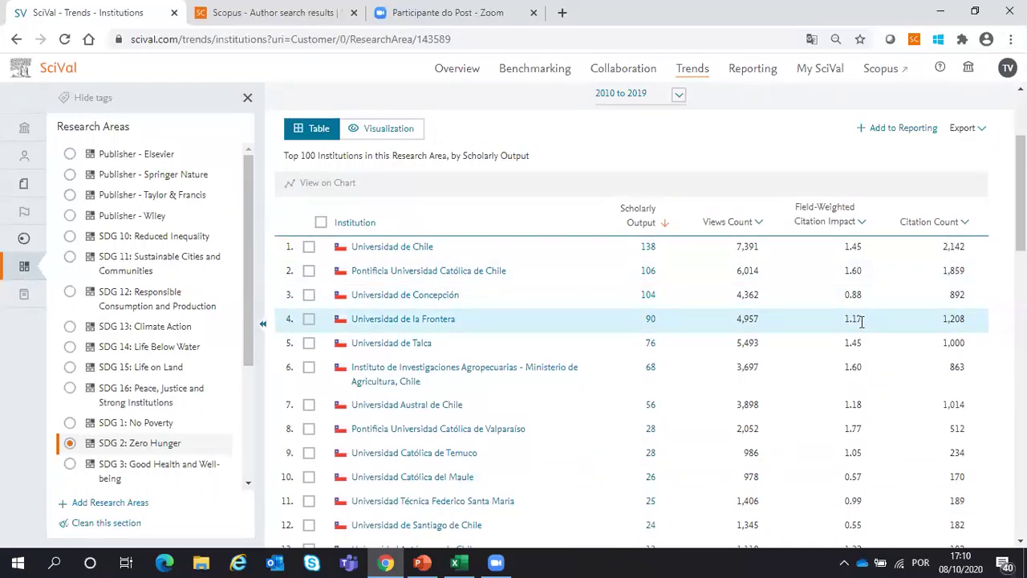
{"action": "scroll", "coordinate": [453, 212], "scroll_direction": "up", "scroll_amount": 3}
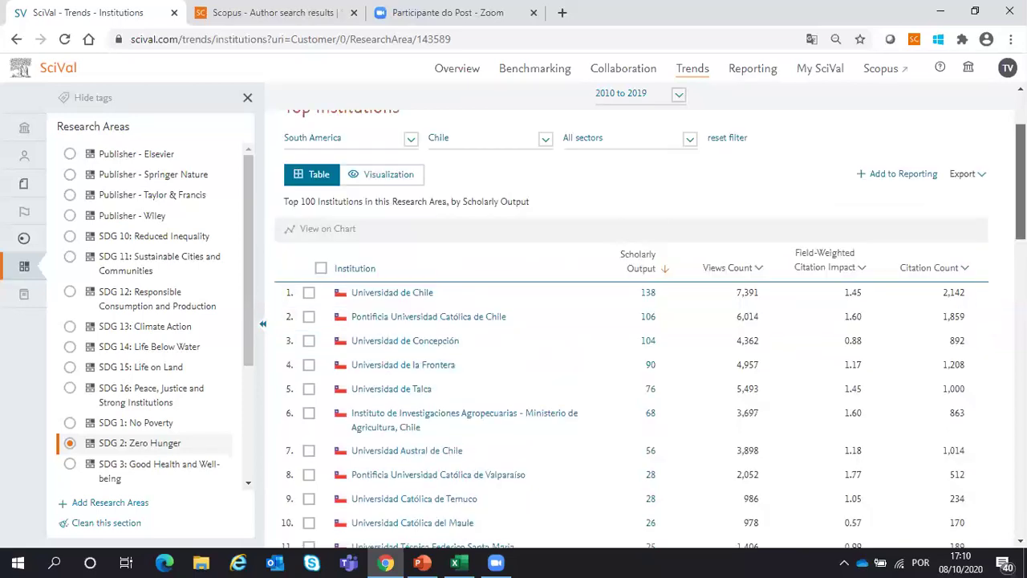
{"action": "left_click_drag", "start_coordinate": [283, 133], "coordinate": [486, 136]}
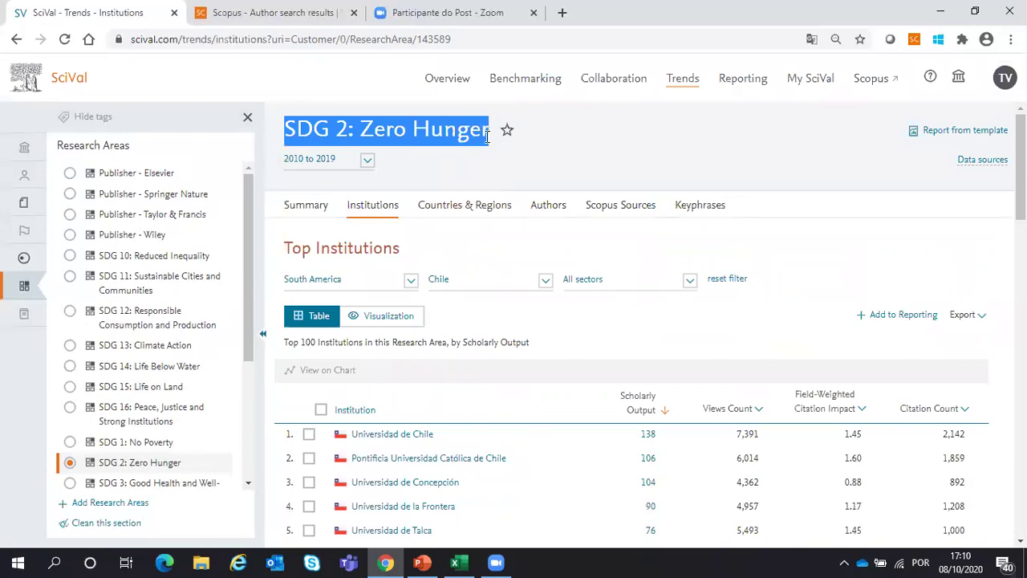
Return to SDG 2: Zero Hunger's Overview summary and show the saved Scopus Sources panel
{"action": "left_click", "coordinate": [481, 178]}
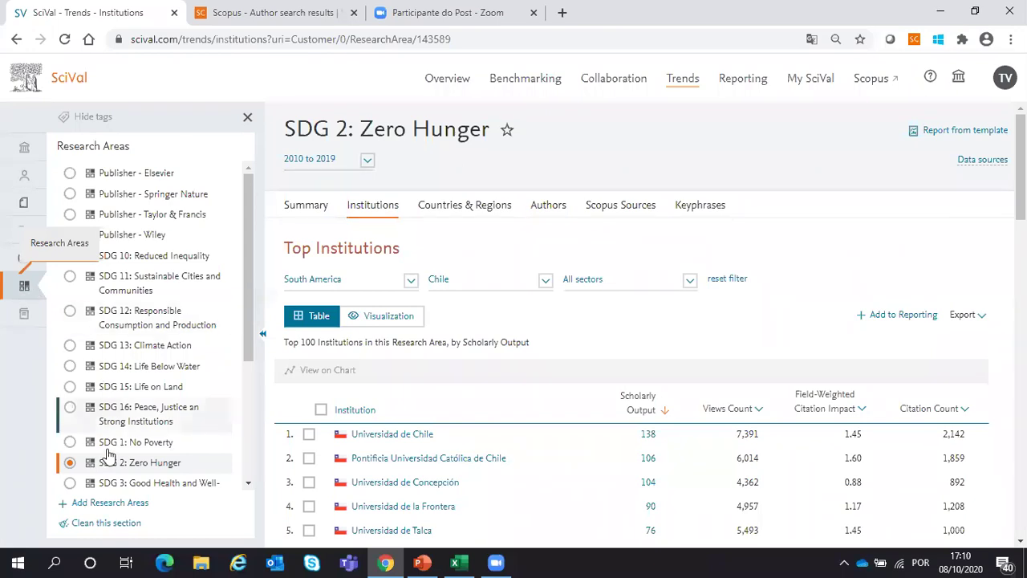
{"action": "left_click", "coordinate": [129, 506]}
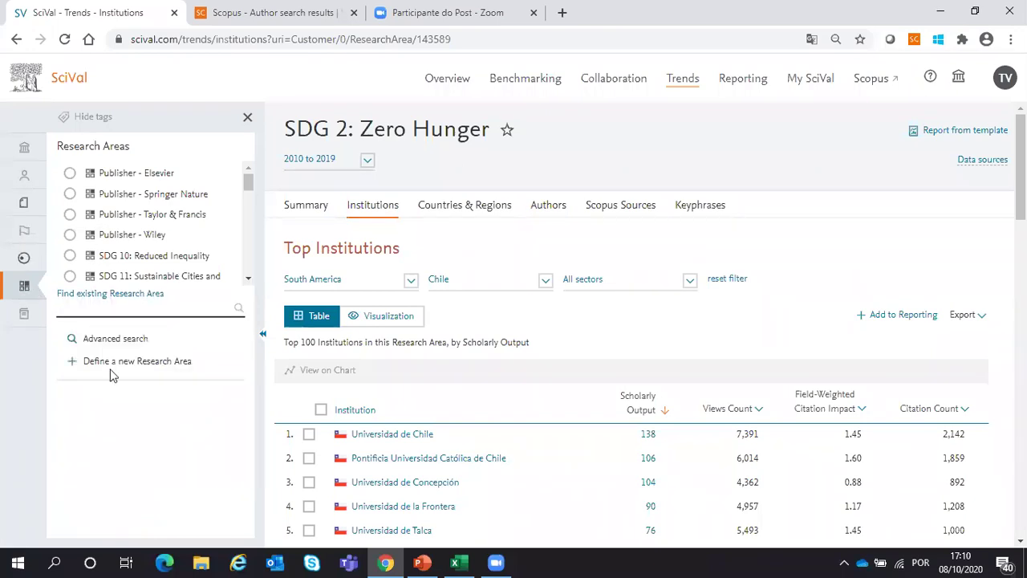
{"action": "left_click_drag", "start_coordinate": [248, 183], "coordinate": [14, 293]}
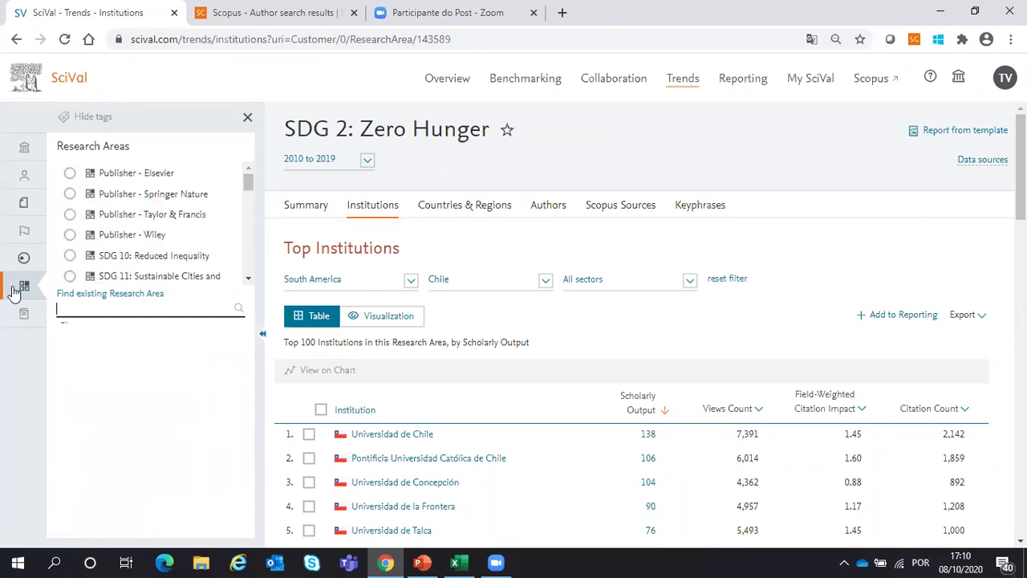
{"action": "left_click", "coordinate": [79, 350]}
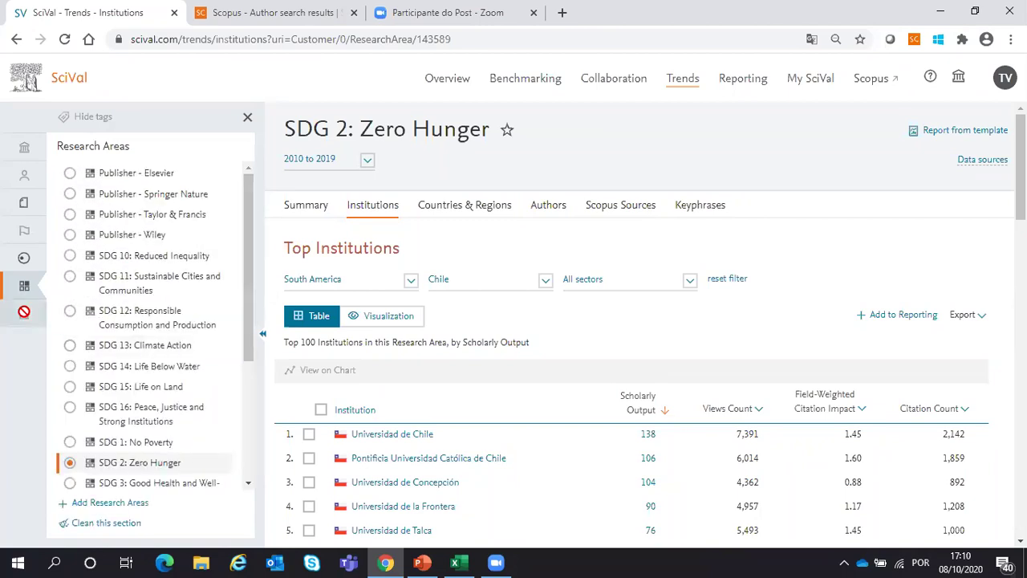
{"action": "left_click", "coordinate": [441, 87]}
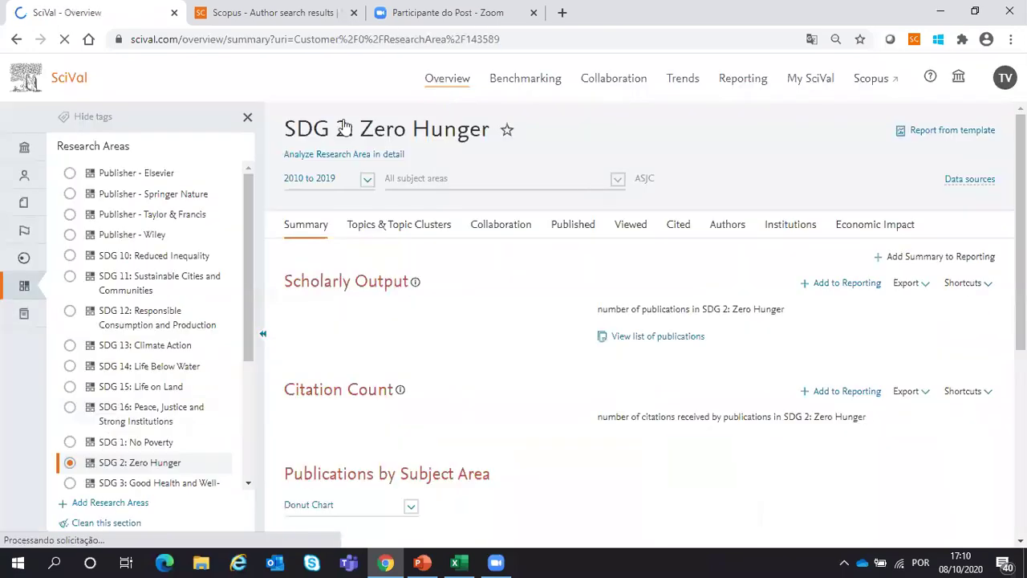
{"action": "left_click", "coordinate": [25, 319]}
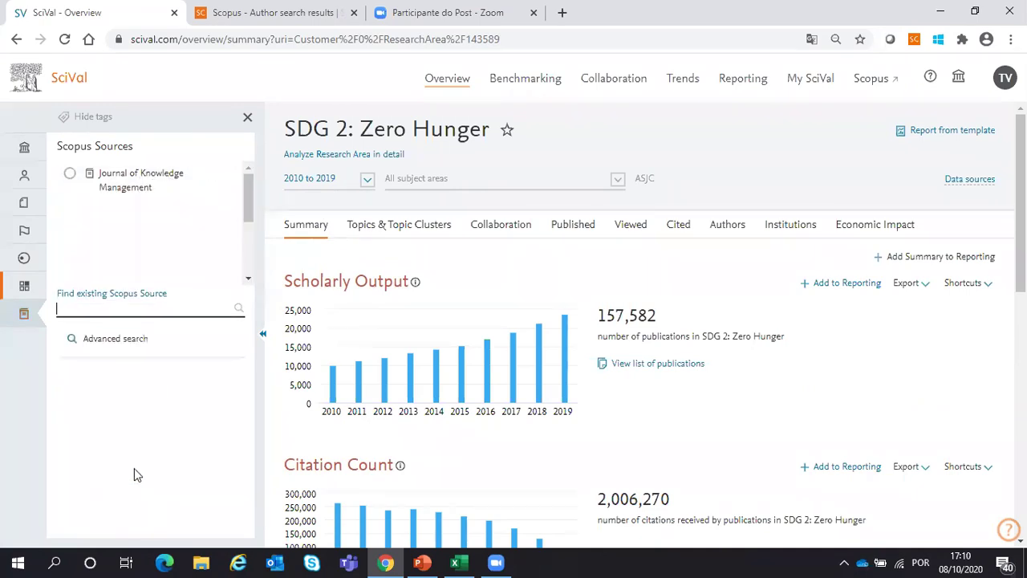
Add the 'research policy' search result Research Policy and review its overview (1,446 outputs, 3.27 FWCI)
{"action": "type", "text": "research policy"}
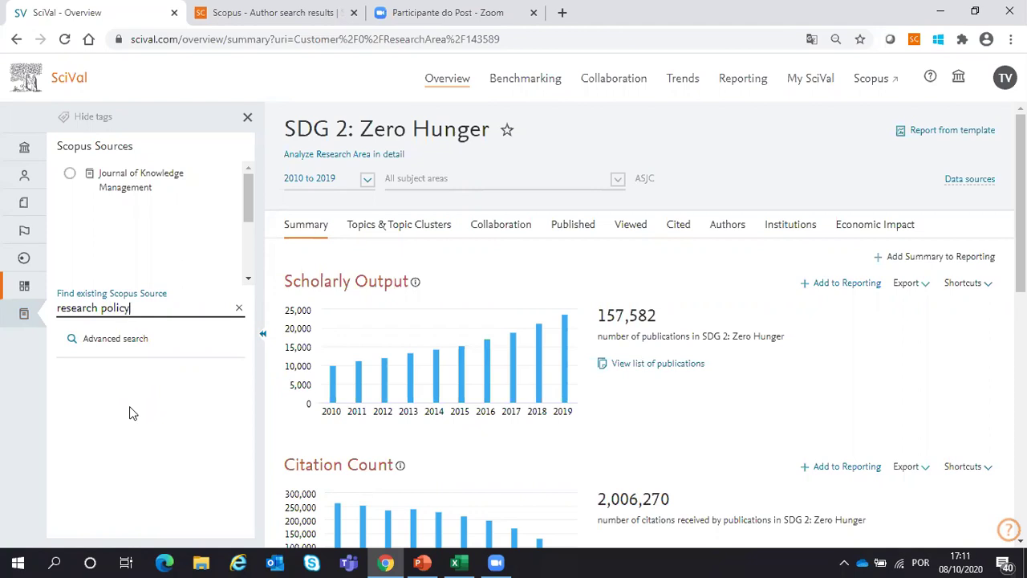
{"action": "left_click", "coordinate": [96, 337]}
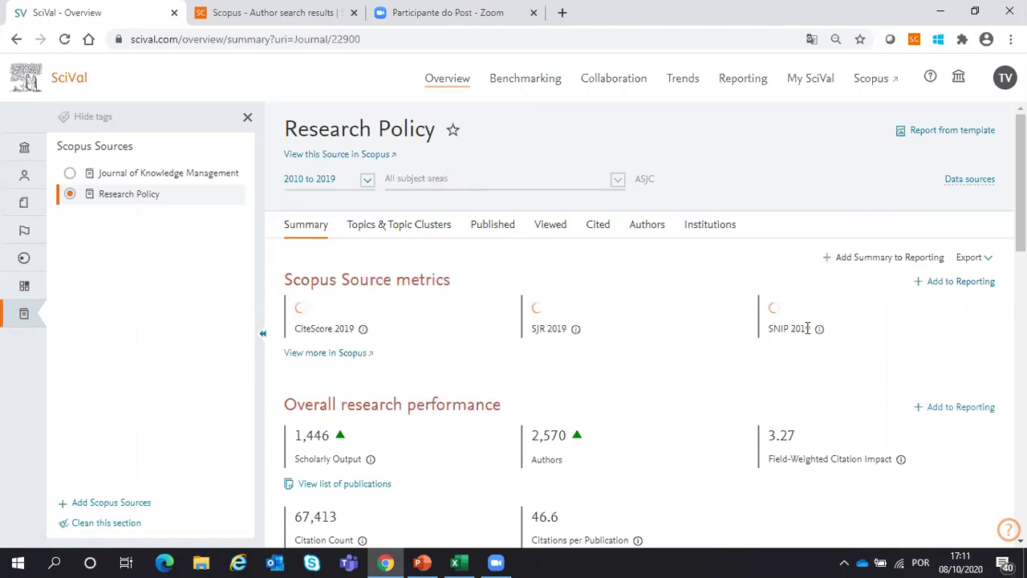
{"action": "scroll", "coordinate": [646, 328], "scroll_direction": "down", "scroll_amount": 7}
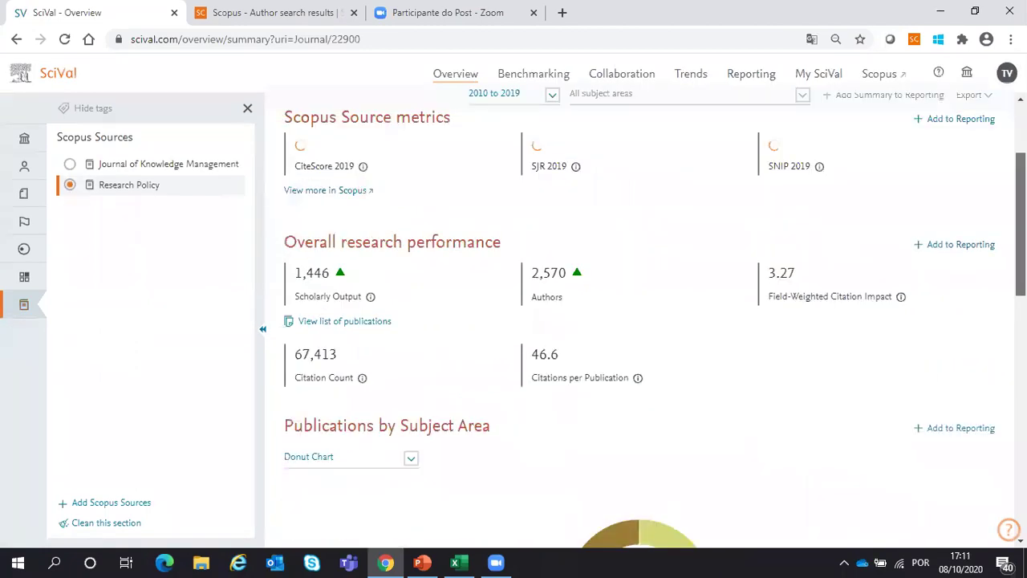
{"action": "scroll", "coordinate": [645, 328], "scroll_direction": "down", "scroll_amount": 2}
{"action": "scroll", "coordinate": [289, 261], "scroll_direction": "up", "scroll_amount": 10}
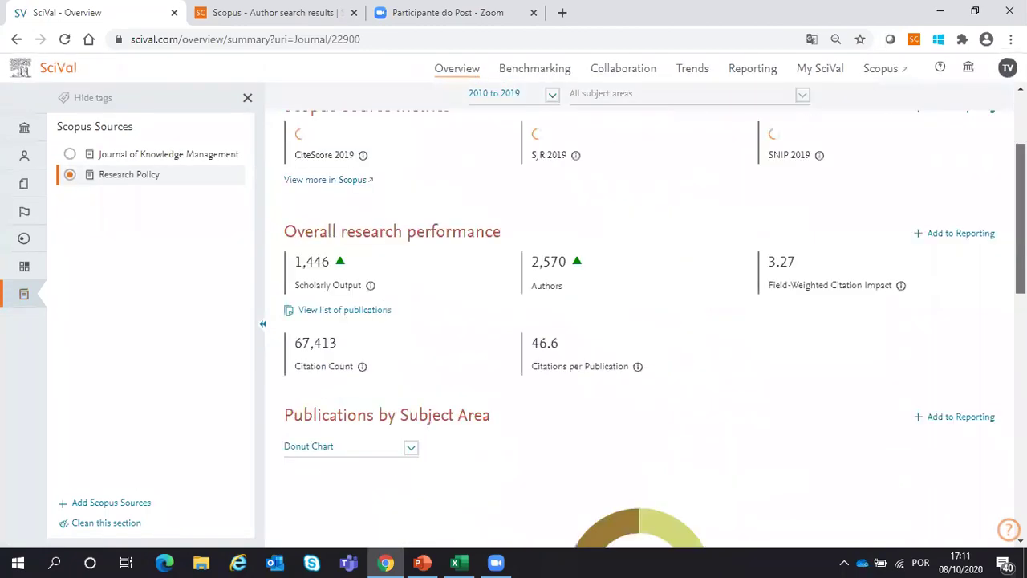
In Benchmarking, remove Test Groups A, B and C from the chart
{"action": "left_click", "coordinate": [520, 83]}
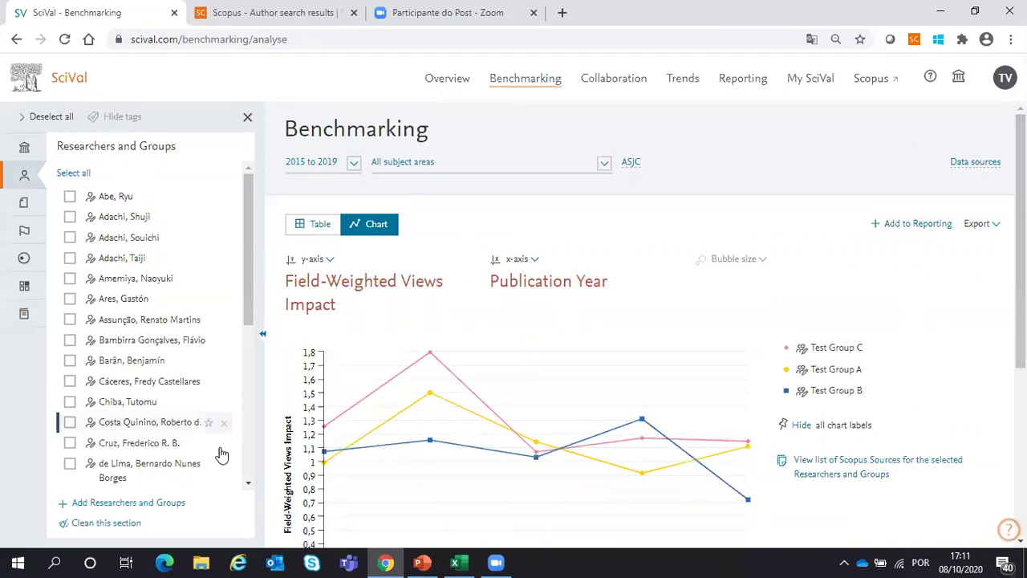
{"action": "left_click_drag", "start_coordinate": [249, 308], "coordinate": [241, 411]}
{"action": "scroll", "coordinate": [241, 411], "scroll_direction": "down", "scroll_amount": 1}
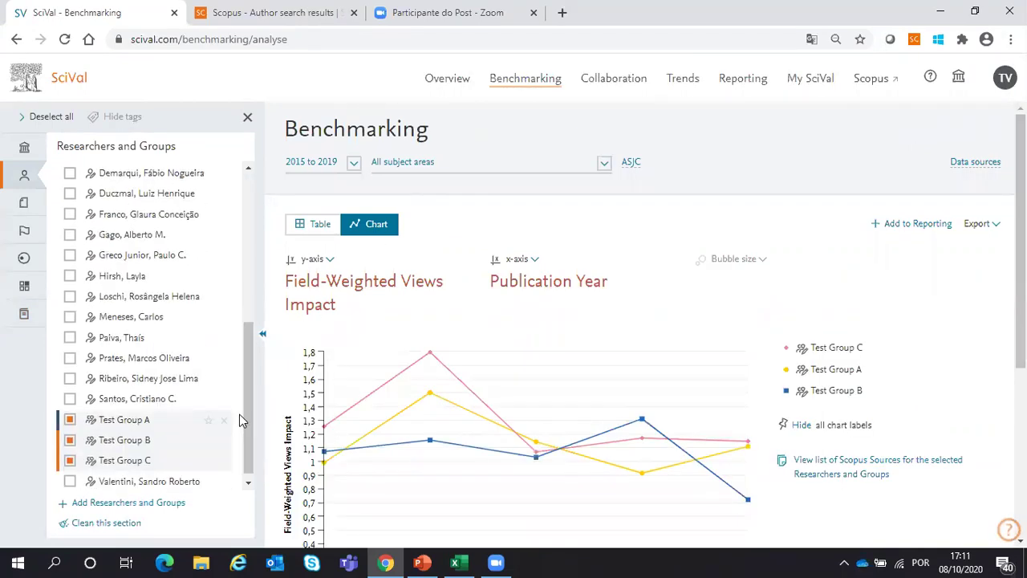
{"action": "left_click", "coordinate": [70, 460]}
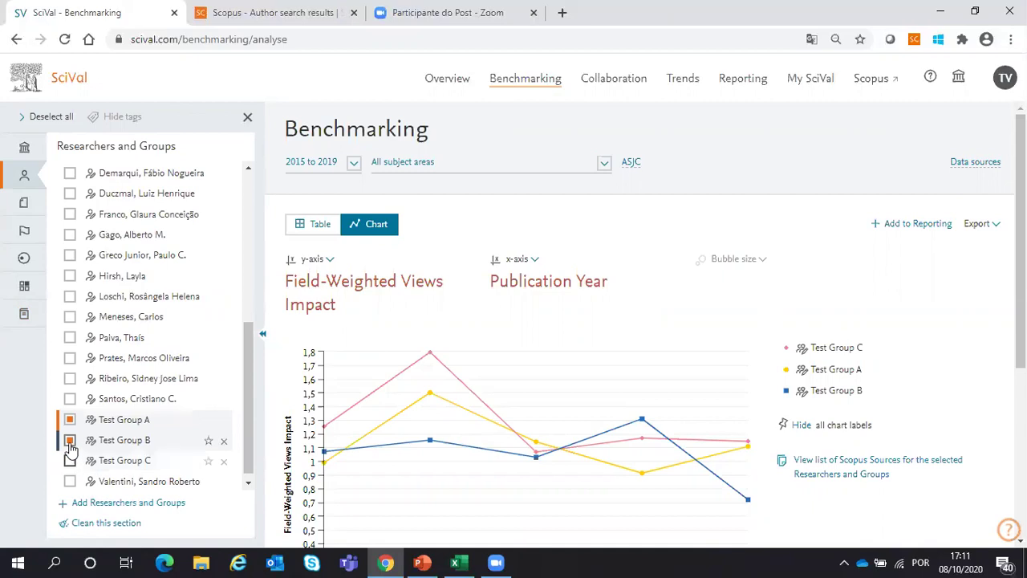
{"action": "left_click", "coordinate": [70, 439]}
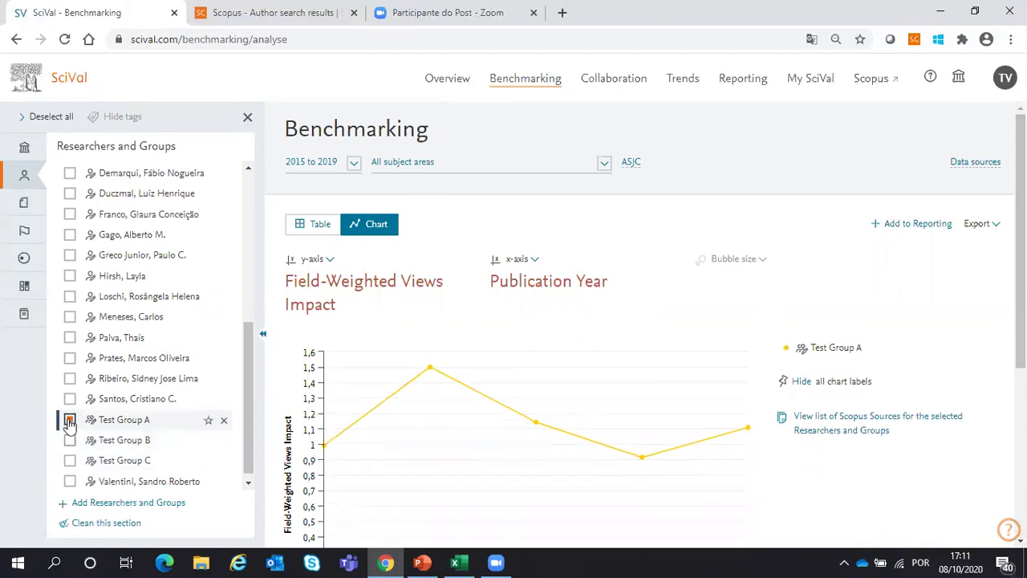
{"action": "left_click", "coordinate": [70, 420]}
Plot Research Policy and Journal of Knowledge Management, reading Research Policy's 2019 value of 2.55
{"action": "left_click", "coordinate": [24, 315]}
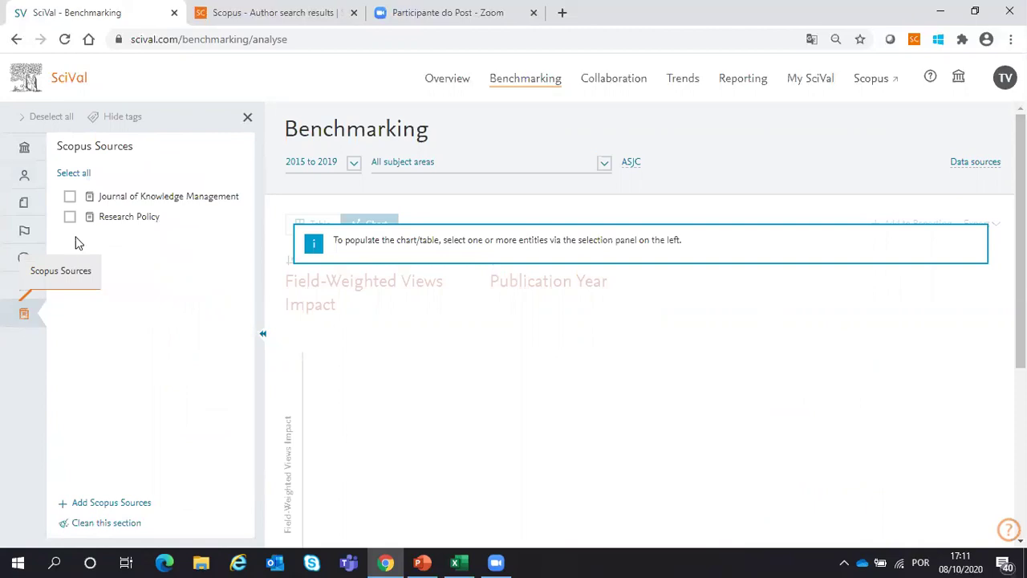
{"action": "left_click", "coordinate": [70, 217]}
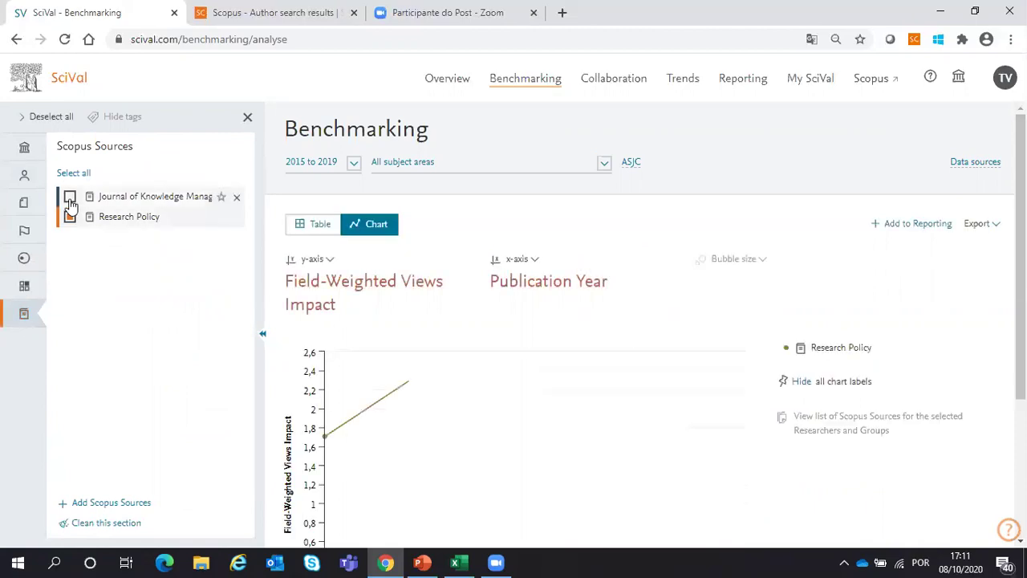
{"action": "left_click", "coordinate": [70, 198]}
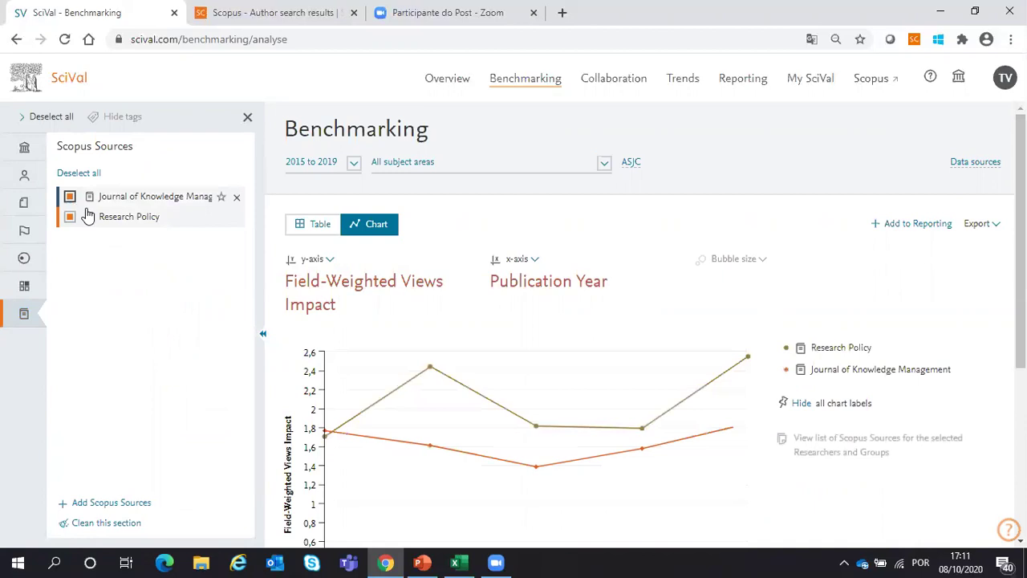
{"action": "mouse_move", "coordinate": [582, 389]}
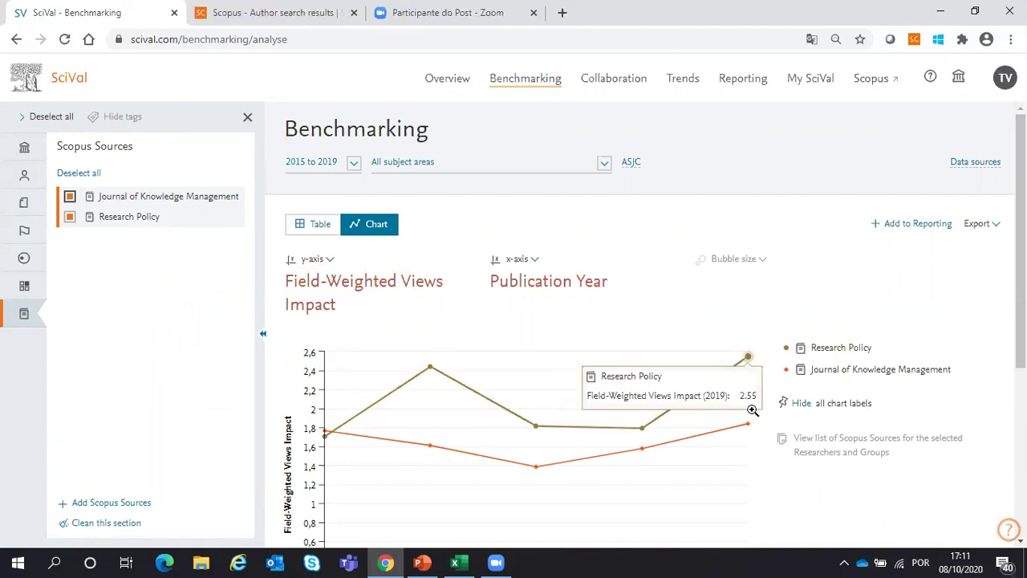
{"action": "mouse_move", "coordinate": [747, 365]}
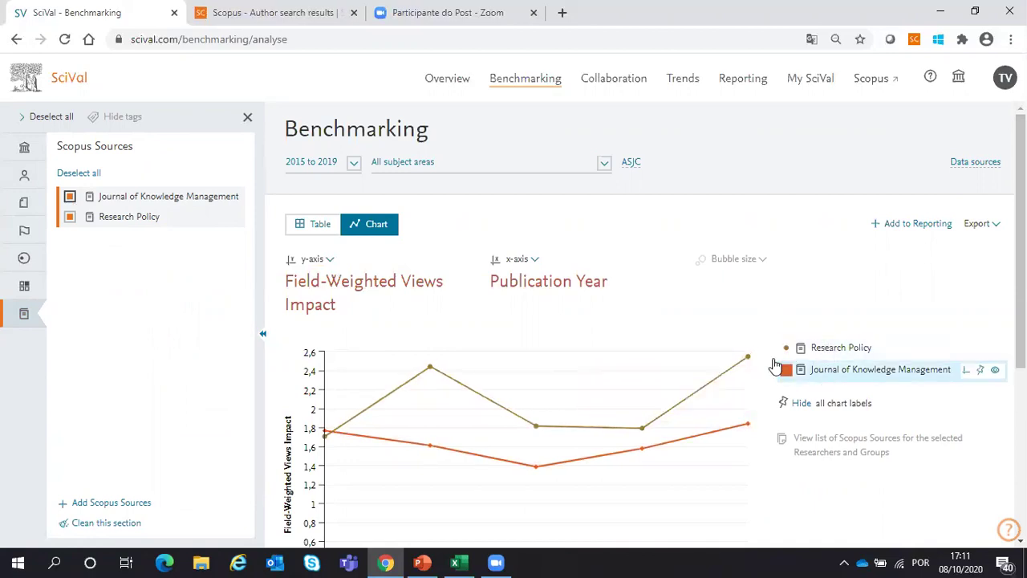
Switch to the Scopus tab and open the Sources list of 41,317 titles
{"action": "left_click", "coordinate": [250, 8]}
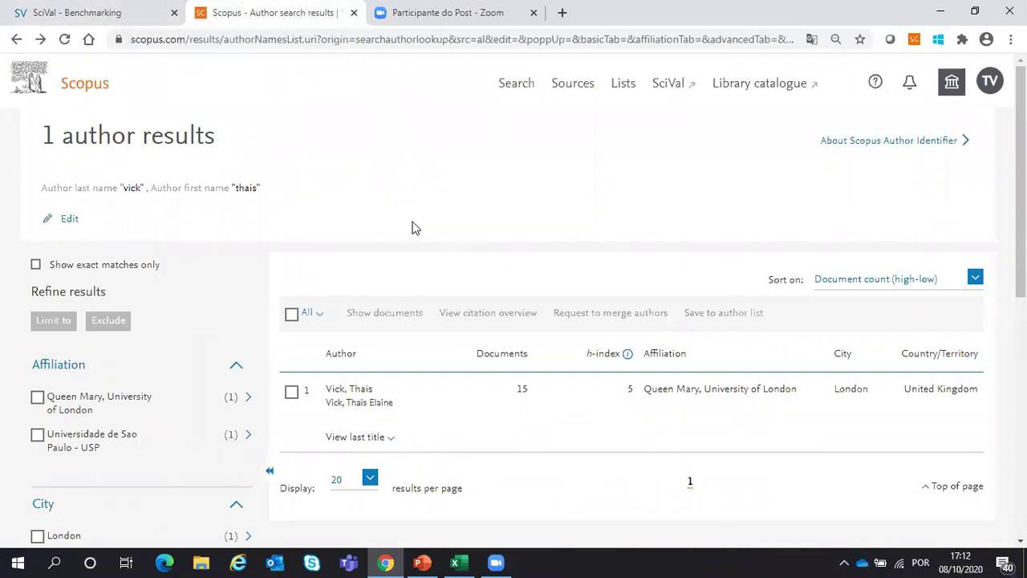
{"action": "left_click", "coordinate": [73, 10]}
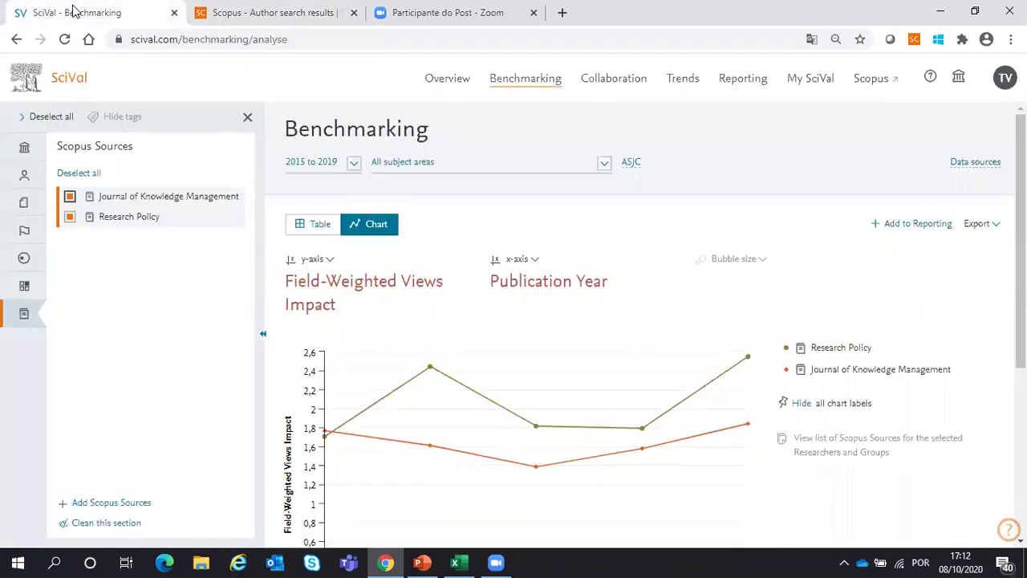
{"action": "left_click", "coordinate": [290, 8]}
{"action": "left_click", "coordinate": [581, 84]}
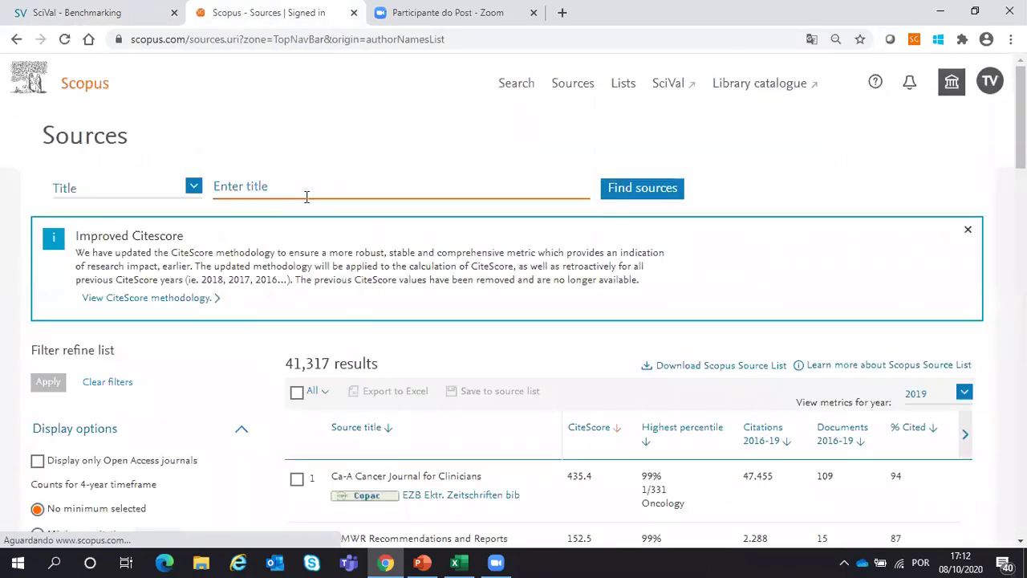
Find Revista Chilena de Literatura in Sources and list all 476 of its documents
{"action": "left_click", "coordinate": [271, 191]}
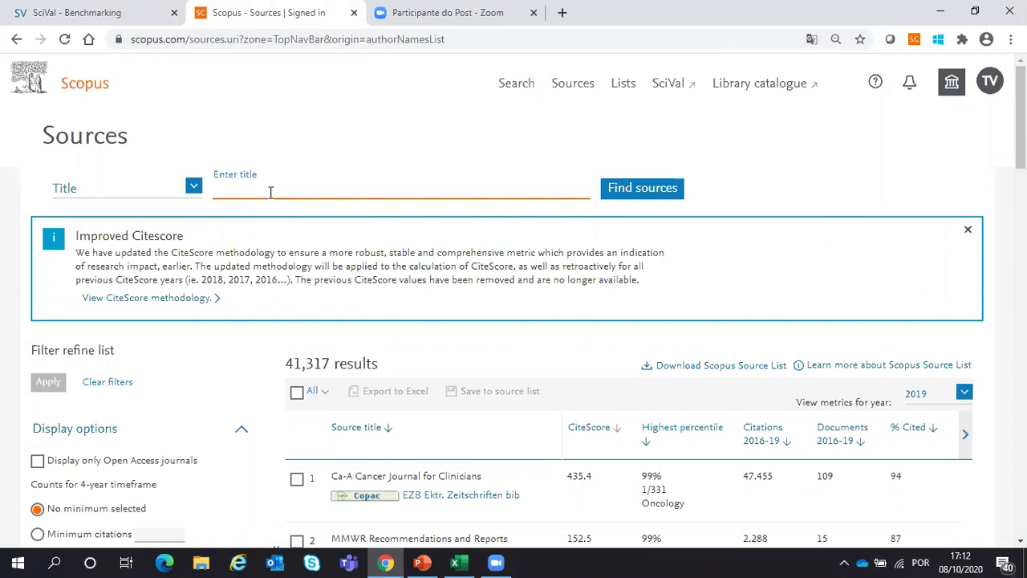
{"action": "type", "text": "revista chile"}
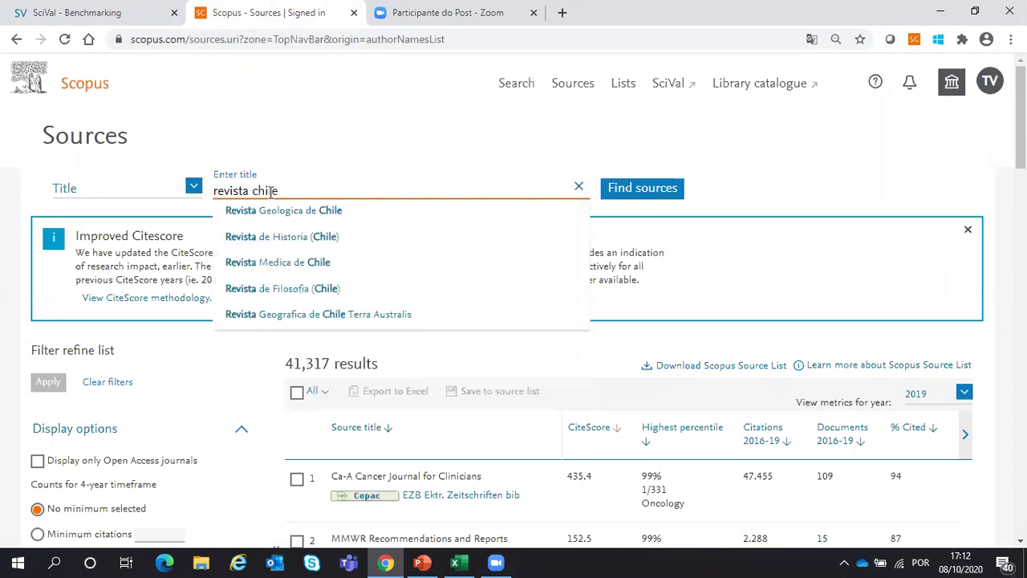
{"action": "type", "text": "na de lite"}
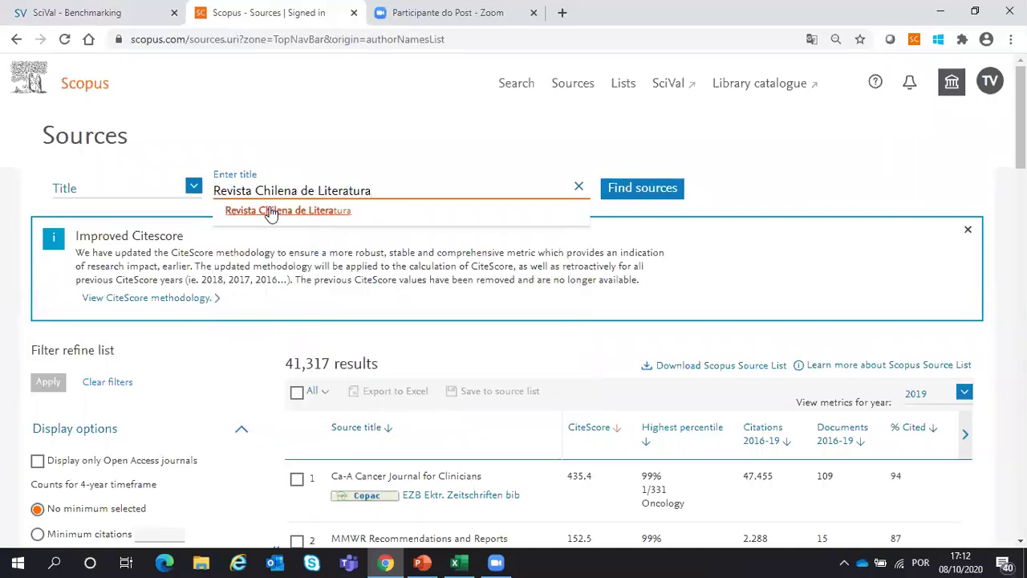
{"action": "left_click", "coordinate": [268, 209]}
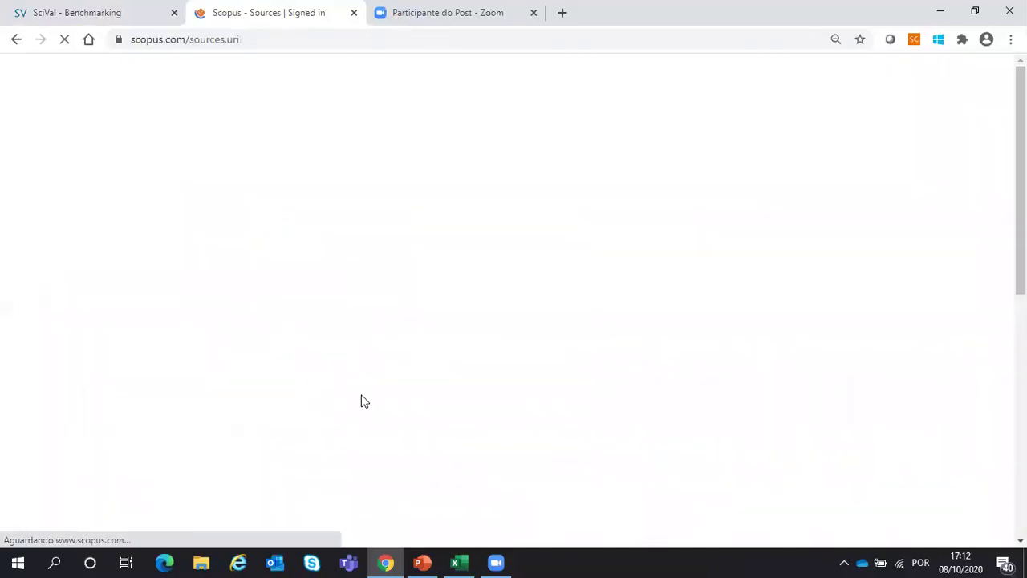
{"action": "left_click", "coordinate": [350, 495]}
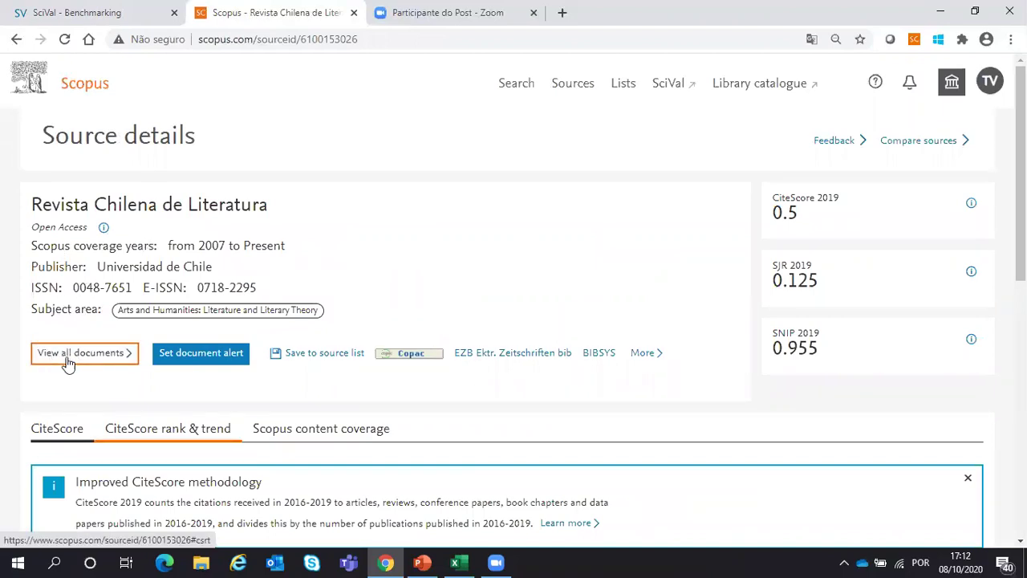
{"action": "left_click", "coordinate": [103, 353]}
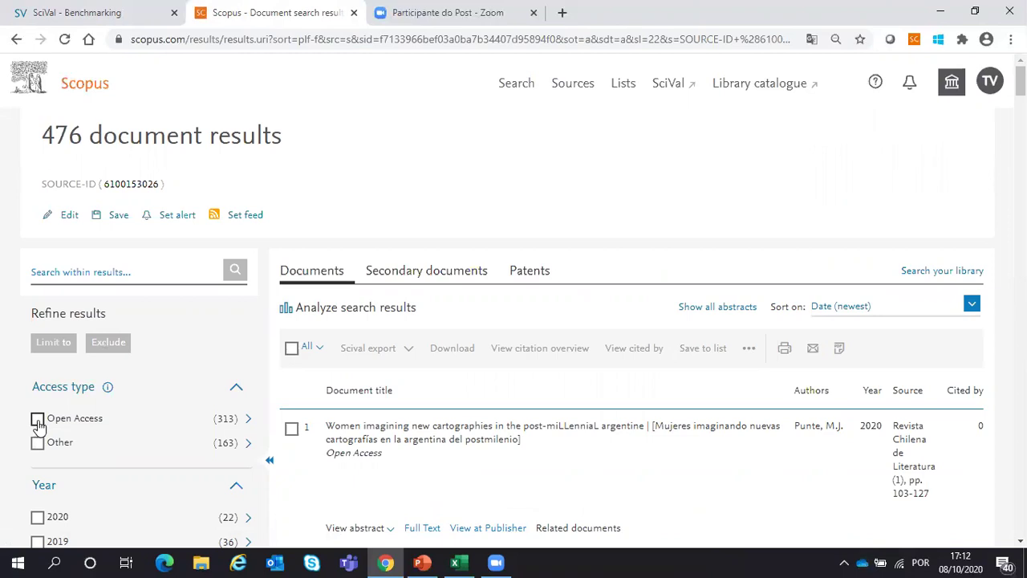
Limit results to the 313 Open Access documents, select all, and export them to SciVal
{"action": "left_click", "coordinate": [37, 420]}
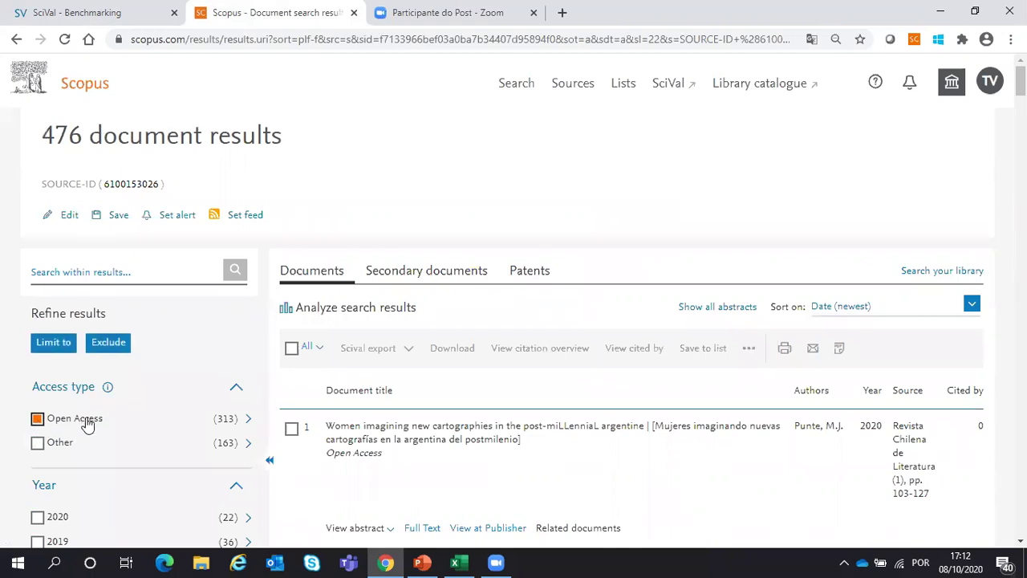
{"action": "left_click", "coordinate": [56, 343]}
{"action": "left_click", "coordinate": [57, 345]}
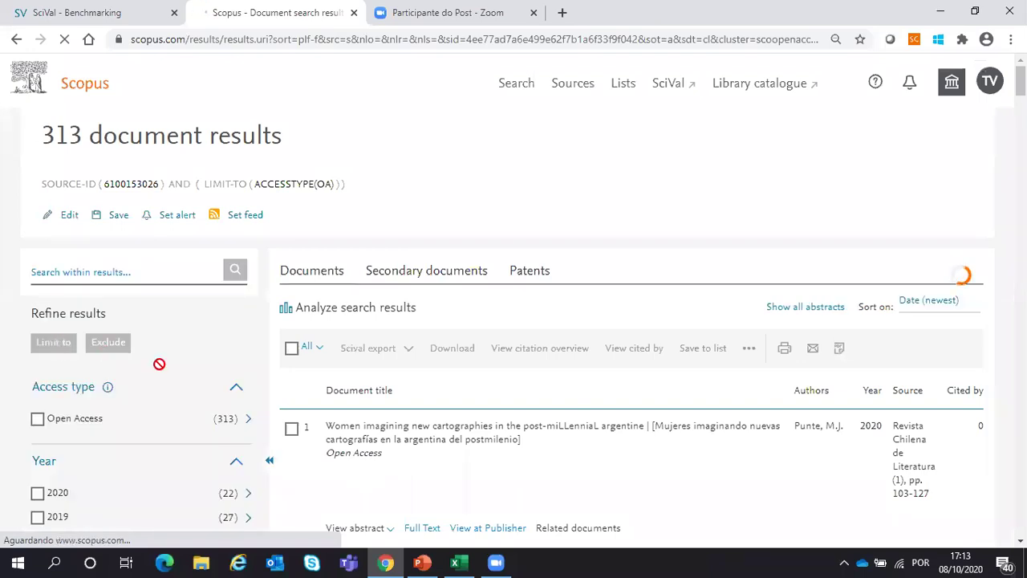
{"action": "left_click_drag", "start_coordinate": [42, 145], "coordinate": [279, 166]}
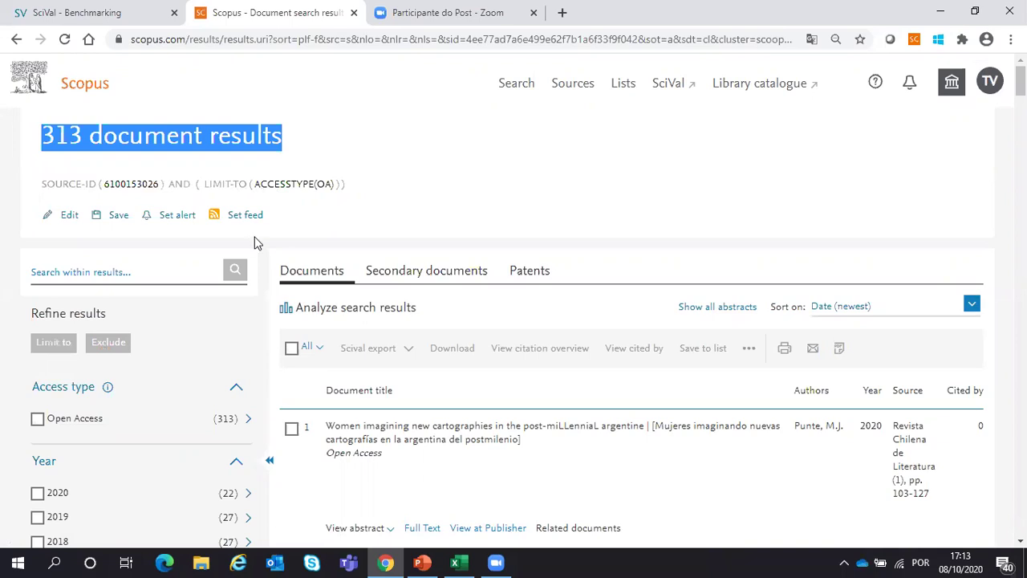
{"action": "left_click", "coordinate": [305, 213]}
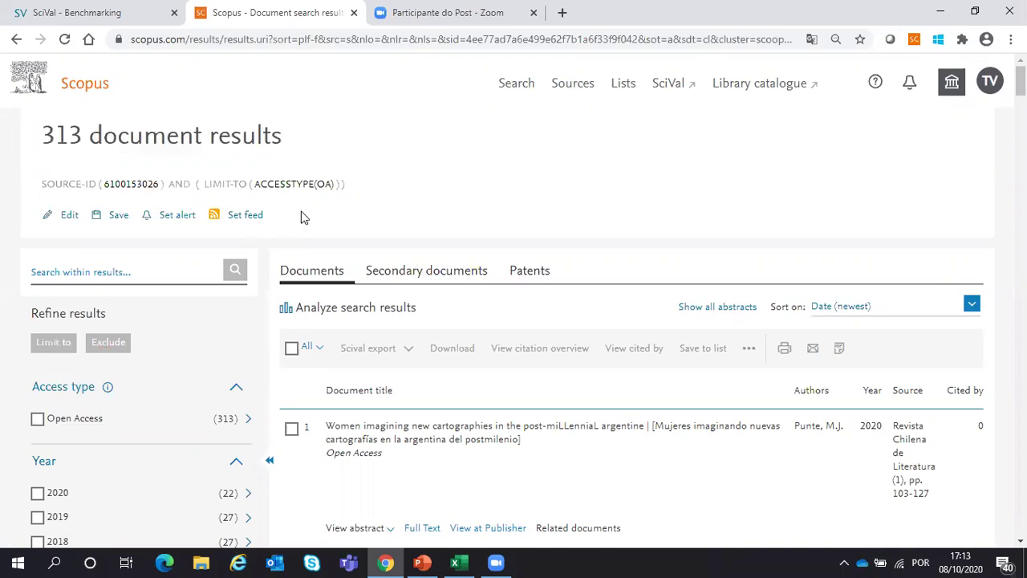
{"action": "left_click", "coordinate": [292, 351]}
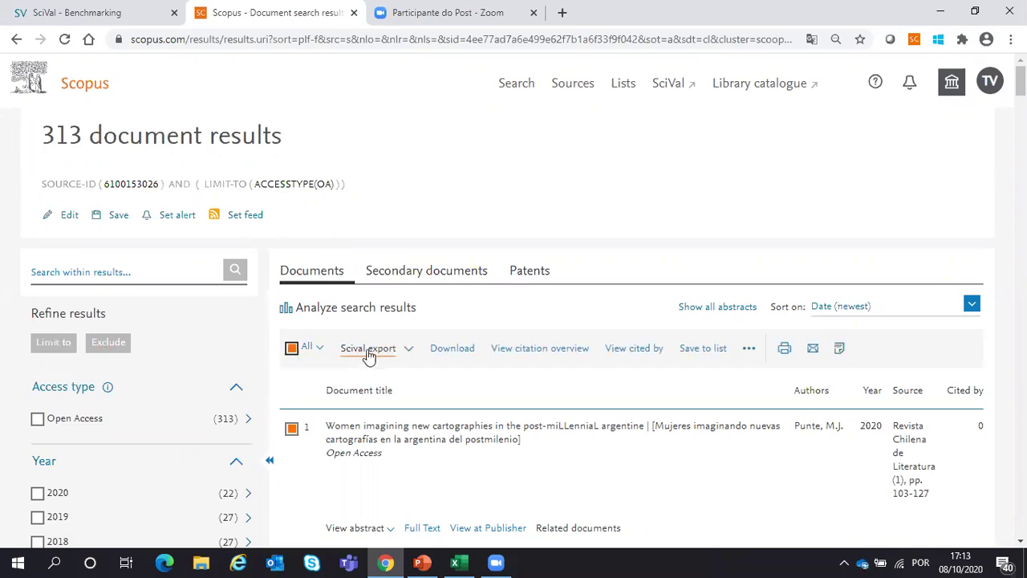
{"action": "left_click", "coordinate": [361, 356]}
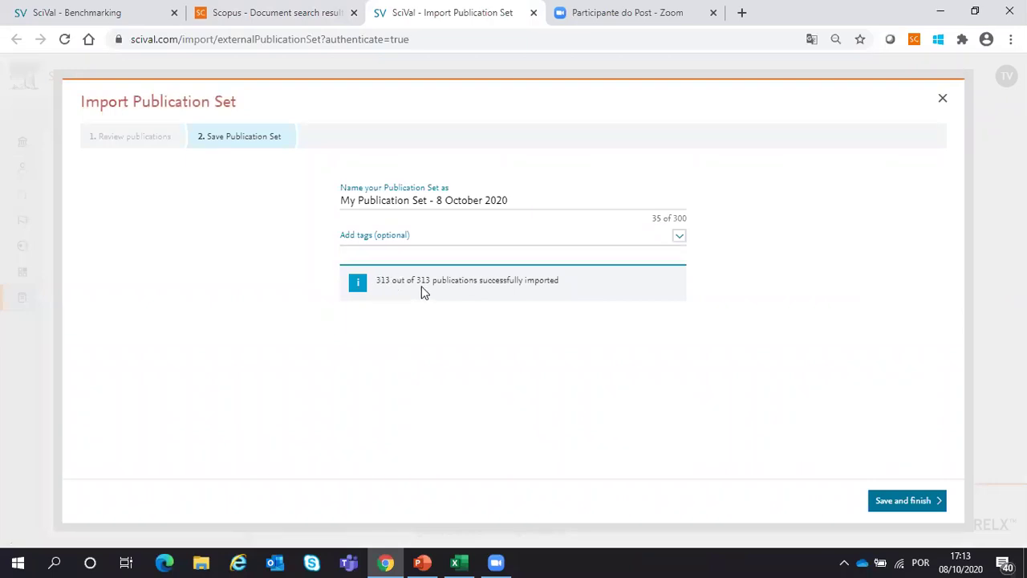
Name the imported publication set 'RCL - OA' and save it
{"action": "left_click", "coordinate": [509, 206]}
{"action": "key", "text": "BackSpace"}
{"action": "key", "text": "BackSpace"}
{"action": "key", "text": "BackSpace"}
{"action": "key", "text": "BackSpace"}
{"action": "key", "text": "BackSpace"}
{"action": "key", "text": "BackSpace"}
{"action": "key", "text": "BackSpace"}
{"action": "key", "text": "BackSpace"}
{"action": "key", "text": "BackSpace"}
{"action": "key", "text": "BackSpace"}
{"action": "key", "text": "BackSpace"}
{"action": "key", "text": "BackSpace"}
{"action": "key", "text": "BackSpace"}
{"action": "key", "text": "BackSpace"}
{"action": "key", "text": "BackSpace"}
{"action": "key", "text": "BackSpace"}
{"action": "key", "text": "BackSpace"}
{"action": "key", "text": "BackSpace"}
{"action": "key", "text": "BackSpace"}
{"action": "key", "text": "BackSpace"}
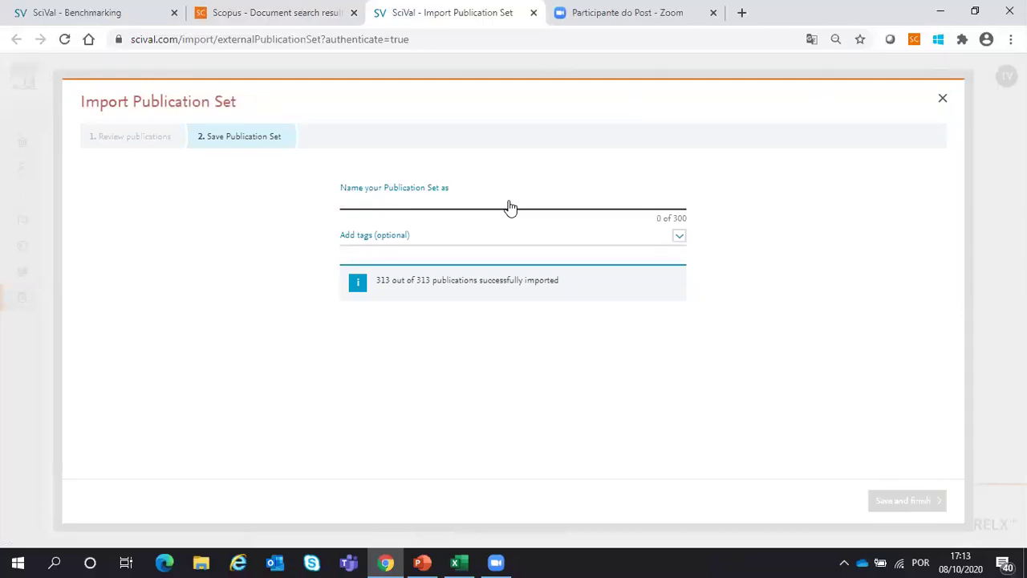
{"action": "type", "text": "RCL - OA"}
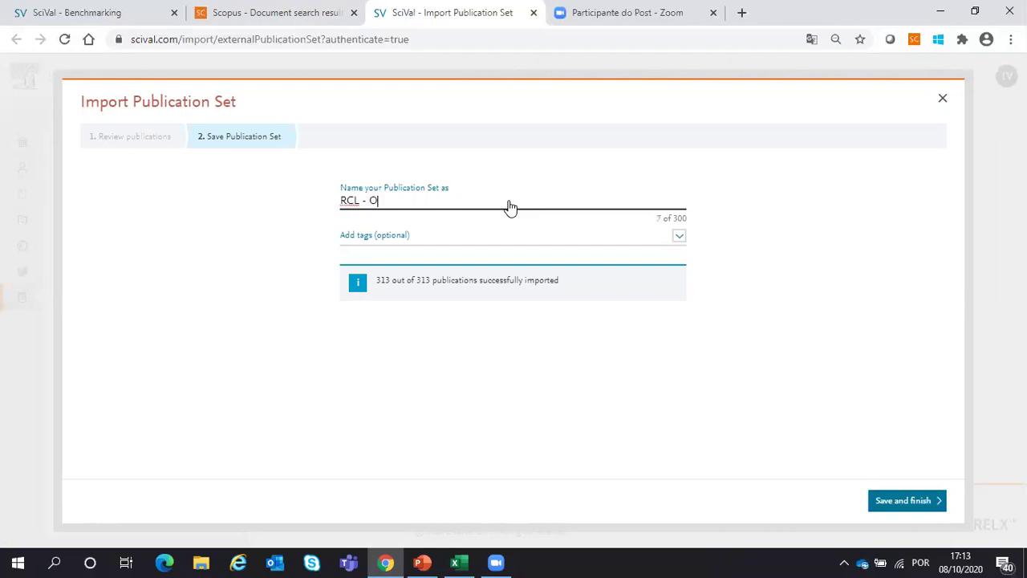
{"action": "left_click", "coordinate": [875, 507]}
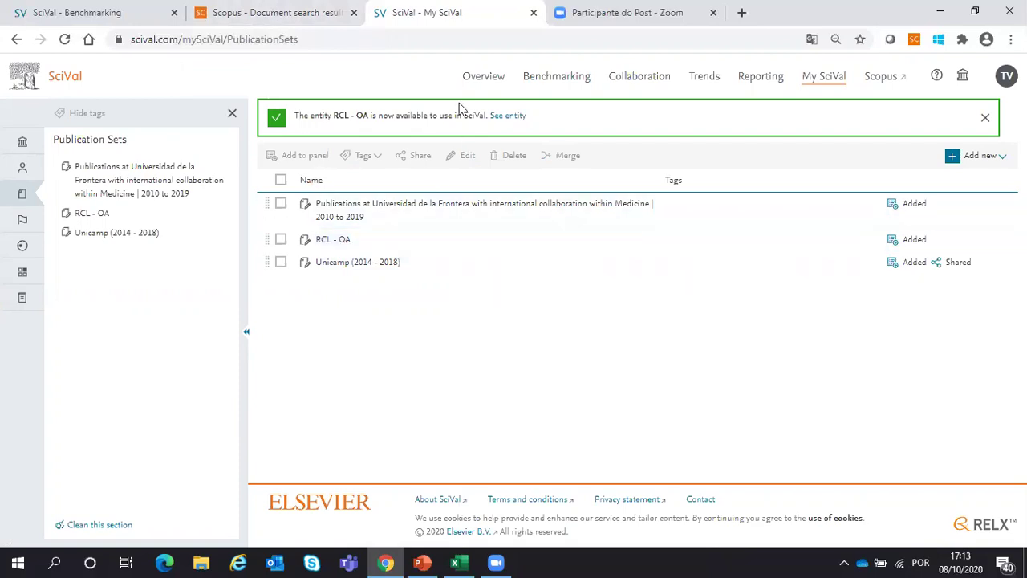
Load the RCL - OA publication set in Overview, showing 242 outputs, 225 authors and 1.02 FWCI
{"action": "left_click", "coordinate": [469, 80]}
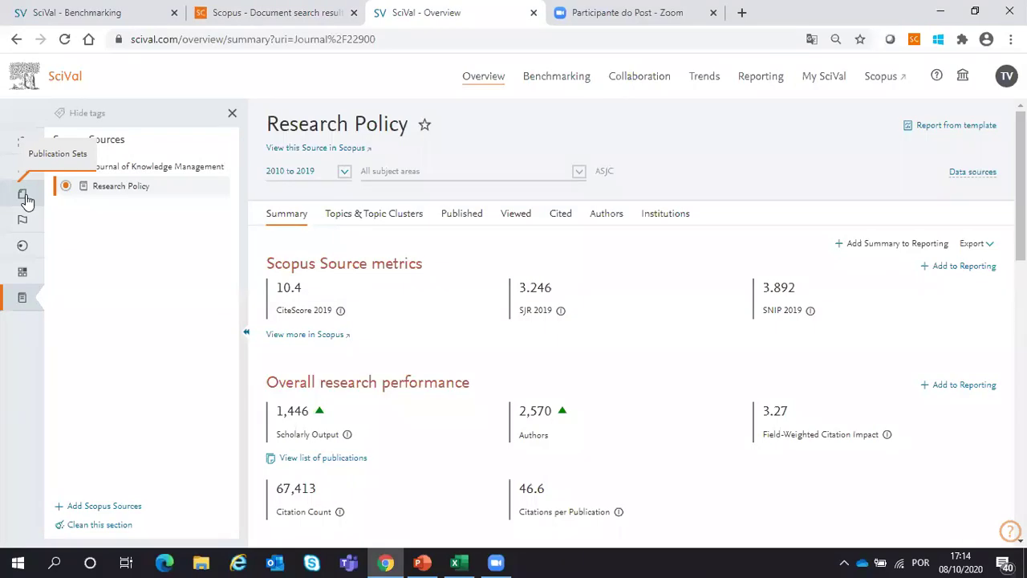
{"action": "left_click", "coordinate": [24, 197]}
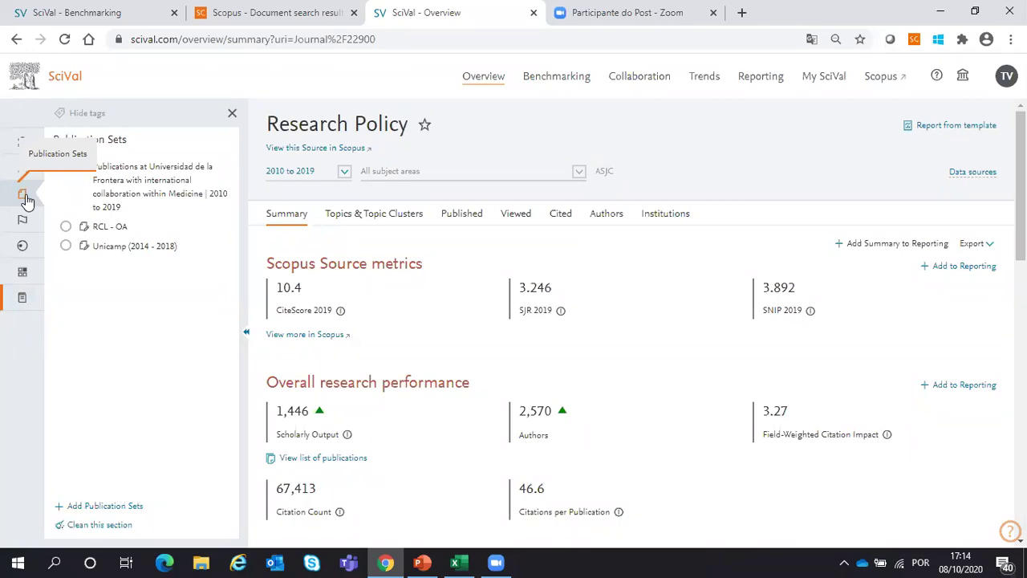
{"action": "left_click", "coordinate": [65, 228]}
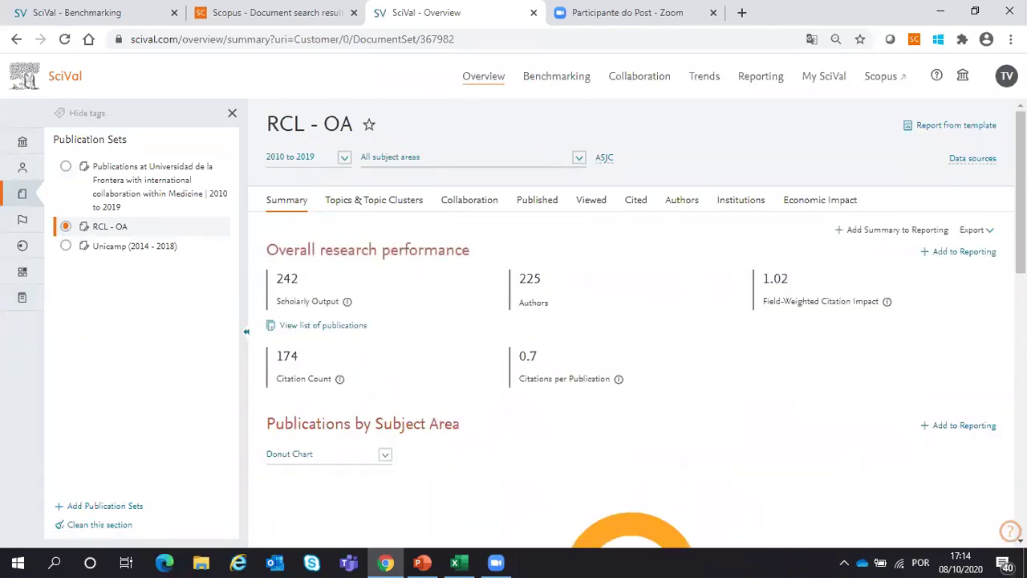
List the top authors of the RCL - OA publication set
{"action": "left_click", "coordinate": [682, 206]}
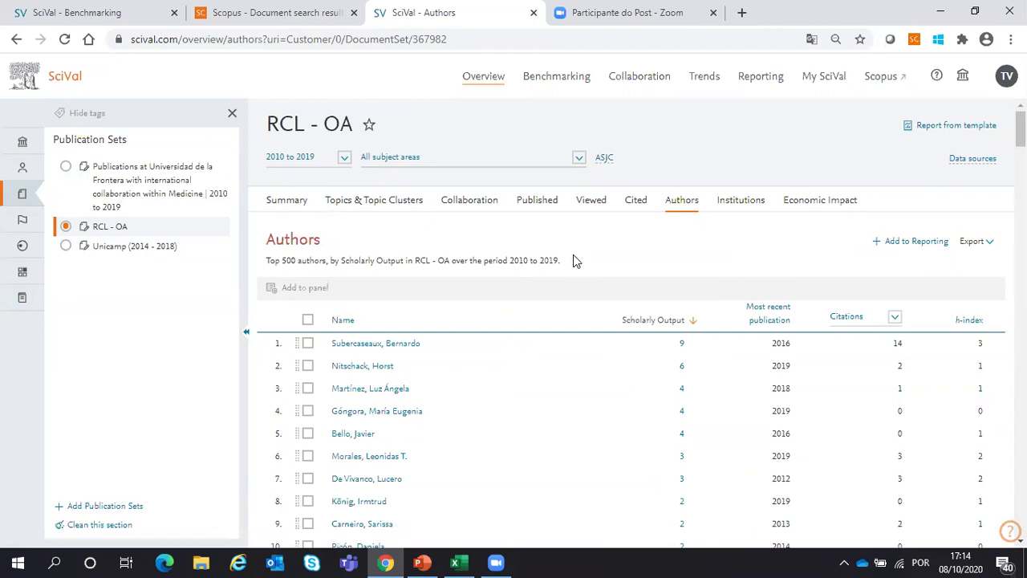
{"action": "scroll", "coordinate": [634, 362], "scroll_direction": "down", "scroll_amount": 5}
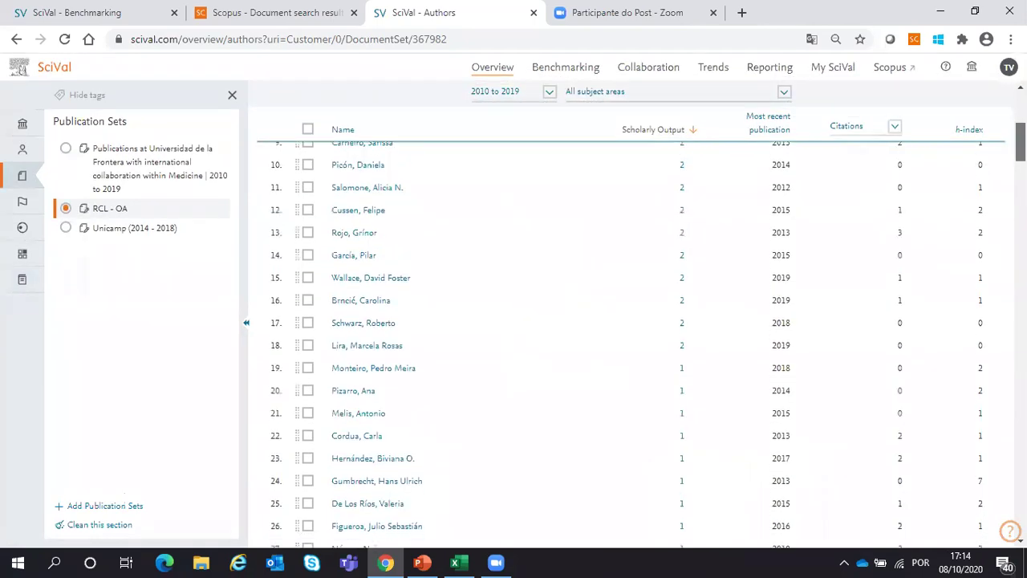
{"action": "scroll", "coordinate": [634, 361], "scroll_direction": "up", "scroll_amount": 5}
{"action": "scroll", "coordinate": [429, 295], "scroll_direction": "up", "scroll_amount": 2}
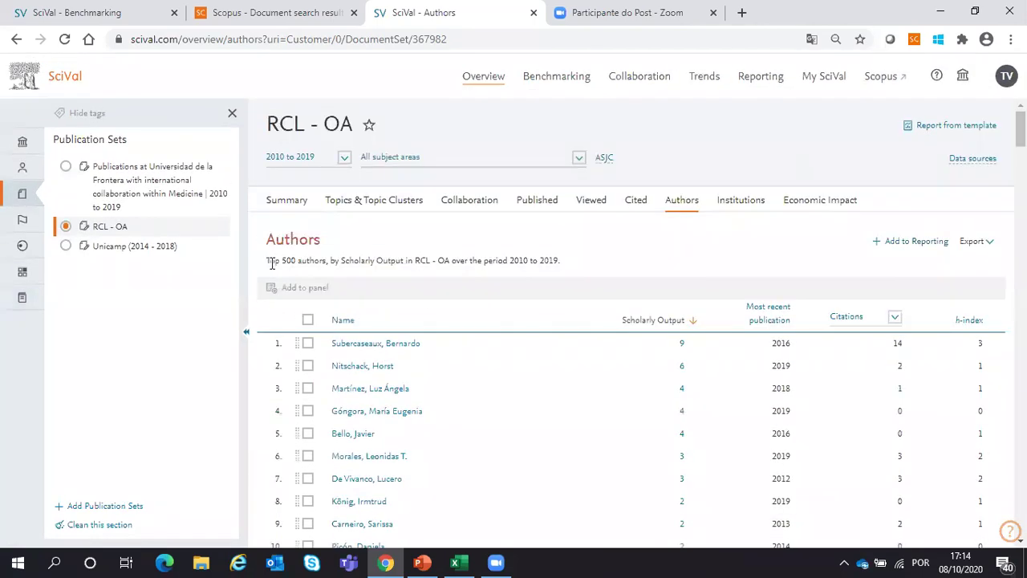
{"action": "left_click_drag", "start_coordinate": [272, 264], "coordinate": [355, 261]}
{"action": "left_click", "coordinate": [473, 259]}
Present PowerPoint slide 31, 'Muchas gracias!', as a full-screen slideshow
{"action": "left_click", "coordinate": [422, 563]}
{"action": "left_click", "coordinate": [86, 498]}
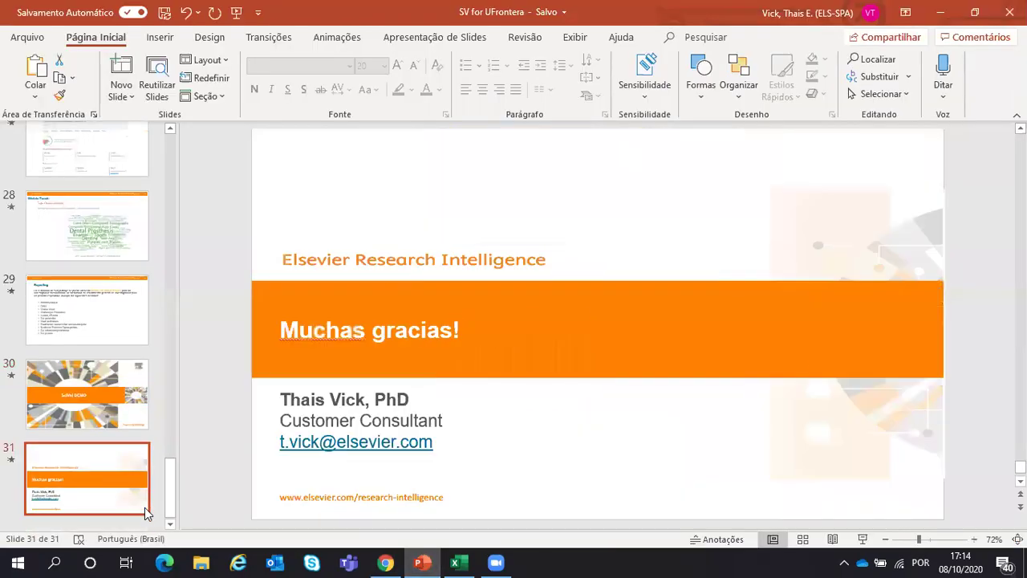
{"action": "left_click", "coordinate": [862, 539]}
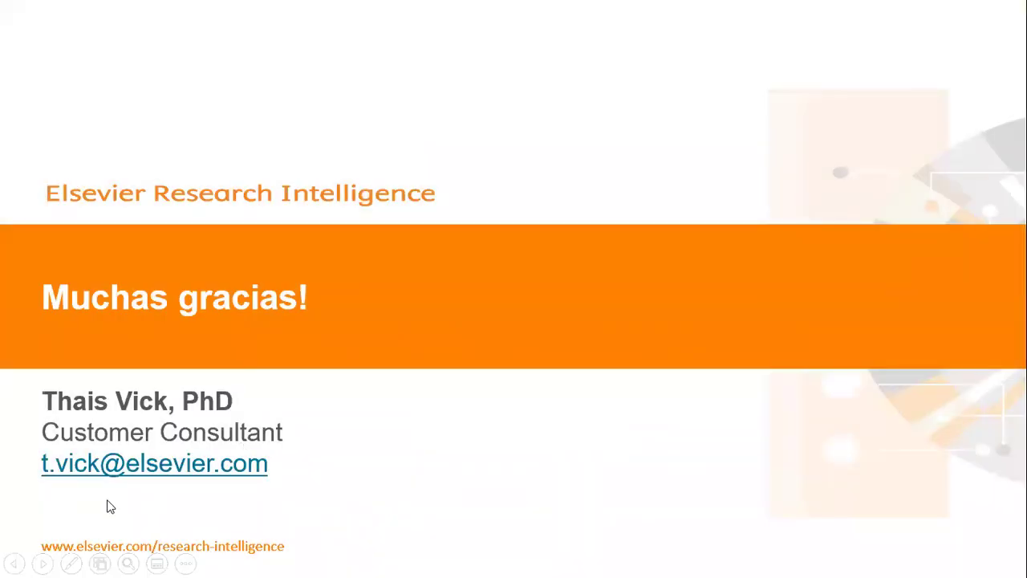
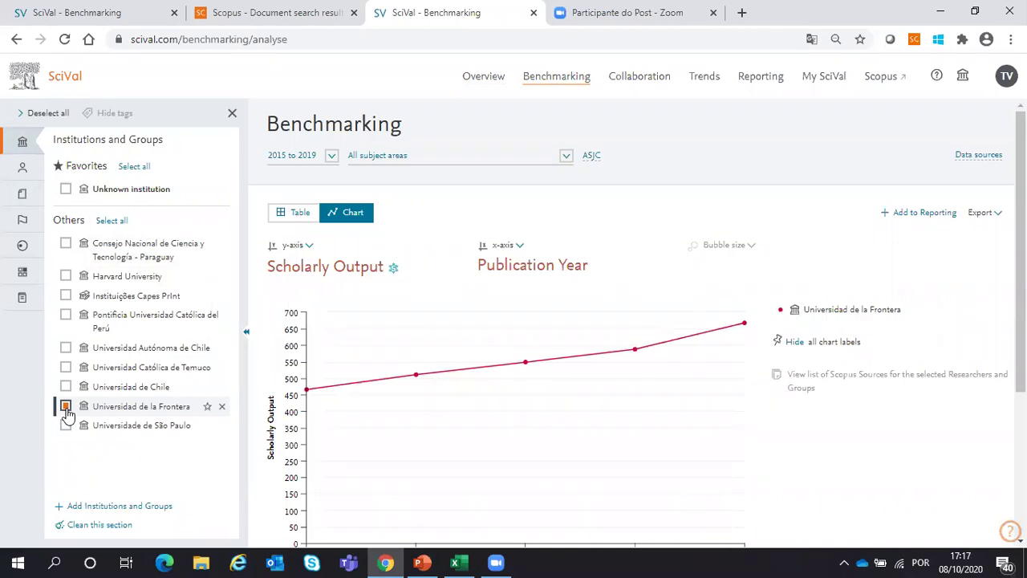
Chart Scholarly Output for the International Journal of Morphology instead of Universidad de la Frontera, opening the y-axis metrics
{"action": "left_click", "coordinate": [34, 299]}
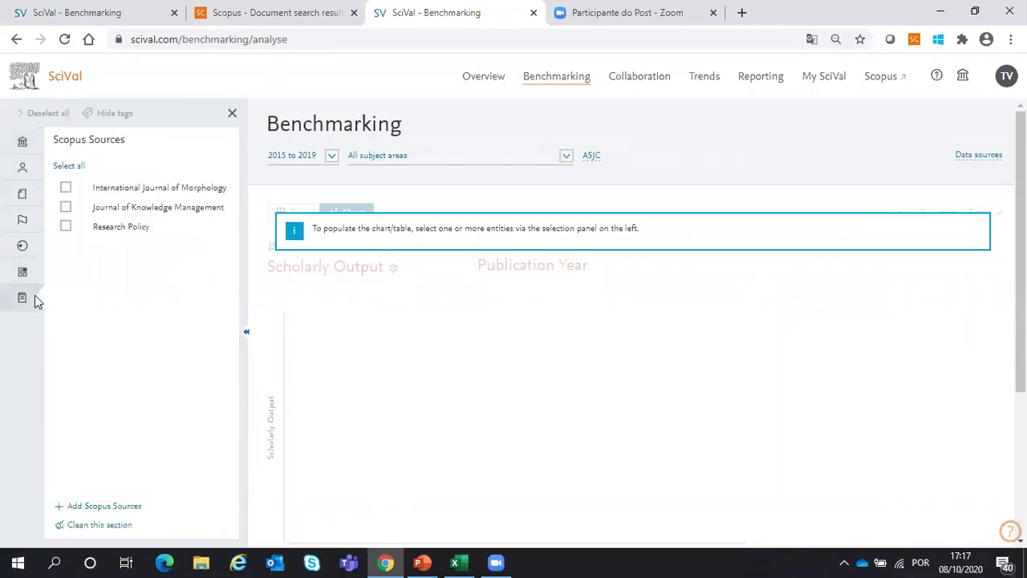
{"action": "left_click", "coordinate": [66, 187]}
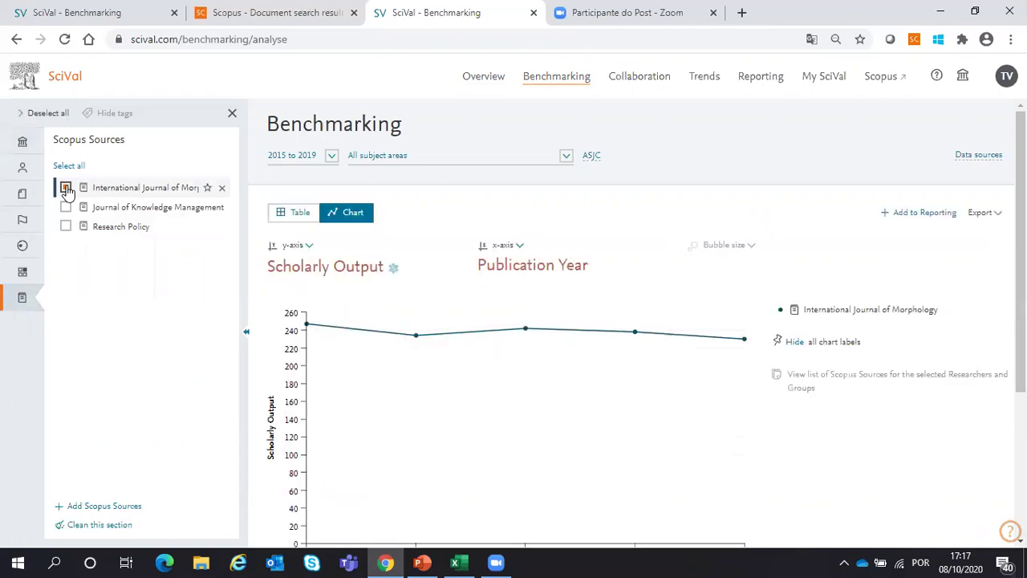
{"action": "left_click", "coordinate": [311, 247]}
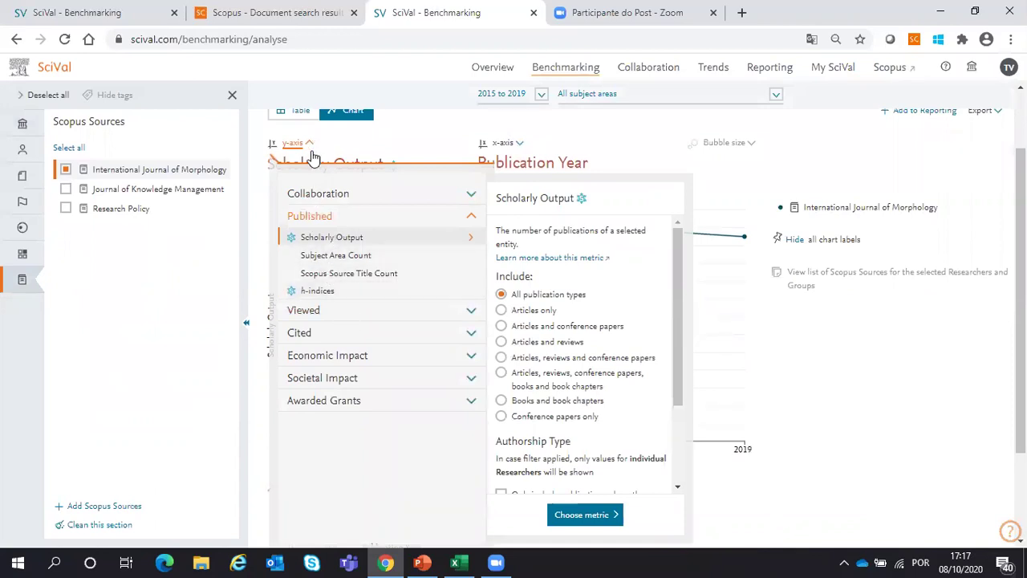
Plot the journal's Citation Count with self-citations excluded
{"action": "left_click", "coordinate": [471, 334]}
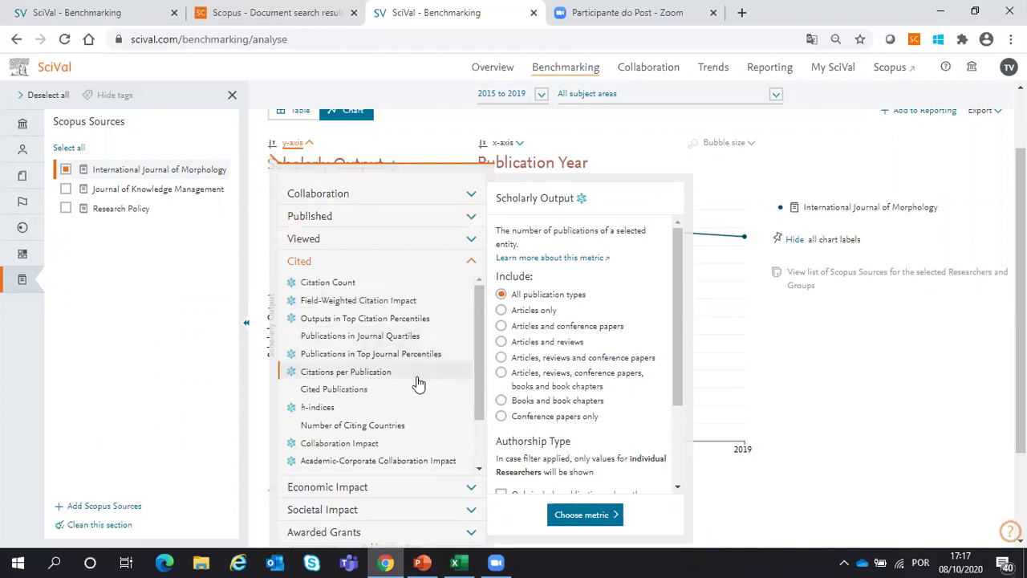
{"action": "left_click_drag", "start_coordinate": [480, 337], "coordinate": [478, 311]}
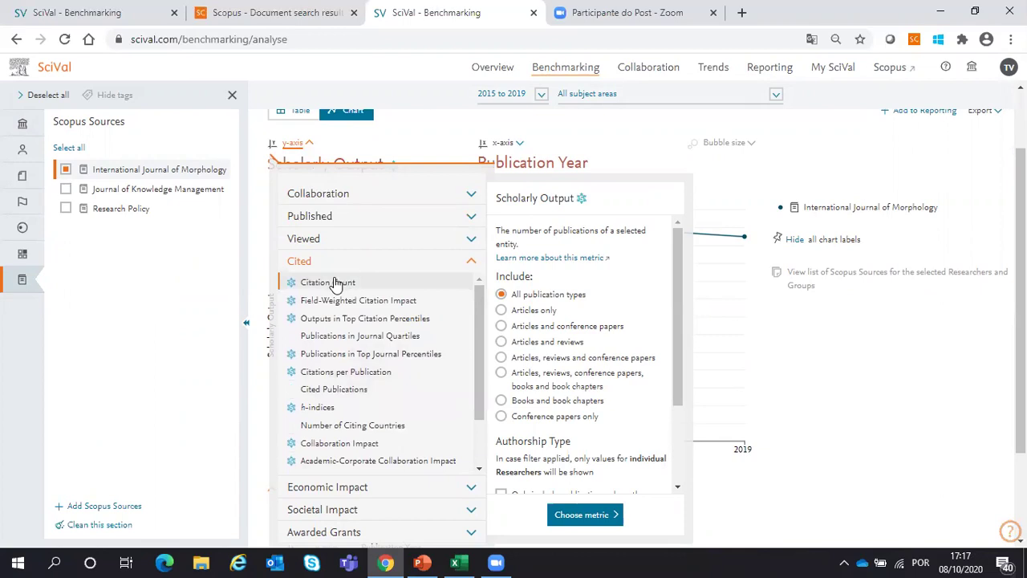
{"action": "left_click", "coordinate": [335, 284]}
{"action": "left_click", "coordinate": [501, 278]}
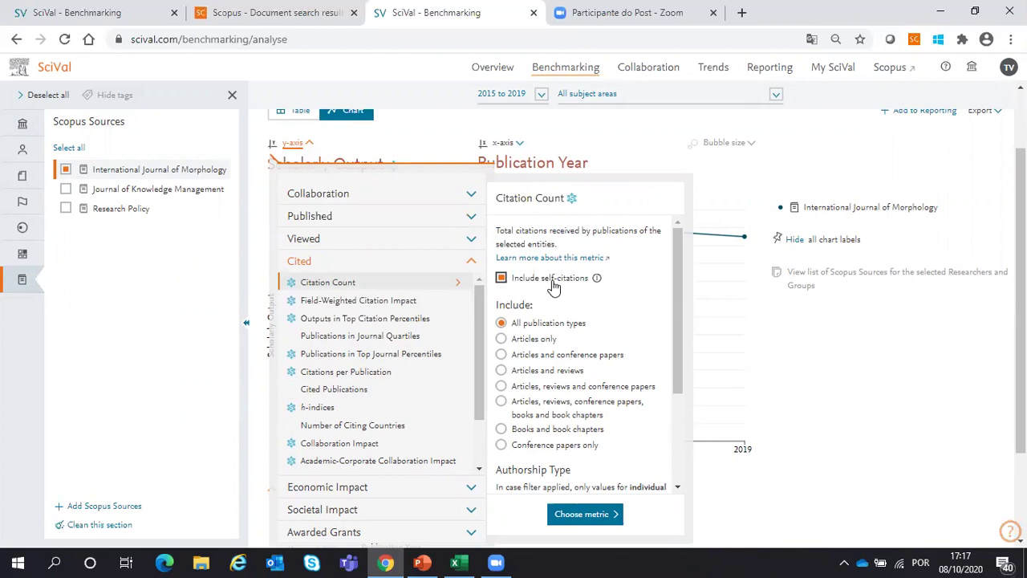
{"action": "left_click", "coordinate": [500, 279]}
{"action": "left_click", "coordinate": [501, 279]}
{"action": "left_click", "coordinate": [500, 278]}
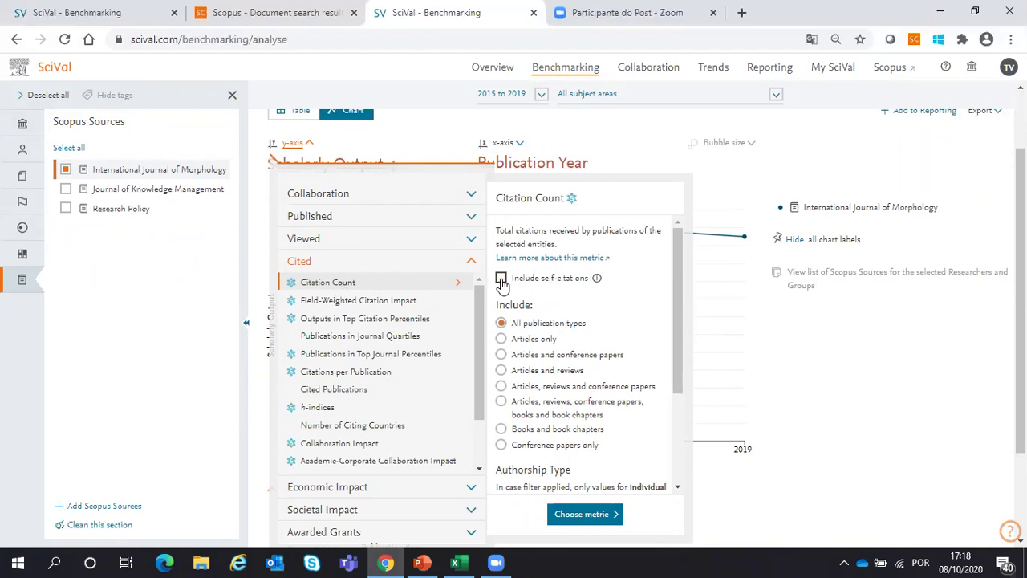
{"action": "left_click", "coordinate": [583, 515]}
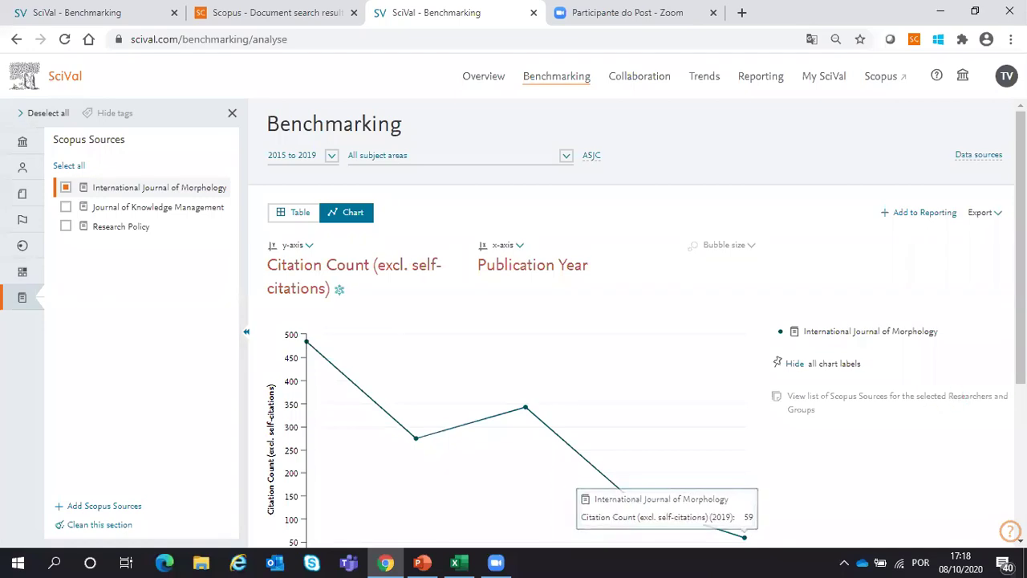
Switch the Citation Count chart to include self-citations
{"action": "scroll", "coordinate": [581, 512], "scroll_direction": "down", "scroll_amount": 2}
{"action": "mouse_move", "coordinate": [526, 261]}
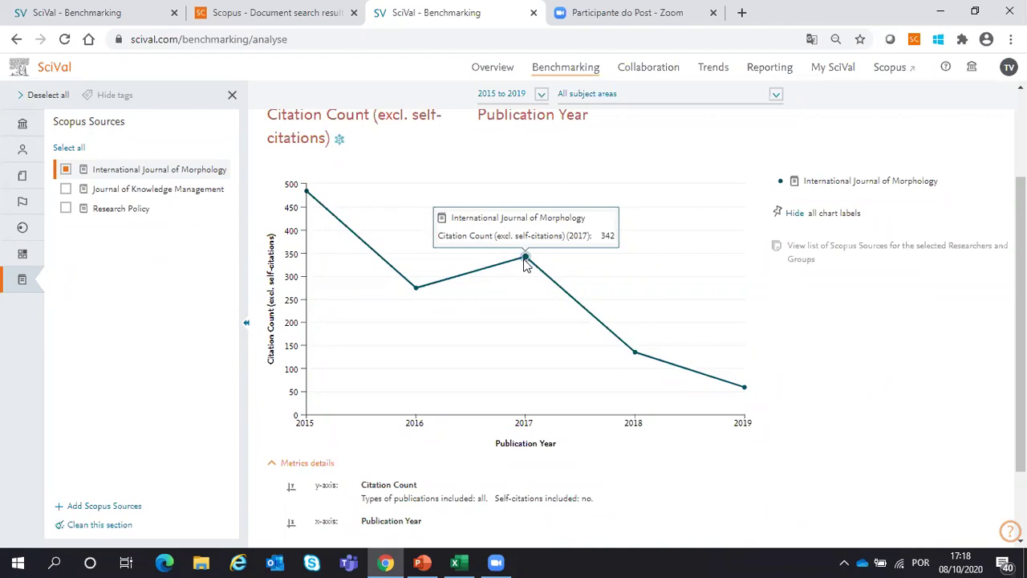
{"action": "scroll", "coordinate": [634, 361], "scroll_direction": "up", "scroll_amount": 2}
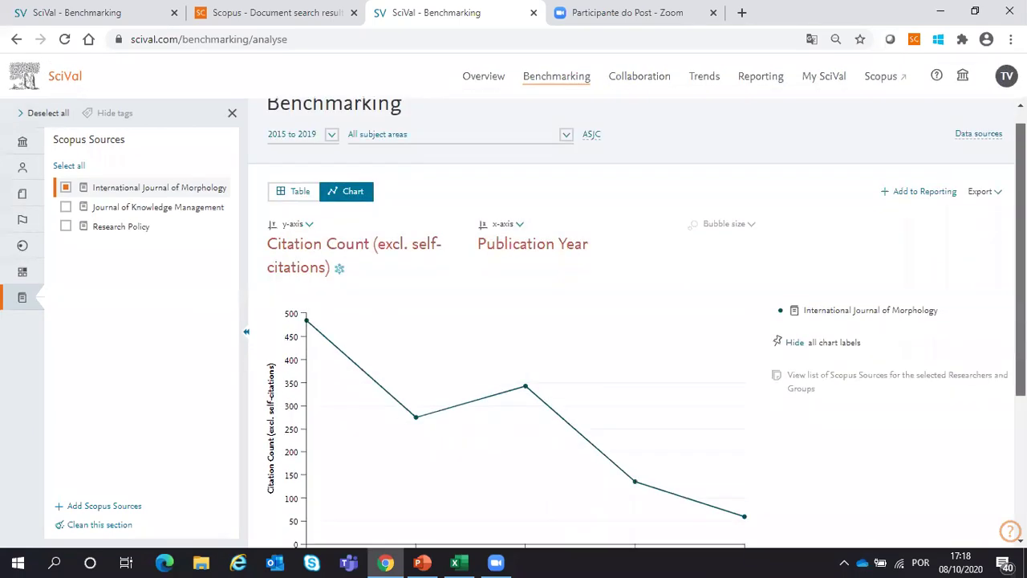
{"action": "left_click", "coordinate": [303, 228]}
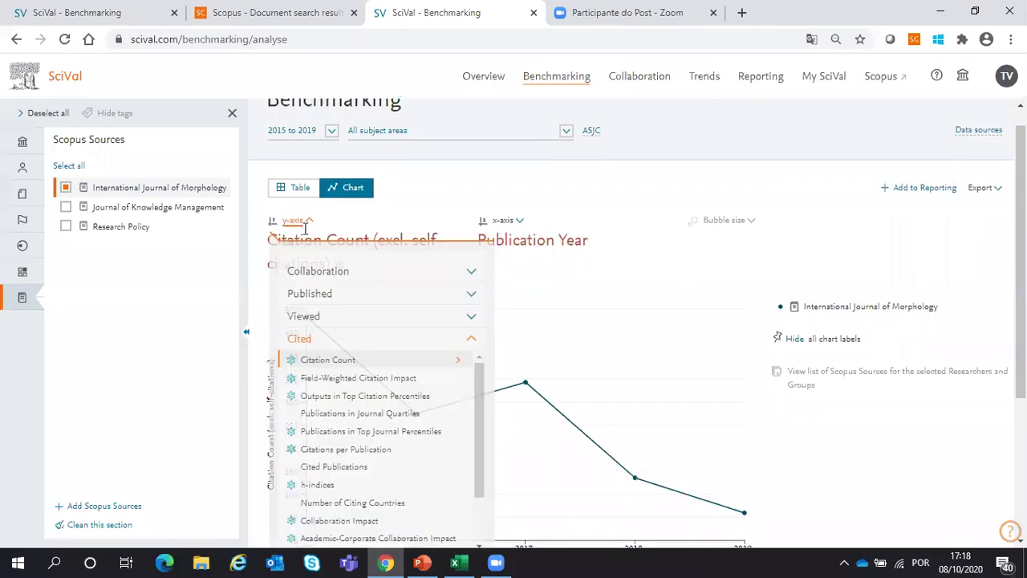
{"action": "left_click", "coordinate": [328, 293]}
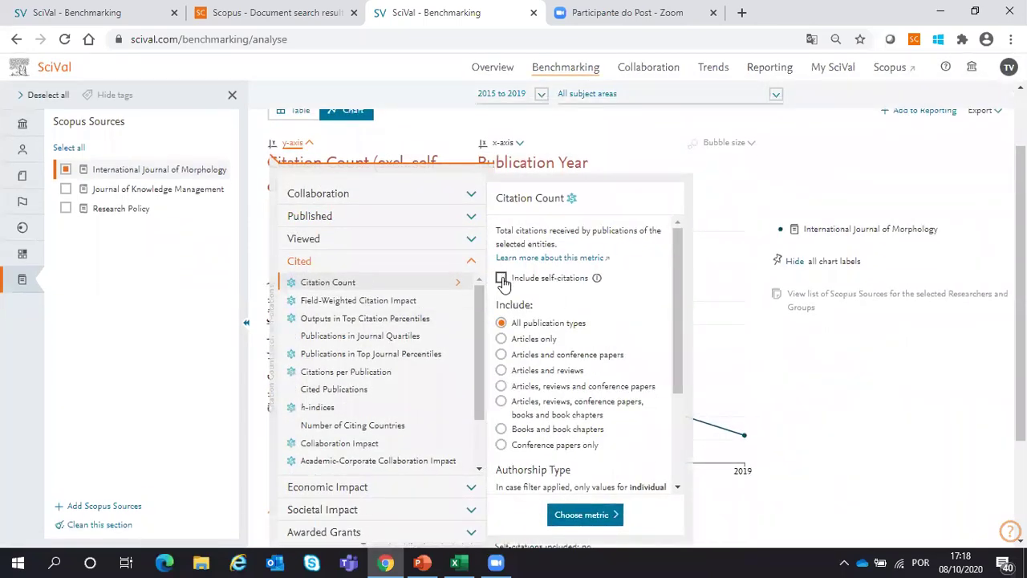
{"action": "left_click", "coordinate": [502, 278]}
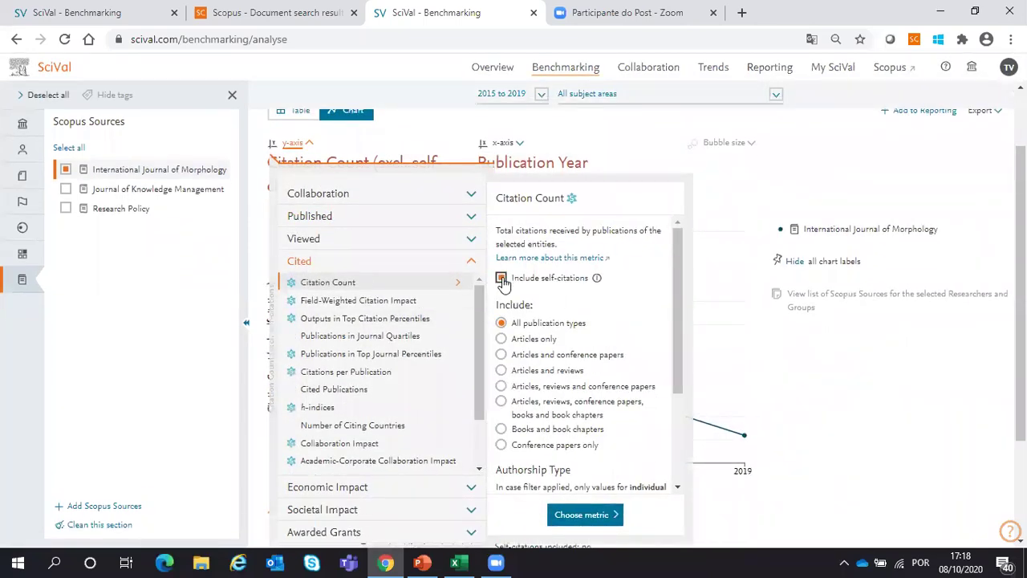
{"action": "left_click", "coordinate": [579, 515]}
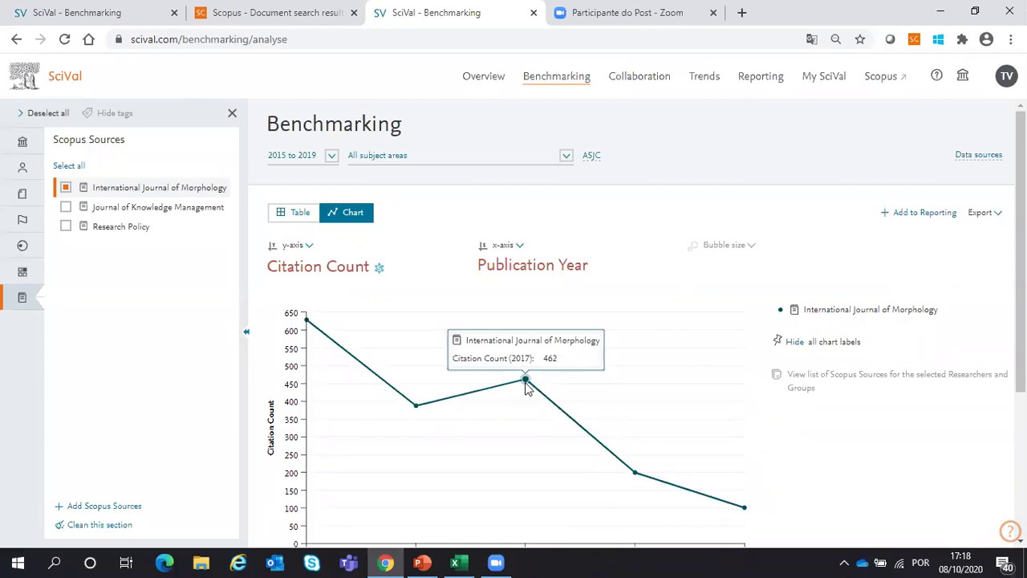
Reopen the y-axis metric panel on Citation Count with self-citations included and all publication types
{"action": "left_click", "coordinate": [309, 246]}
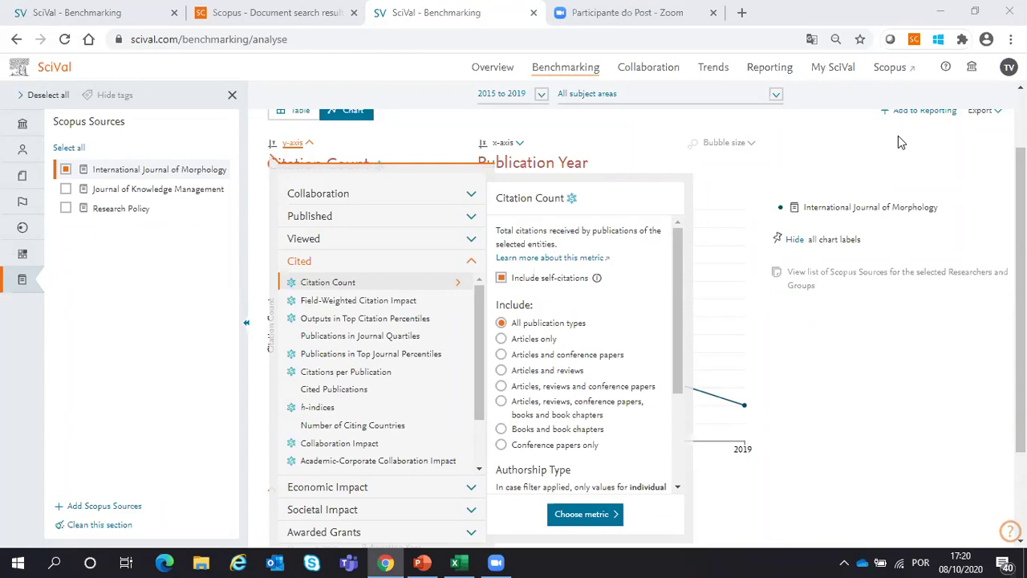
{"action": "left_click", "coordinate": [457, 562]}
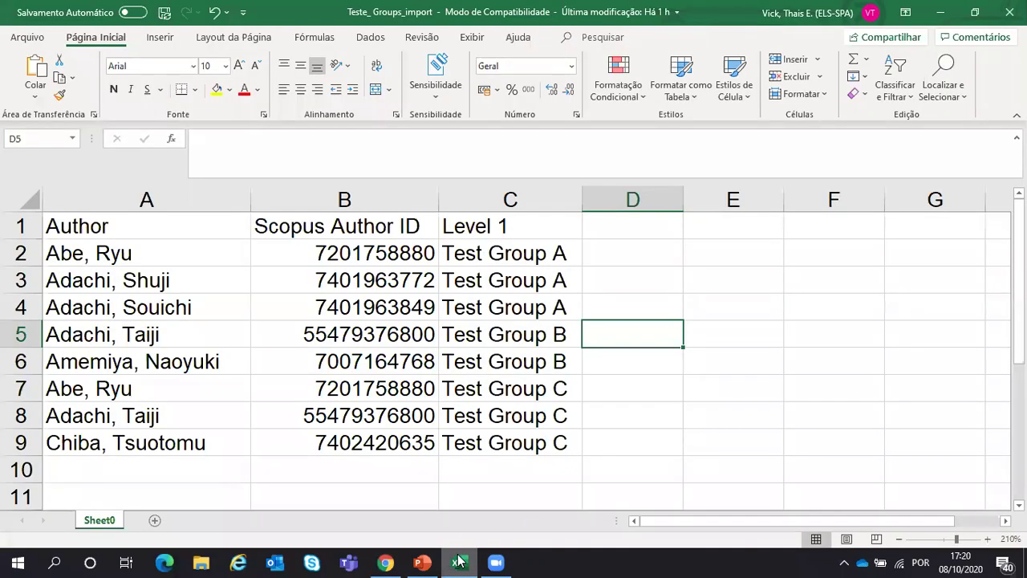
{"action": "left_click", "coordinate": [458, 562]}
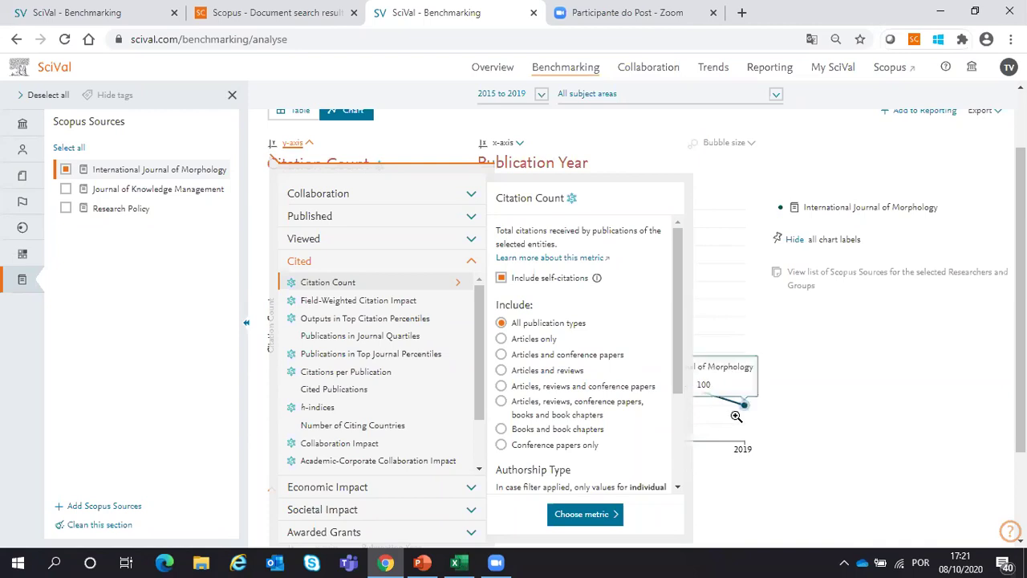
Dismiss the metric picker and list the available Researchers and Groups in the side panel
{"action": "left_click", "coordinate": [817, 416]}
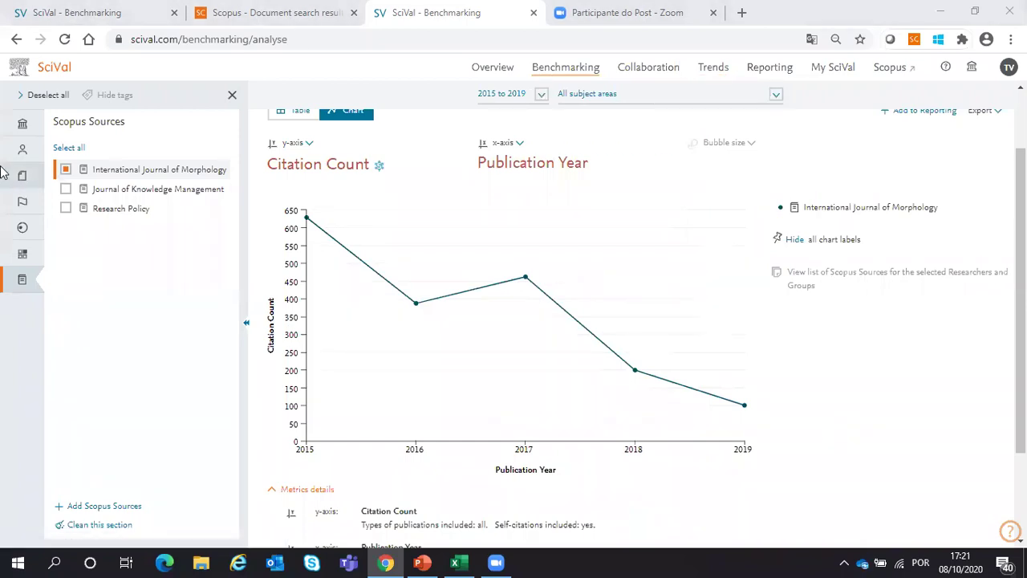
{"action": "left_click", "coordinate": [26, 152]}
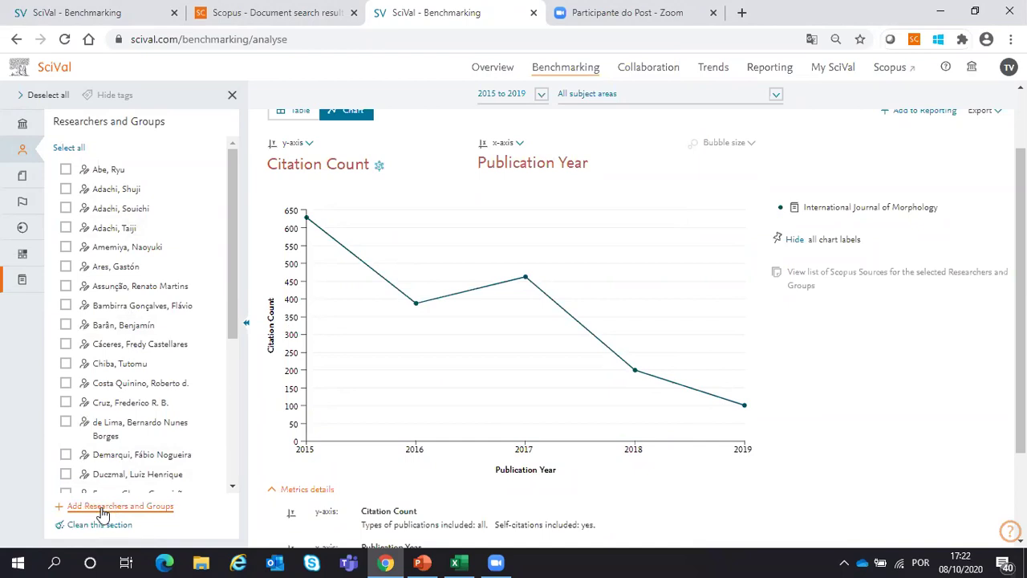
Define a new researcher by entering their last and first name, skip validation, and save
{"action": "left_click", "coordinate": [102, 508]}
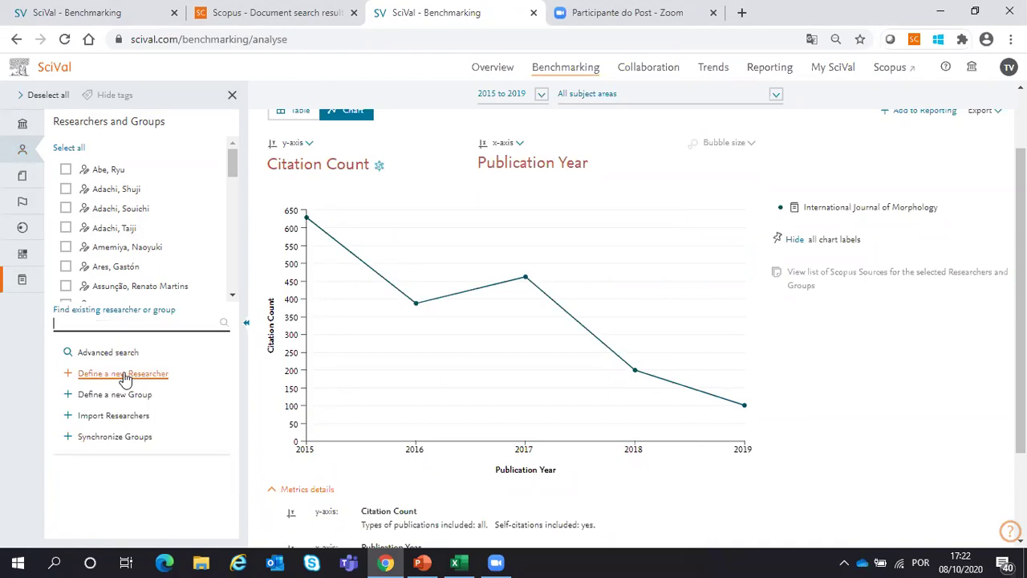
{"action": "left_click", "coordinate": [119, 376]}
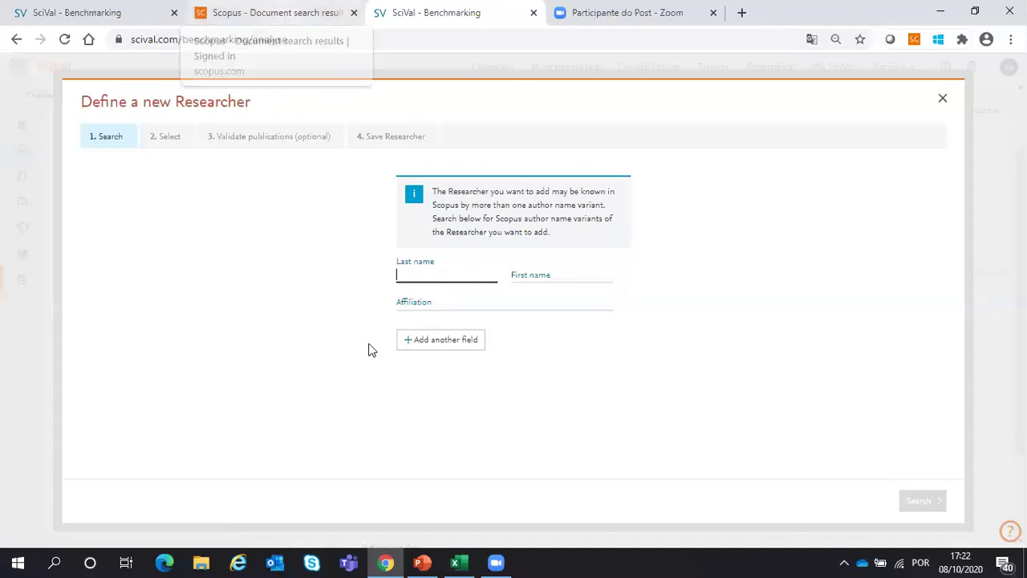
{"action": "left_click", "coordinate": [460, 561]}
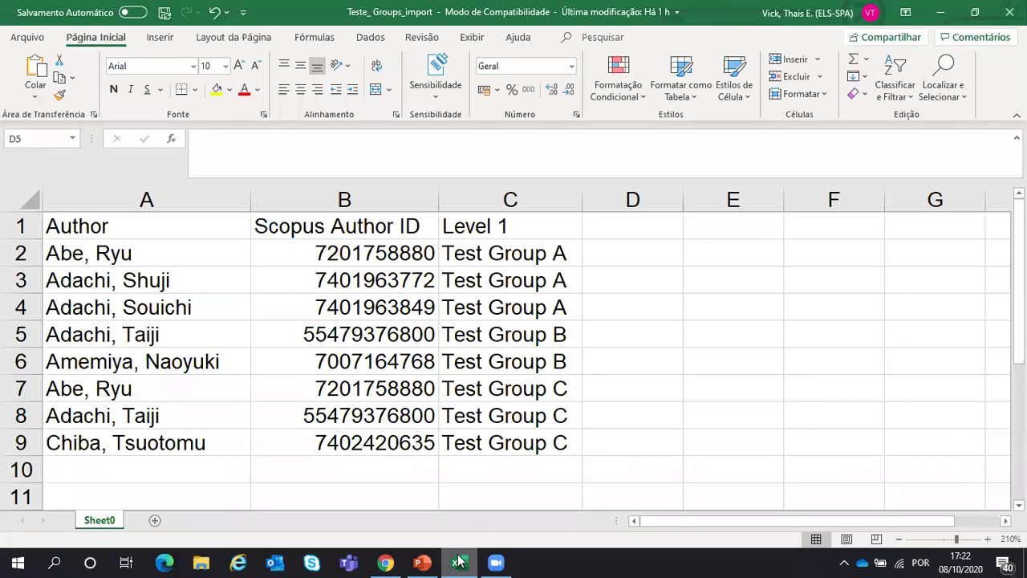
{"action": "left_click", "coordinate": [459, 561]}
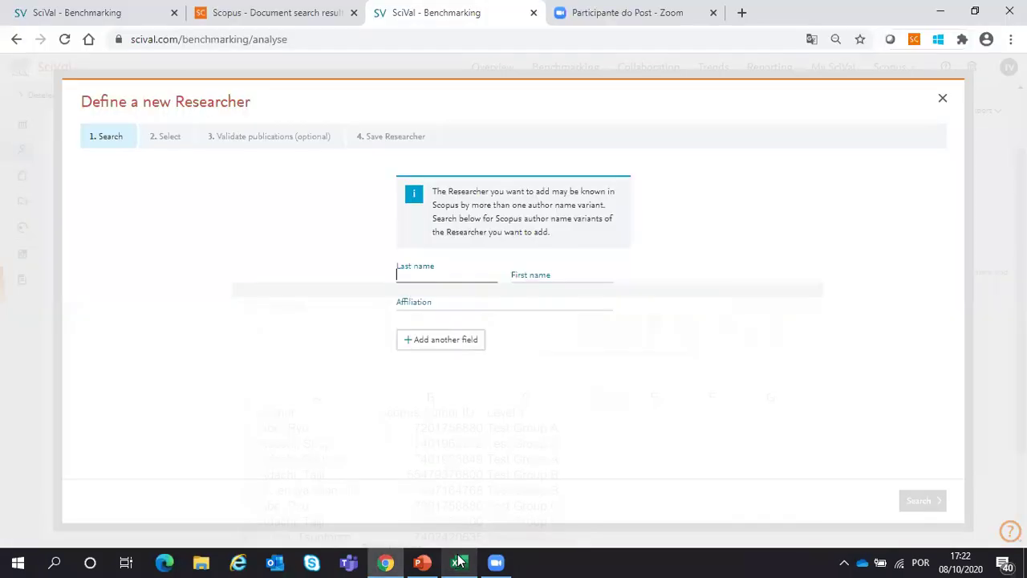
{"action": "left_click", "coordinate": [404, 276]}
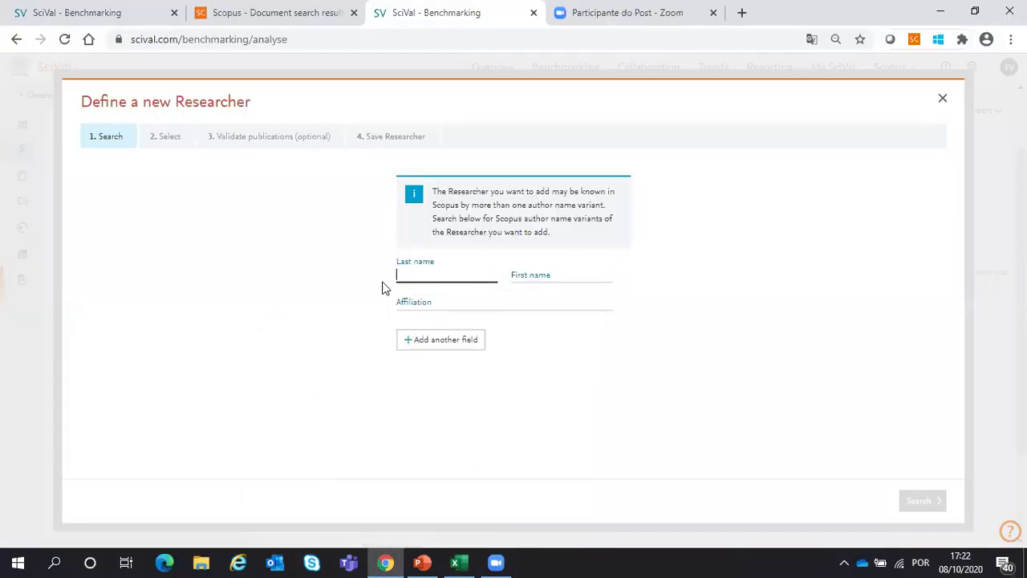
{"action": "type", "text": "vick"}
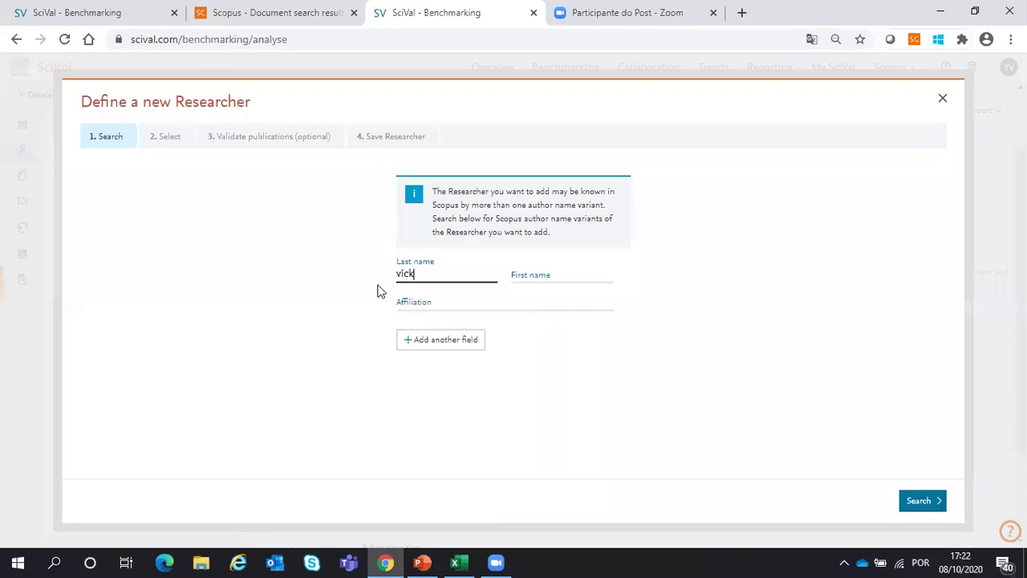
{"action": "left_click", "coordinate": [557, 280]}
{"action": "type", "text": "thais"}
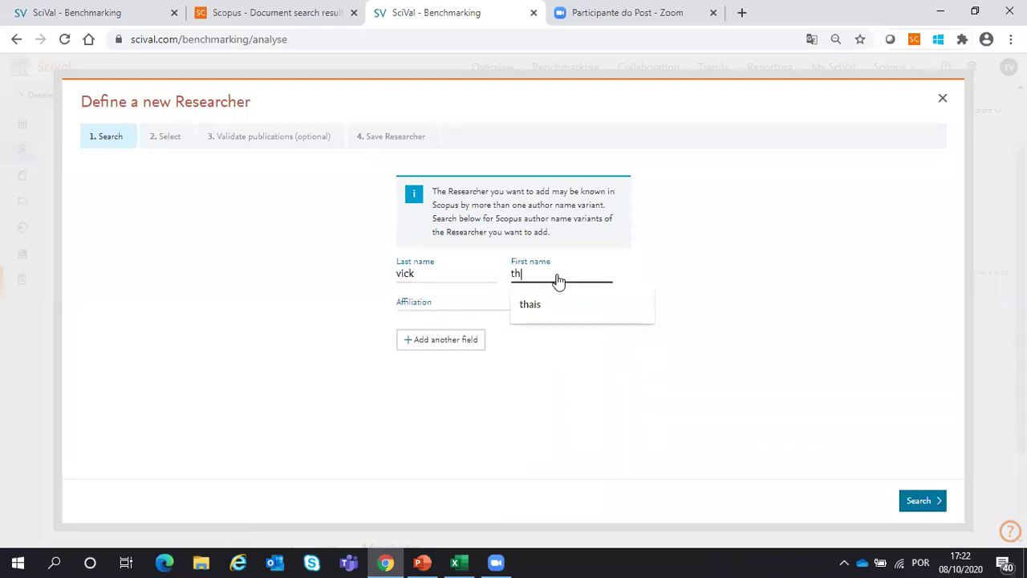
{"action": "left_click", "coordinate": [914, 501]}
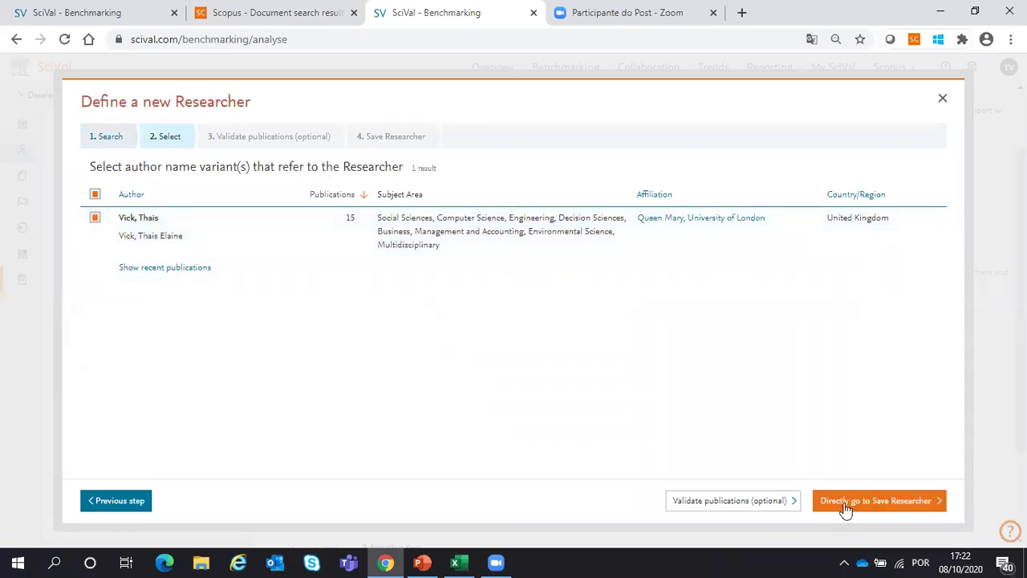
{"action": "left_click", "coordinate": [842, 505]}
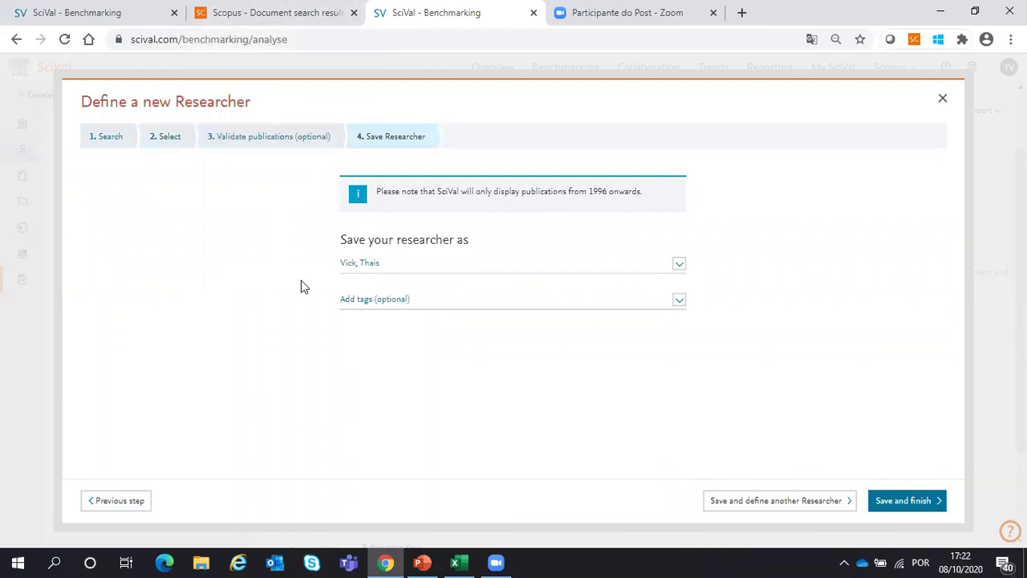
{"action": "left_click", "coordinate": [904, 504]}
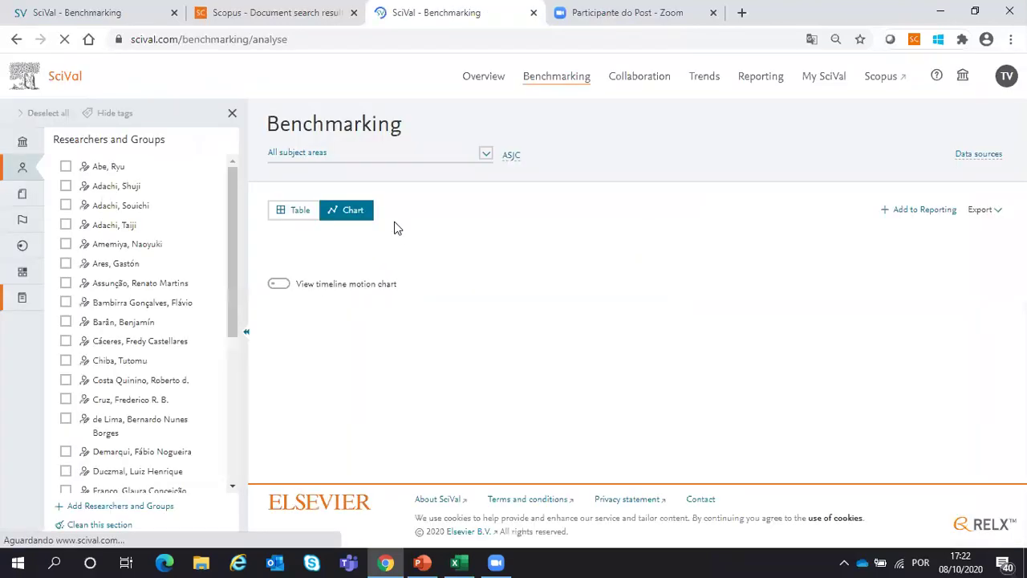
Show the journal's Overview with the Researchers and Groups list scrolled to the bottom
{"action": "left_click", "coordinate": [487, 80]}
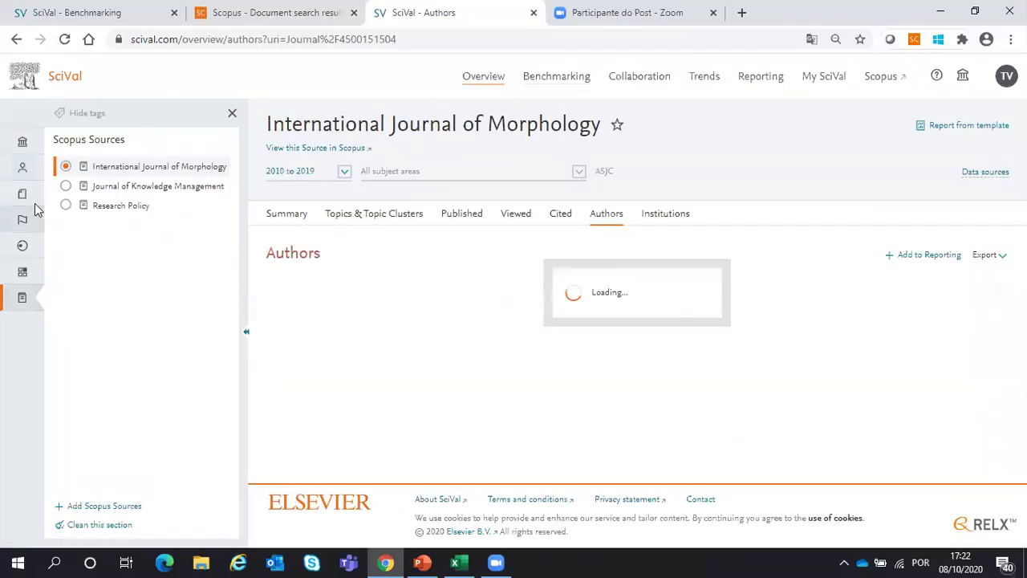
{"action": "left_click", "coordinate": [22, 169]}
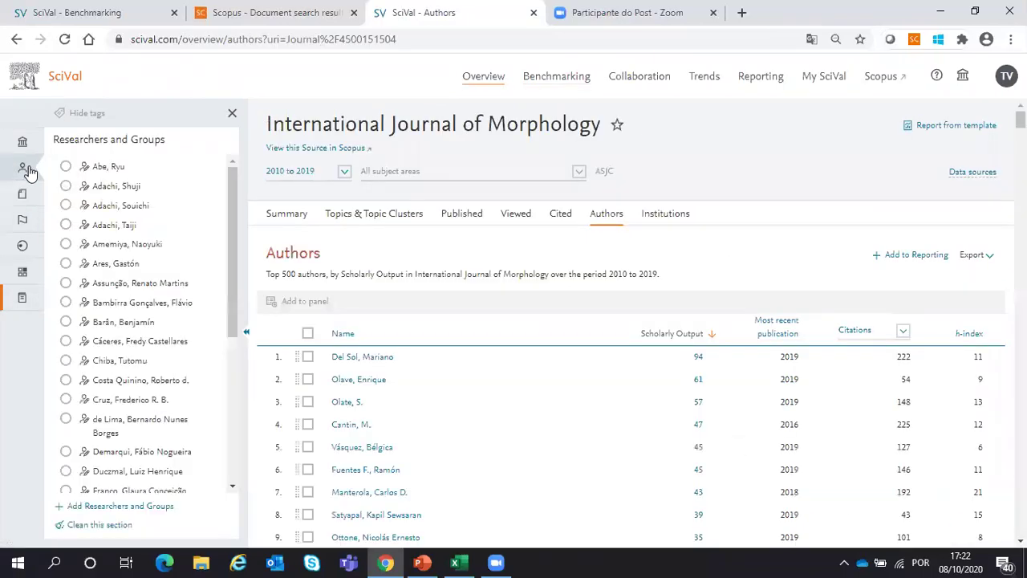
{"action": "left_click_drag", "start_coordinate": [232, 196], "coordinate": [233, 341]}
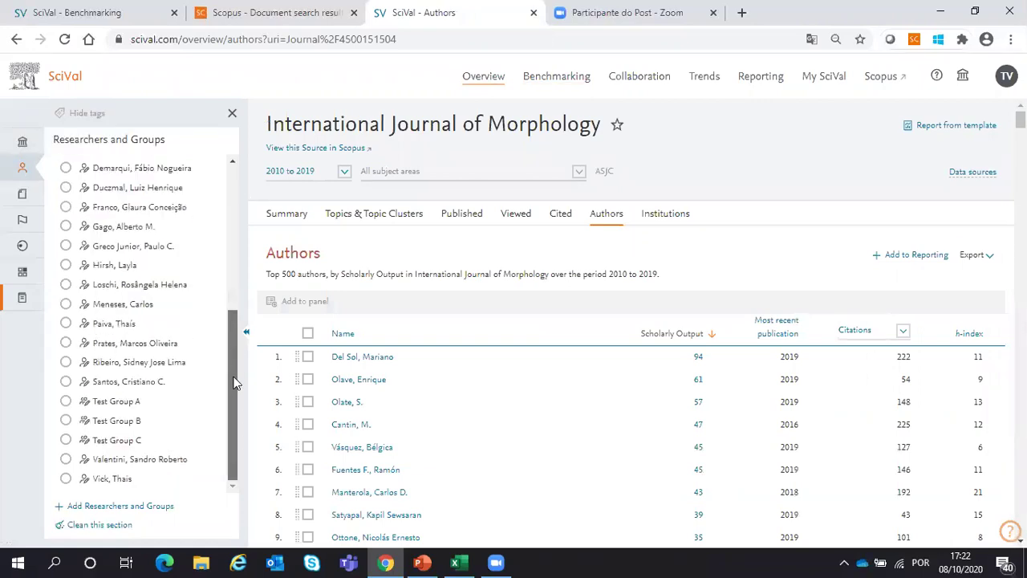
Load the last researcher's Overview: 14 publications, 109 citations, FWCI 0.96, h-index 5
{"action": "left_click", "coordinate": [100, 484]}
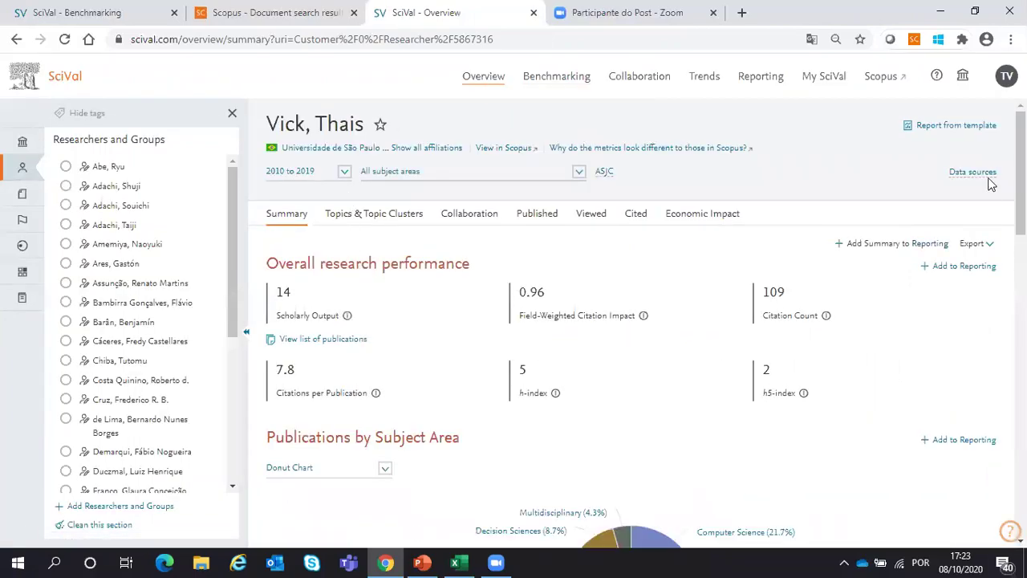
{"action": "left_click_drag", "start_coordinate": [1020, 180], "coordinate": [1020, 113]}
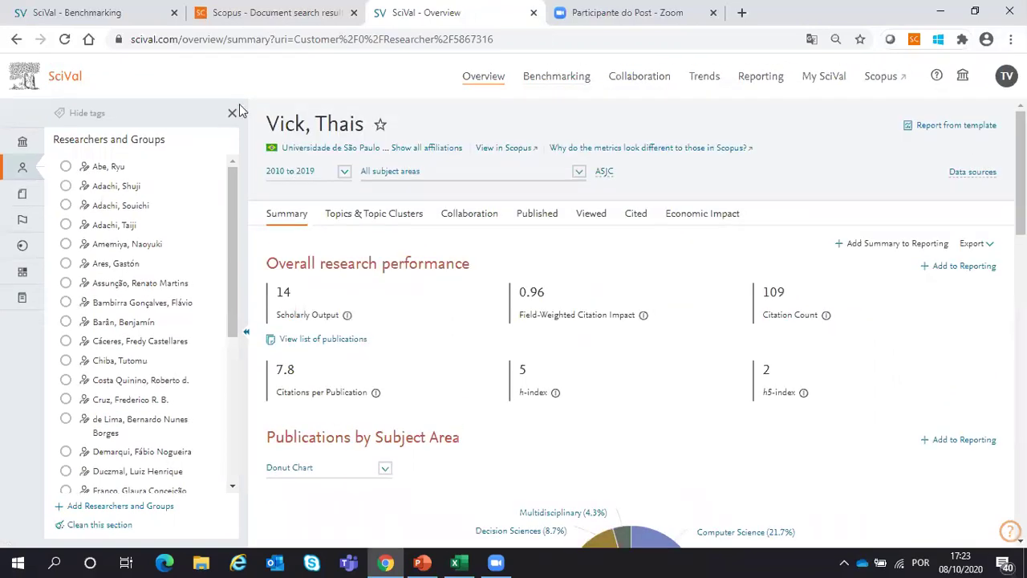
{"action": "left_click_drag", "start_coordinate": [266, 123], "coordinate": [366, 122]}
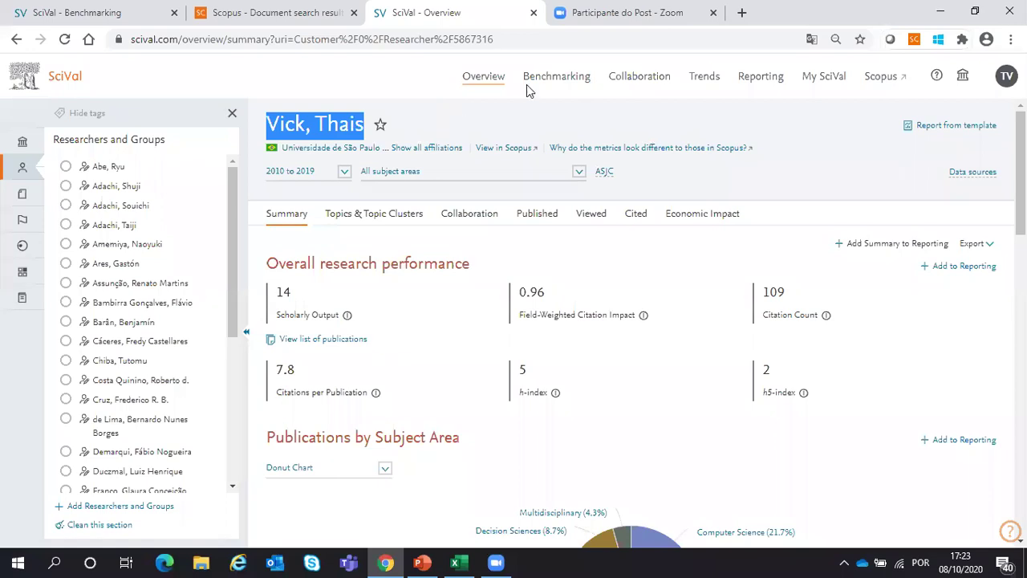
{"action": "left_click", "coordinate": [497, 562]}
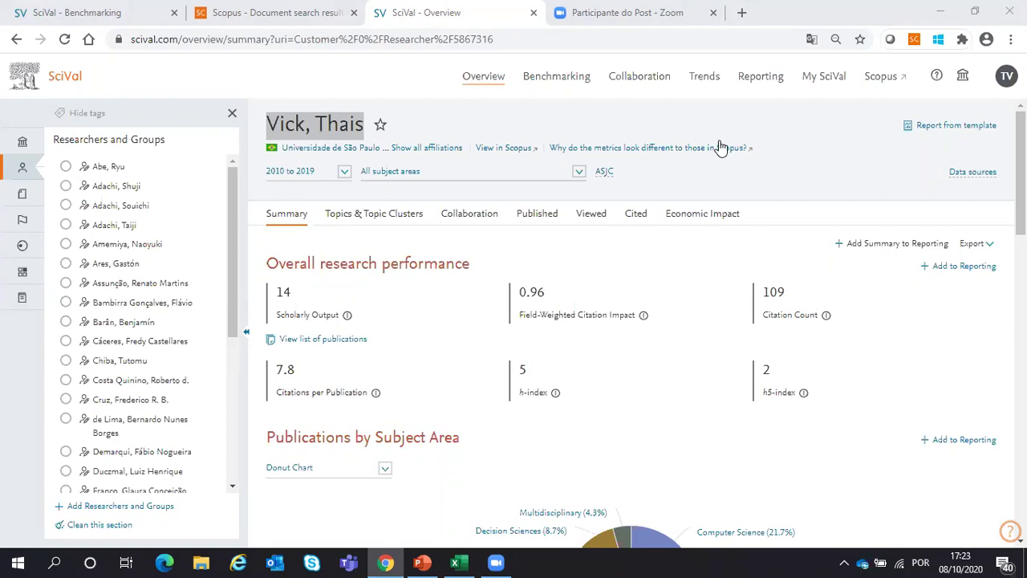
{"action": "left_click", "coordinate": [731, 189]}
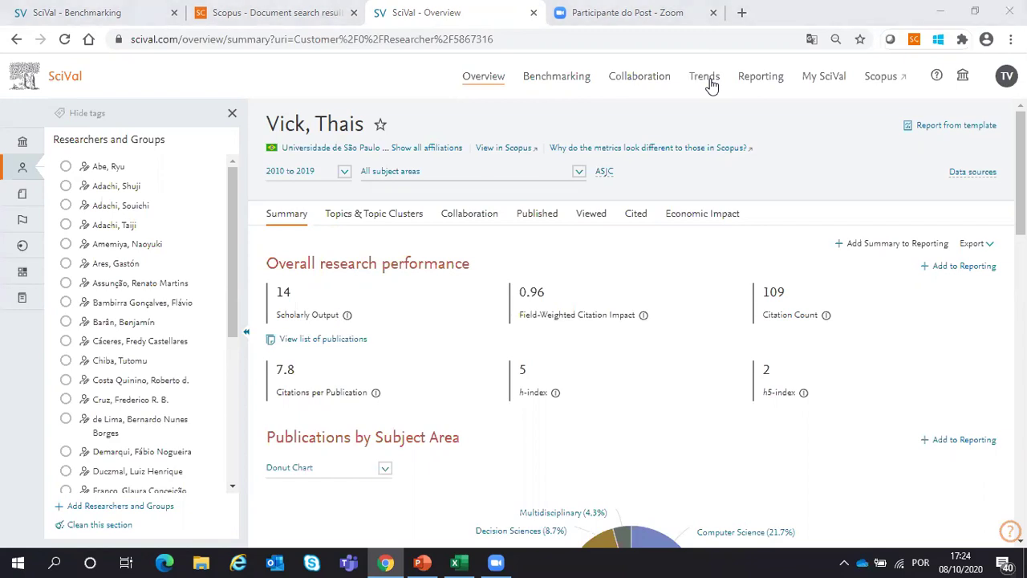
From My SciVal's researchers and groups page, start an Import Researchers via Add new
{"action": "left_click", "coordinate": [822, 87]}
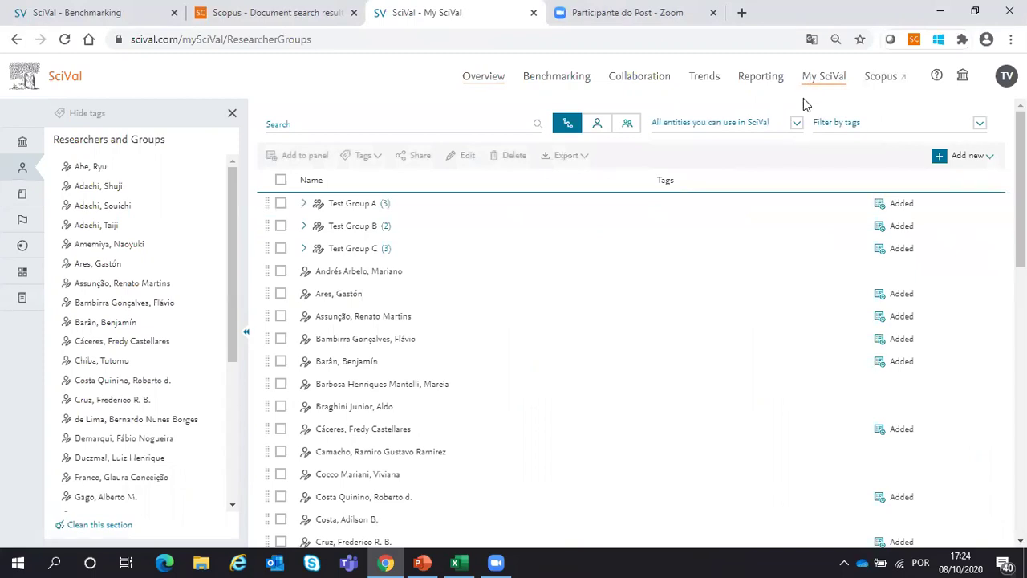
{"action": "left_click", "coordinate": [982, 161]}
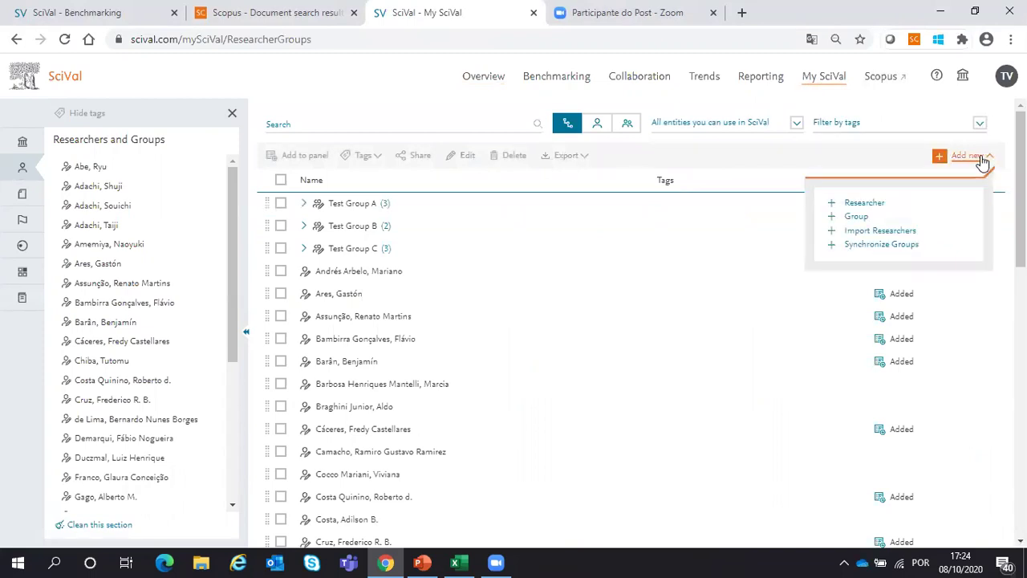
{"action": "left_click", "coordinate": [904, 233]}
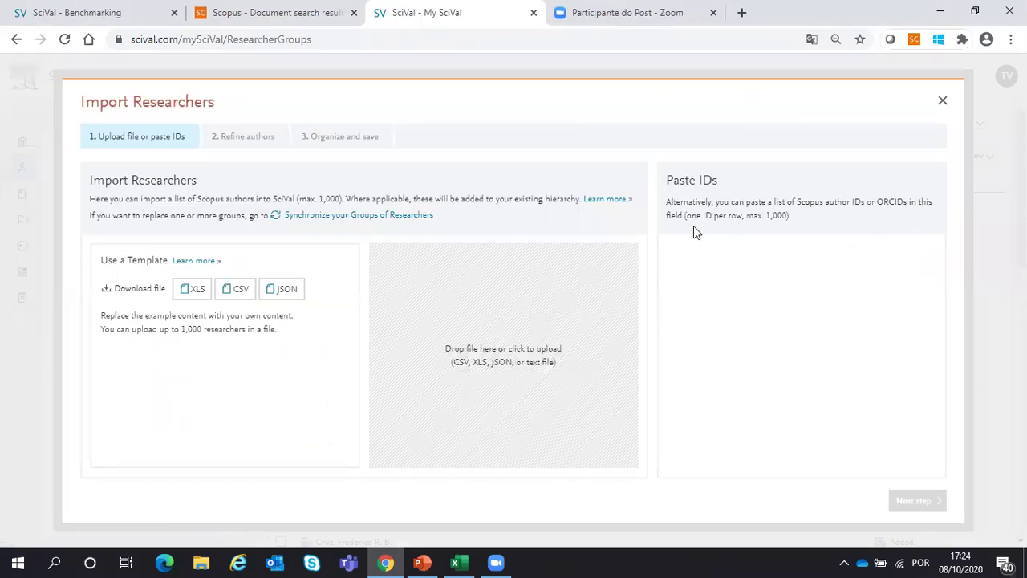
Review the Paste IDs and ORCID options, then close the import dialog and confirm stopping
{"action": "left_click_drag", "start_coordinate": [666, 203], "coordinate": [731, 183]}
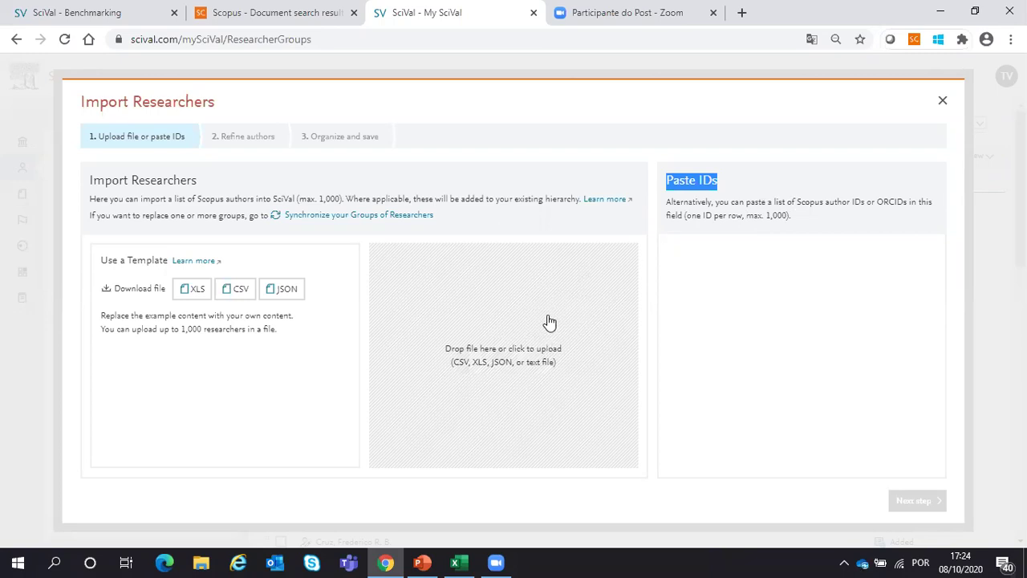
{"action": "left_click_drag", "start_coordinate": [878, 202], "coordinate": [904, 203]}
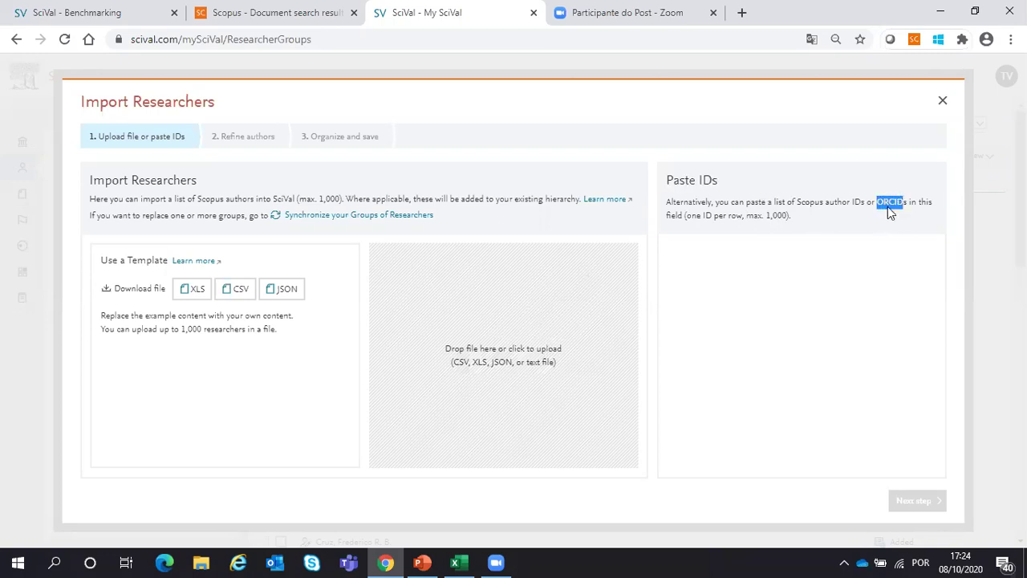
{"action": "left_click", "coordinate": [707, 281]}
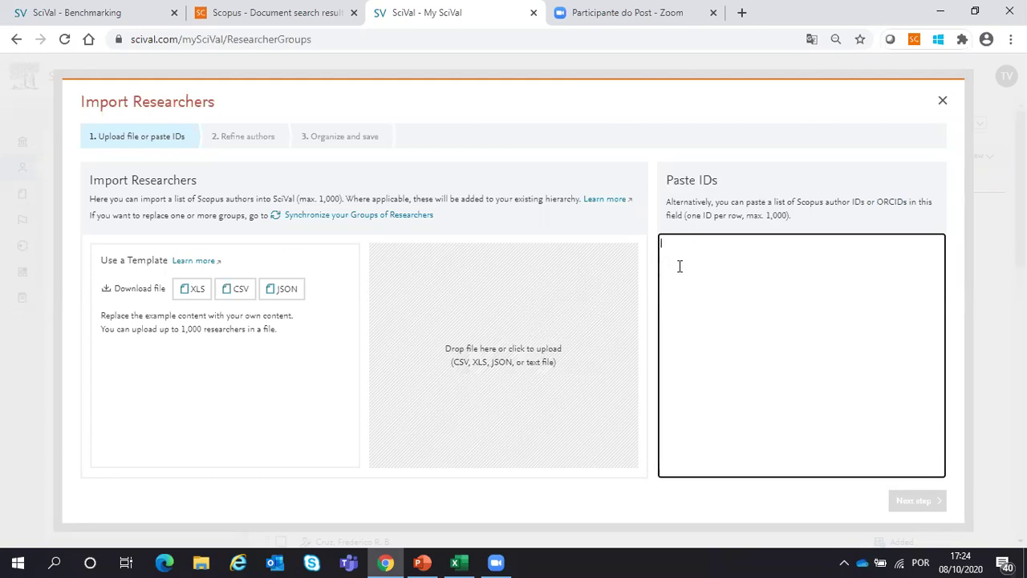
{"action": "left_click", "coordinate": [943, 102]}
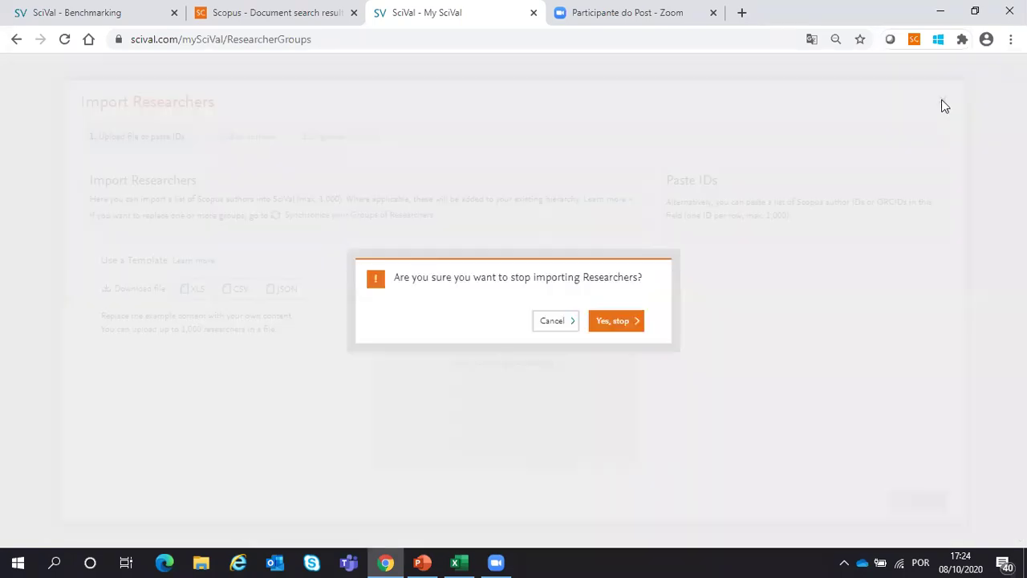
{"action": "left_click", "coordinate": [615, 321]}
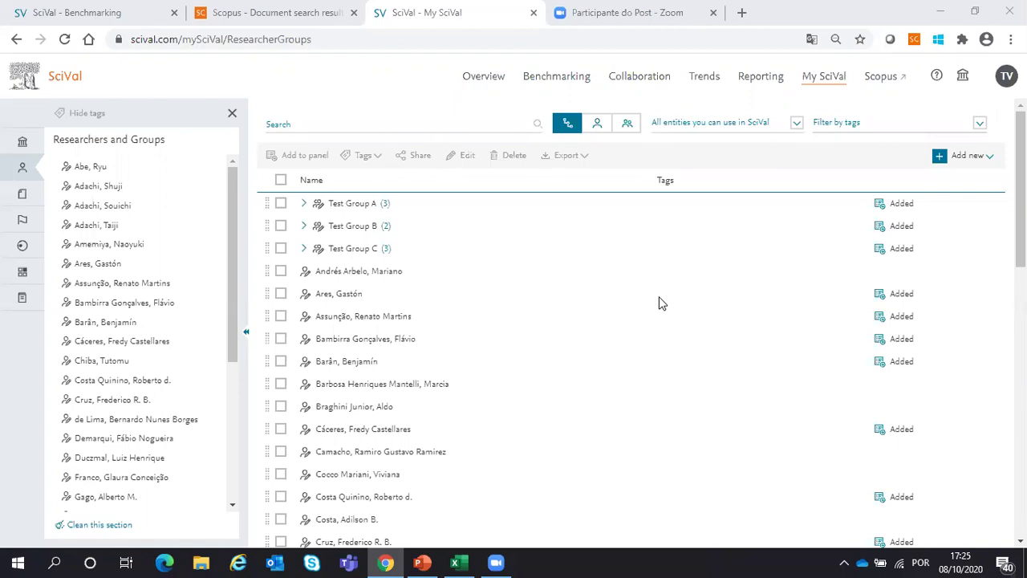
{"action": "mouse_move", "coordinate": [467, 562]}
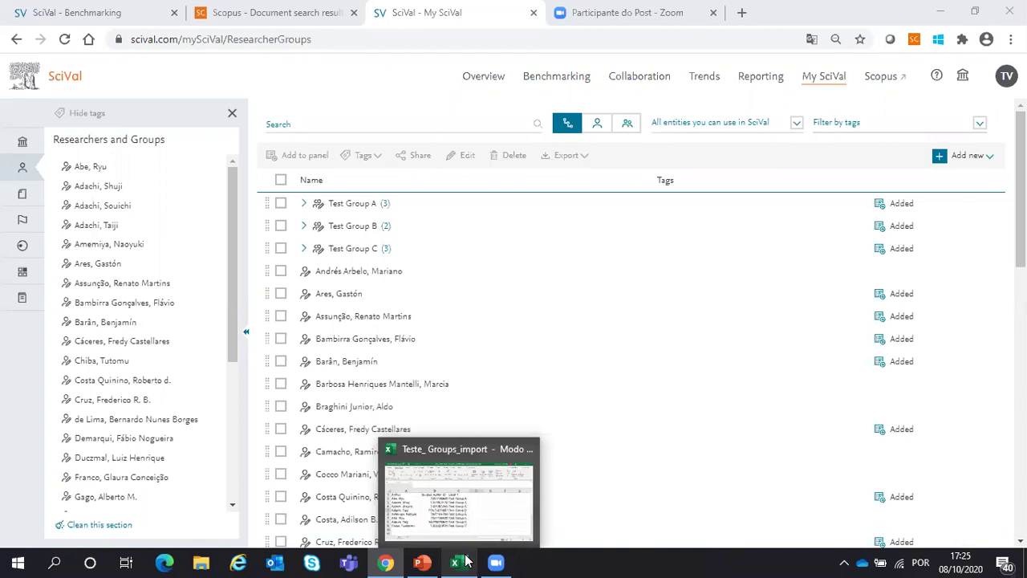
{"action": "left_click", "coordinate": [467, 561]}
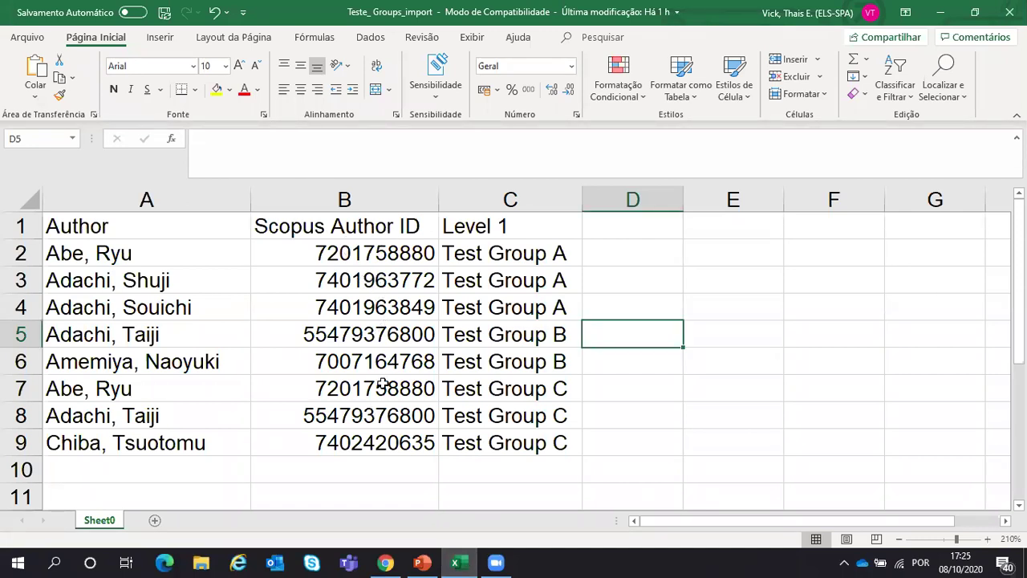
{"action": "left_click", "coordinate": [379, 251]}
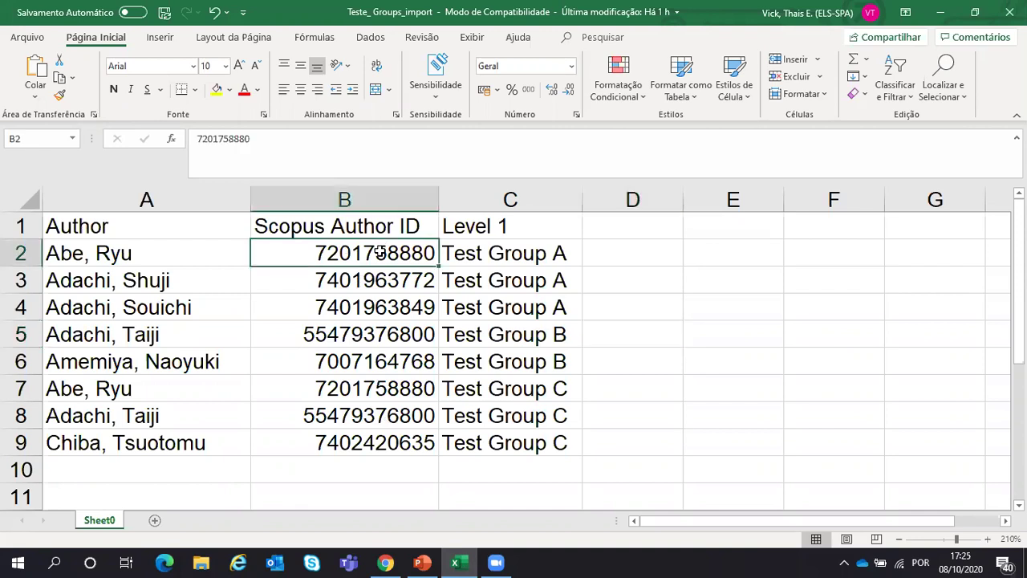
{"action": "left_click", "coordinate": [372, 281]}
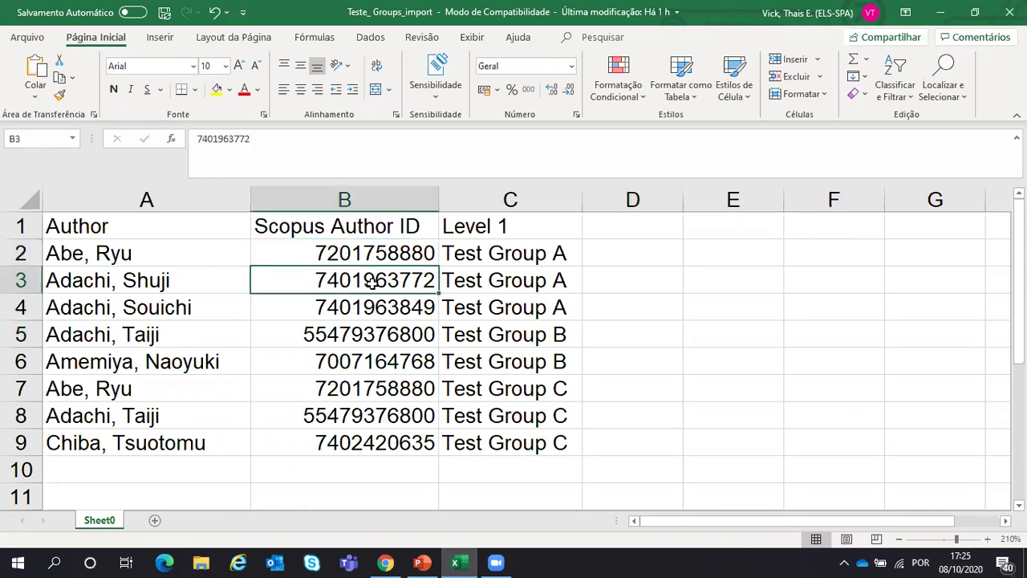
{"action": "left_click", "coordinate": [455, 562]}
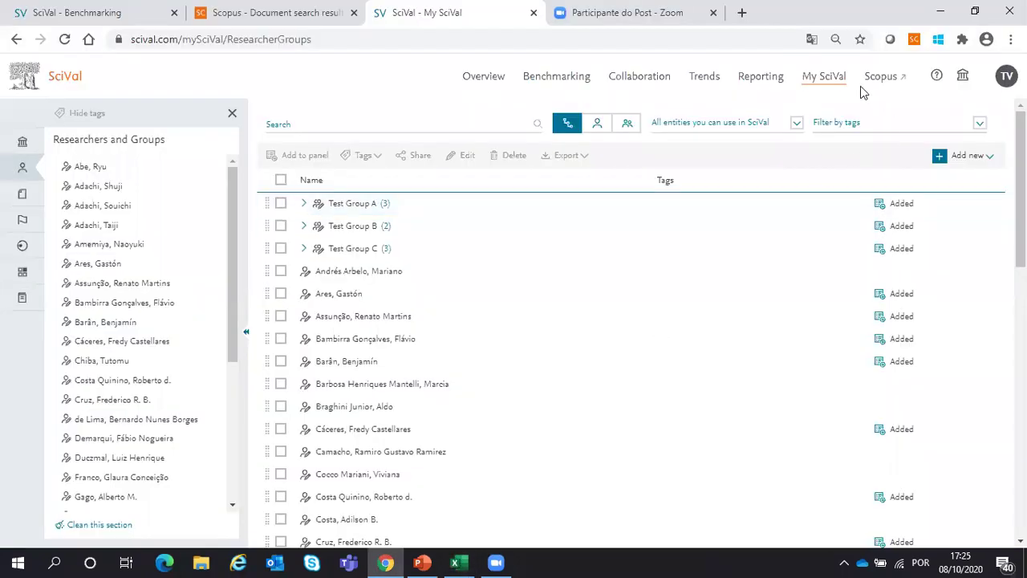
Reopen and abandon the researcher import, then present PowerPoint's 'Muchas gracias!' slide 31 full screen
{"action": "left_click", "coordinate": [969, 158]}
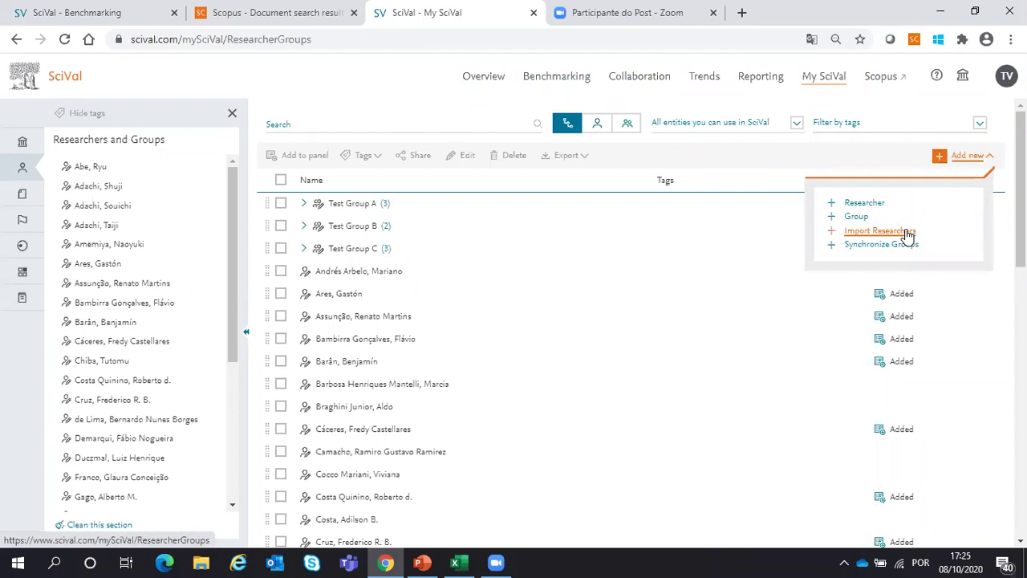
{"action": "left_click", "coordinate": [905, 231]}
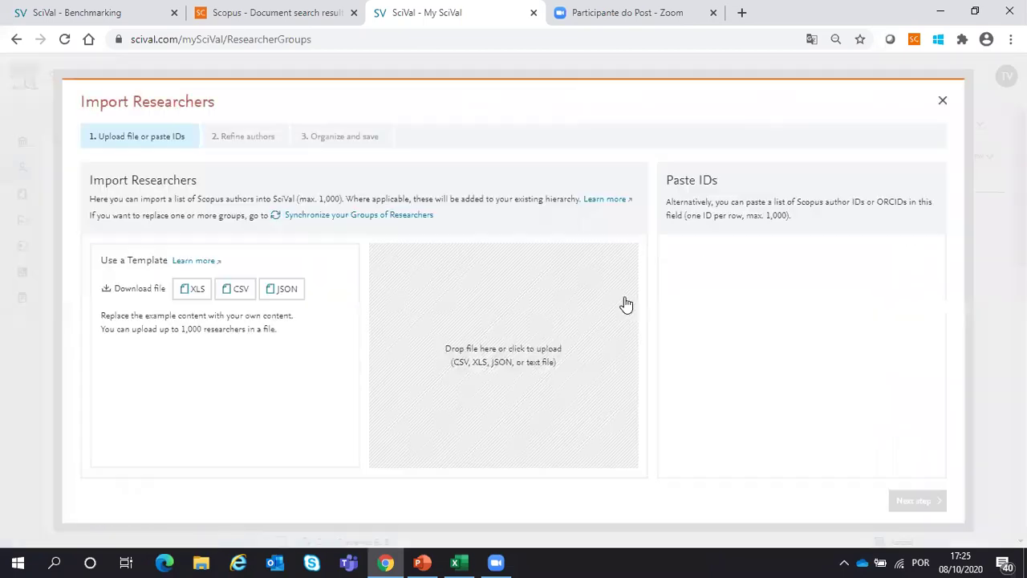
{"action": "left_click", "coordinate": [707, 262]}
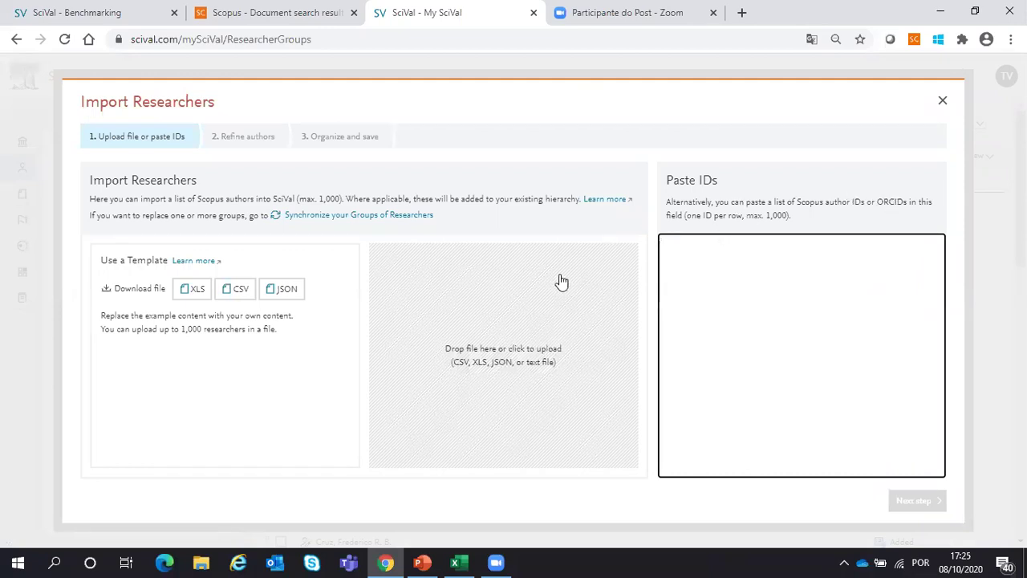
{"action": "left_click", "coordinate": [942, 100]}
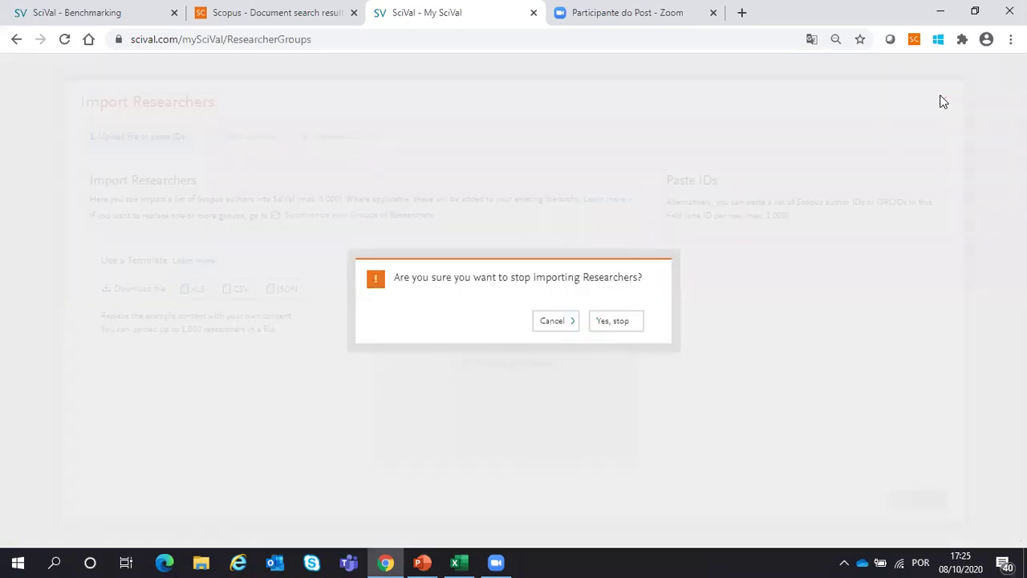
{"action": "left_click", "coordinate": [546, 327]}
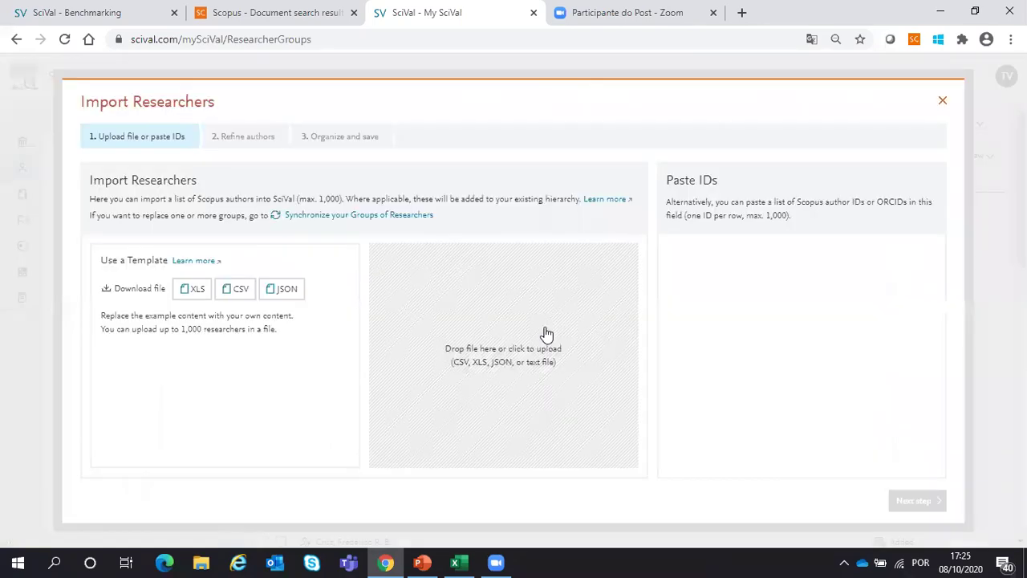
{"action": "left_click", "coordinate": [942, 101]}
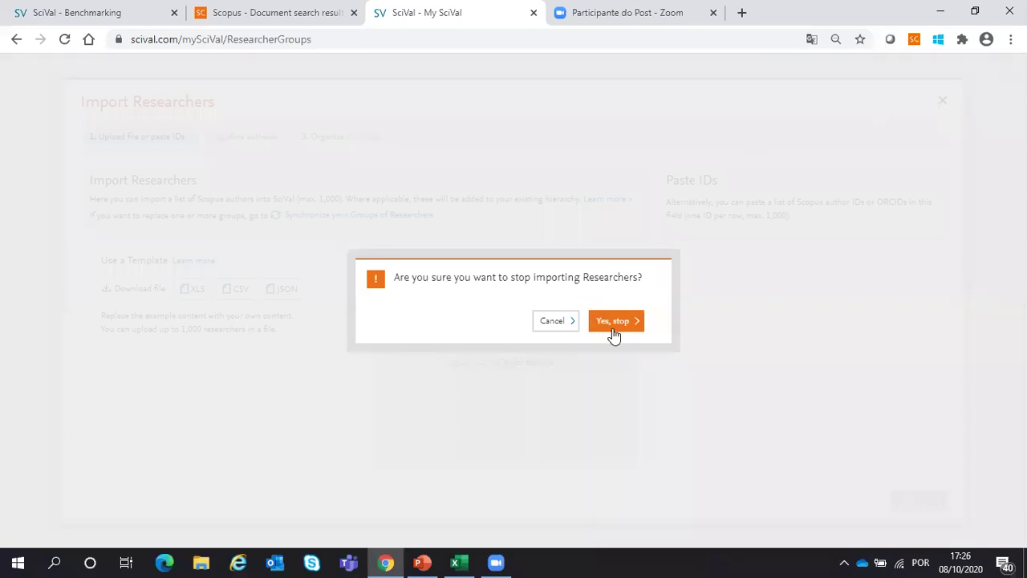
{"action": "left_click", "coordinate": [608, 326]}
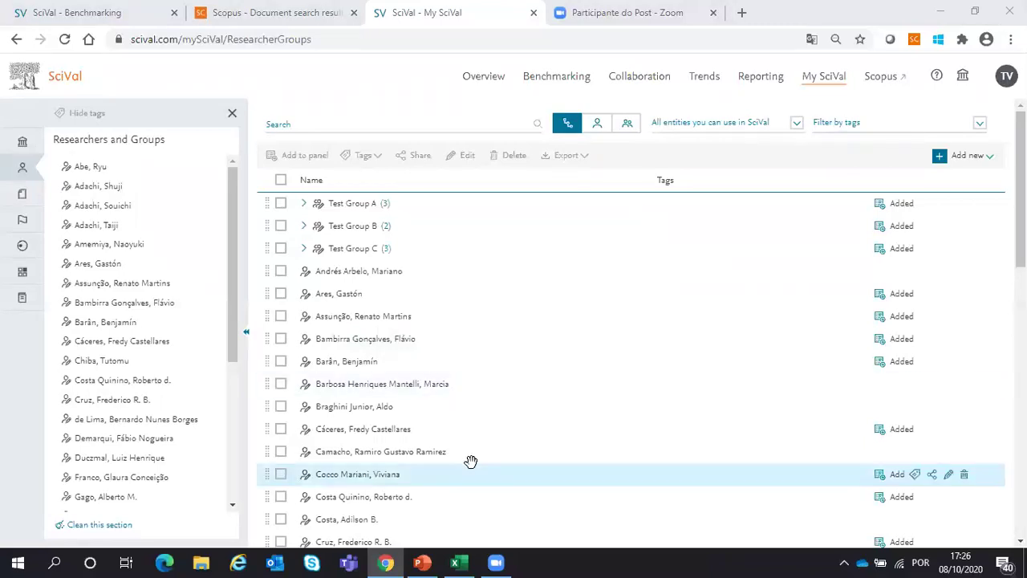
{"action": "left_click", "coordinate": [435, 562]}
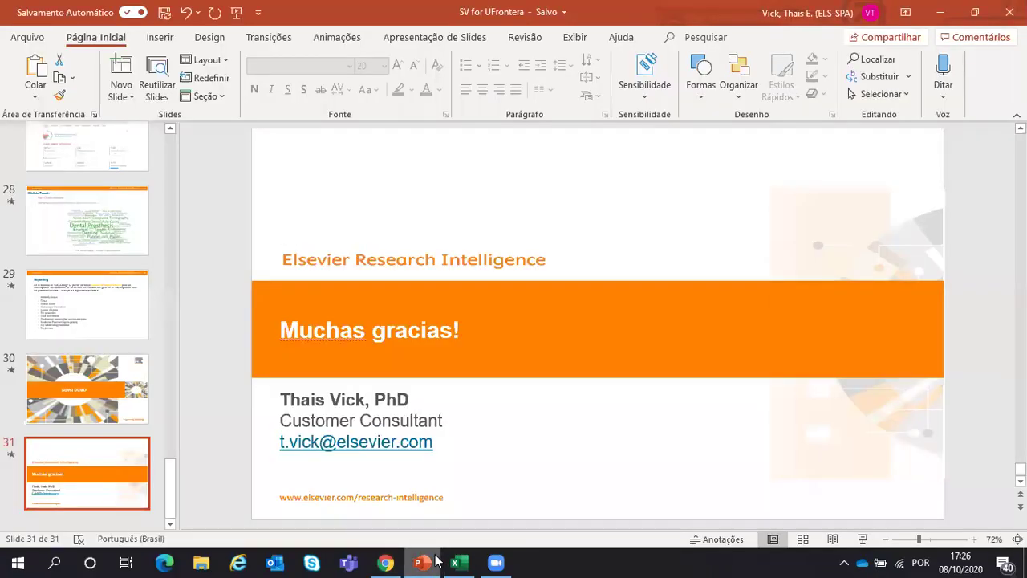
{"action": "left_click", "coordinate": [862, 540]}
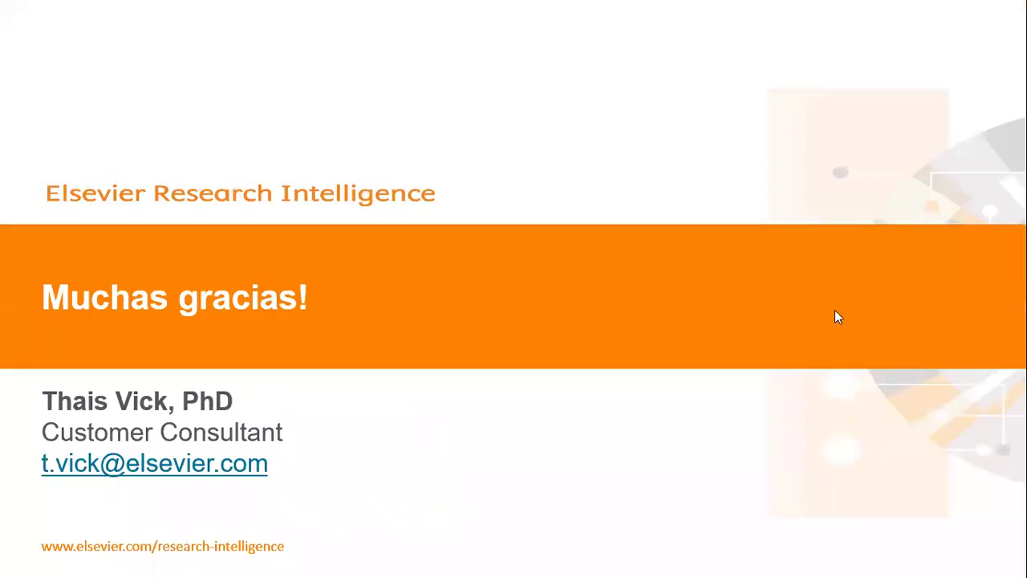